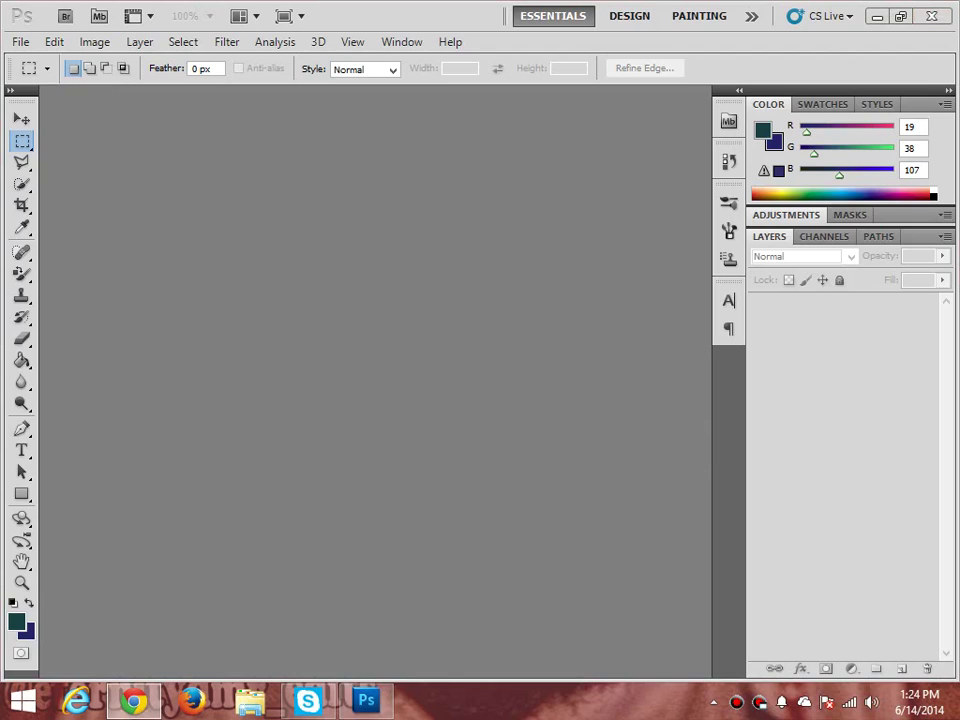
Switch to Chrome and restrict the andre johnson image search results to large images.
{"action": "left_click", "coordinate": [133, 700]}
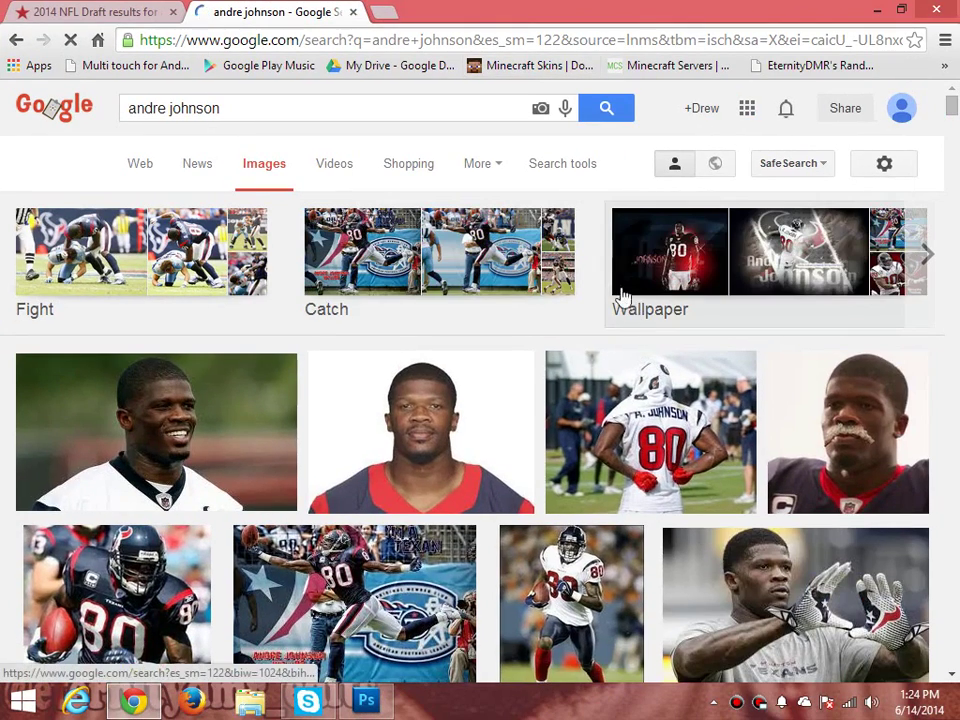
{"action": "left_click", "coordinate": [557, 174]}
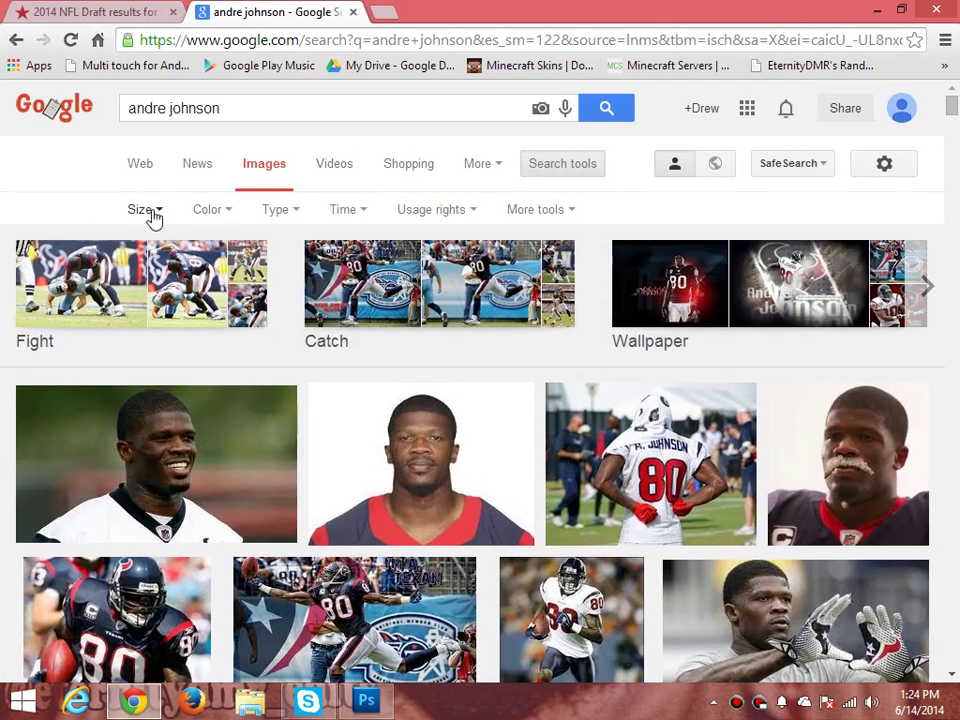
{"action": "left_click", "coordinate": [147, 209]}
{"action": "left_click", "coordinate": [143, 266]}
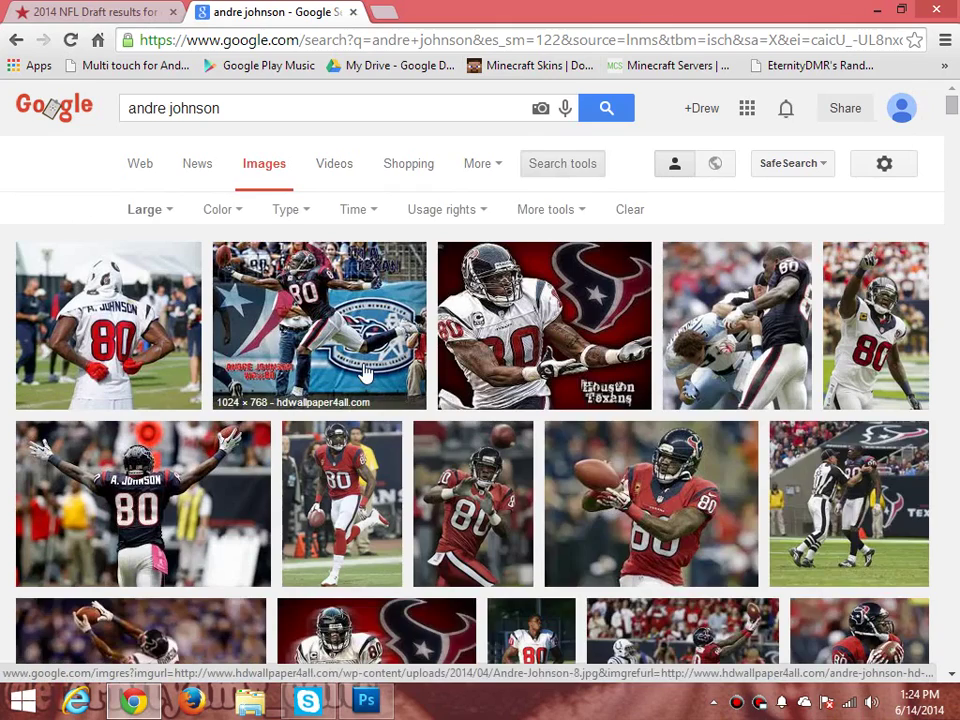
Open the full-size 1280 × 800 image of the player seen from behind with both arms raised.
{"action": "scroll", "coordinate": [270, 258], "scroll_direction": "down", "scroll_amount": 2}
{"action": "left_click", "coordinate": [216, 318]}
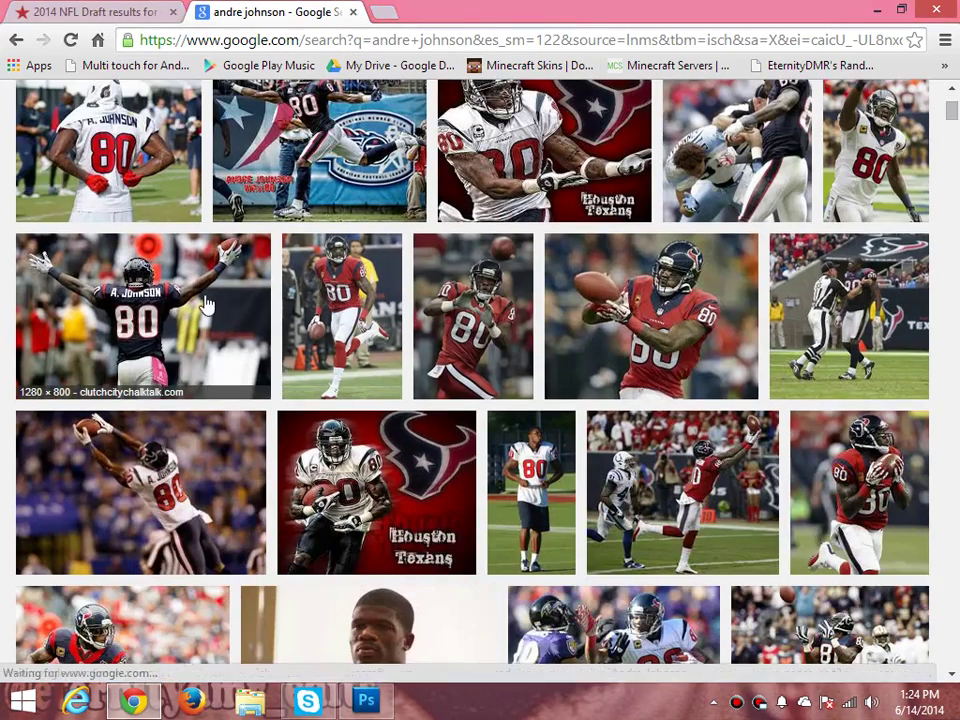
{"action": "left_click", "coordinate": [918, 268]}
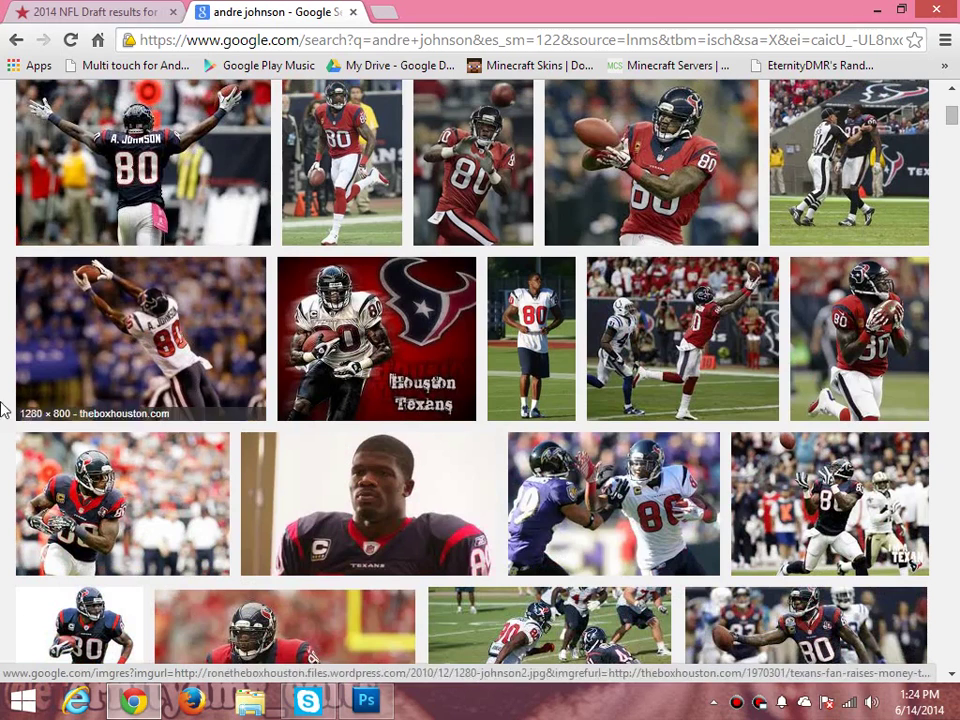
{"action": "left_click", "coordinate": [195, 160]}
{"action": "left_click", "coordinate": [662, 390]}
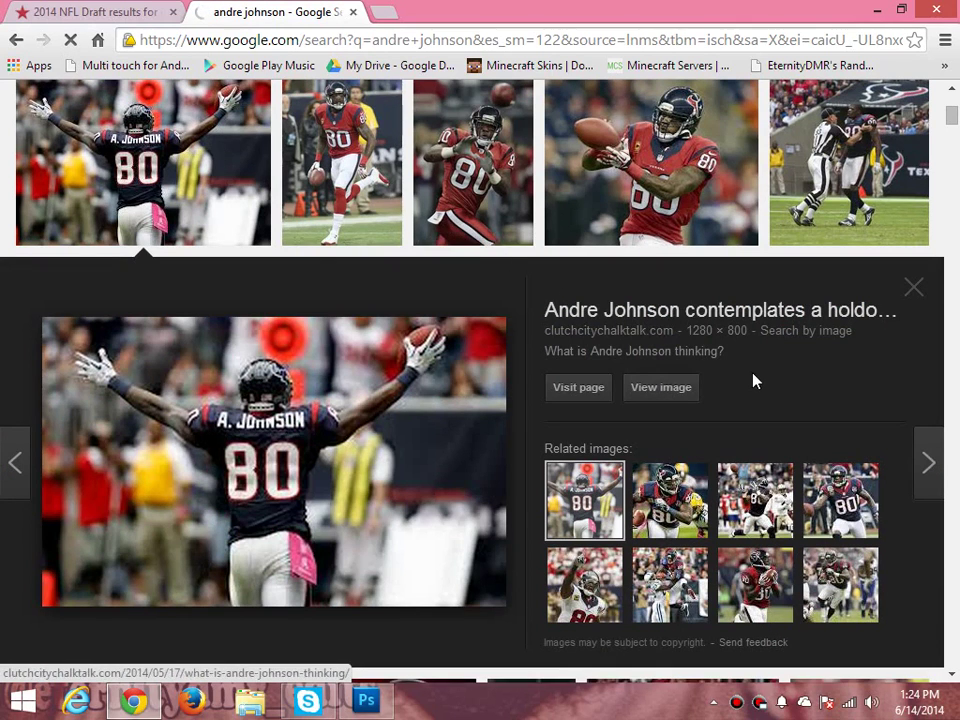
Move the browser window out of the way to return to Photoshop and create a new document with a white background.
{"action": "left_click_drag", "start_coordinate": [521, 6], "coordinate": [955, 6]}
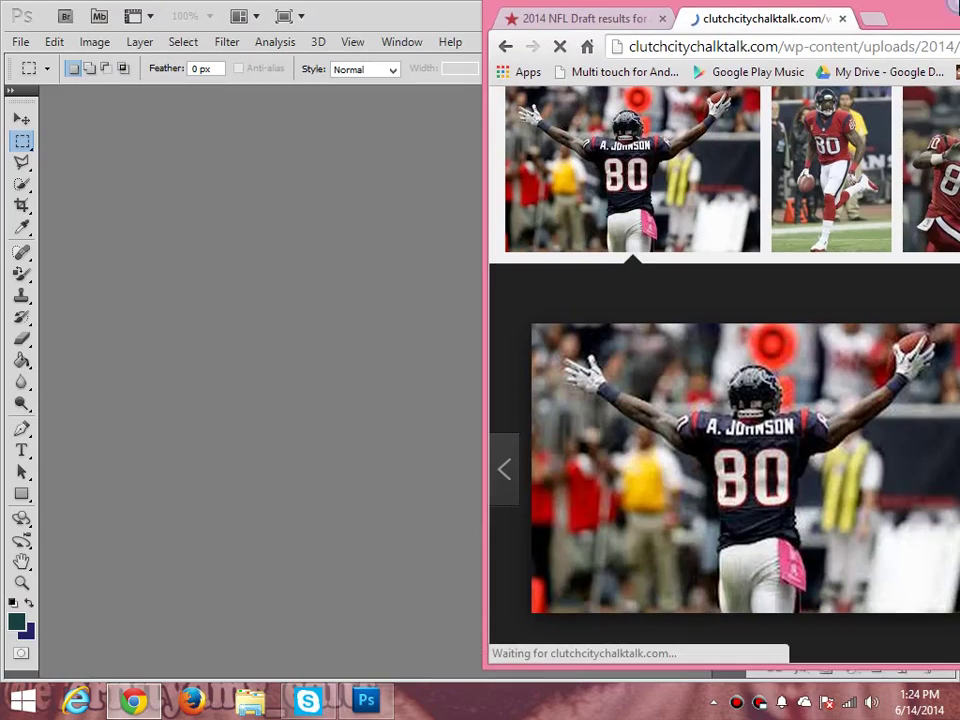
{"action": "left_click", "coordinate": [953, 6]}
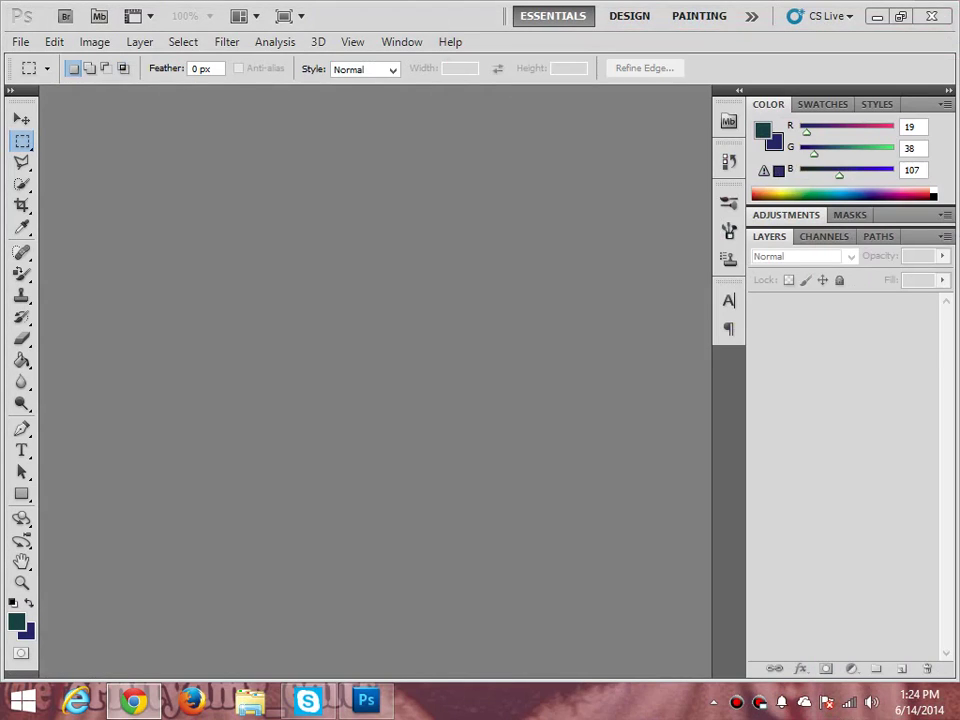
{"action": "left_click", "coordinate": [20, 41]}
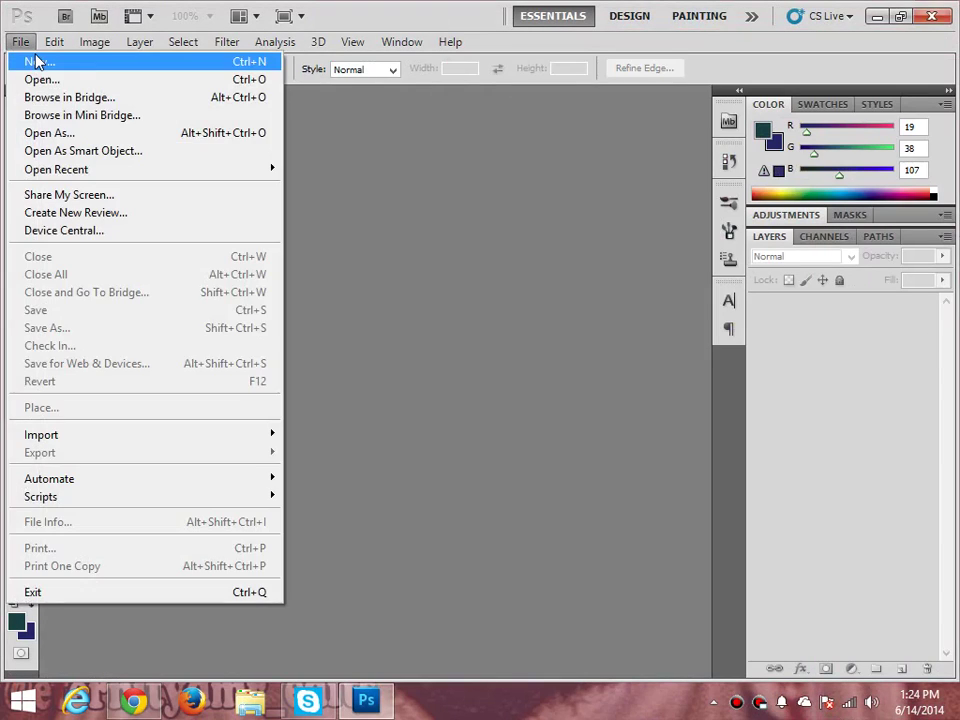
{"action": "left_click", "coordinate": [35, 58]}
{"action": "left_click", "coordinate": [671, 166]}
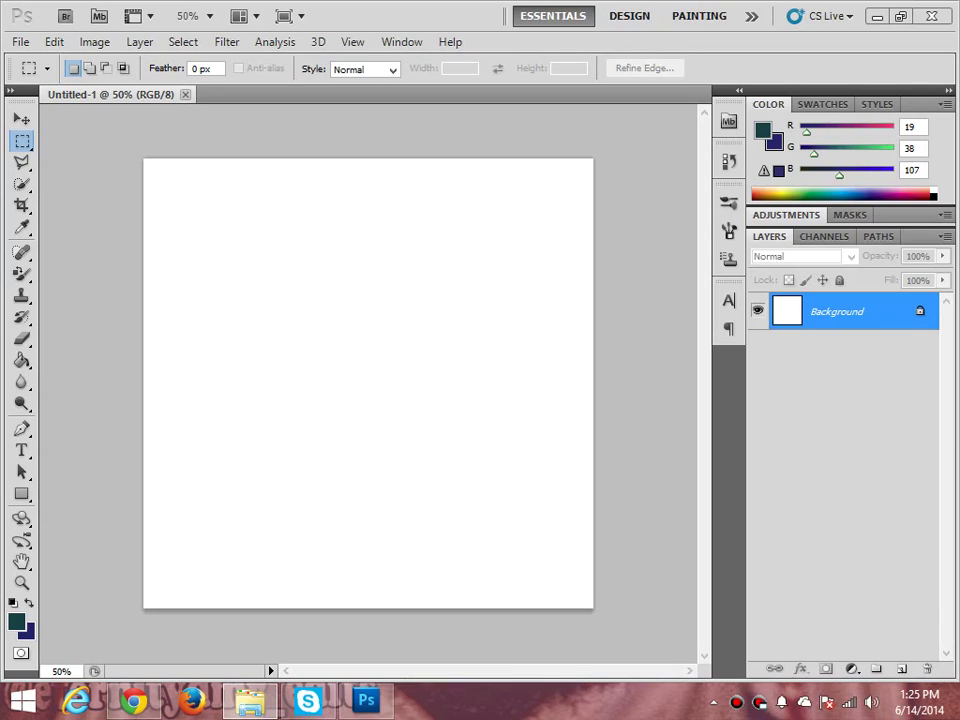
{"action": "left_click_drag", "start_coordinate": [199, 497], "coordinate": [542, 287]}
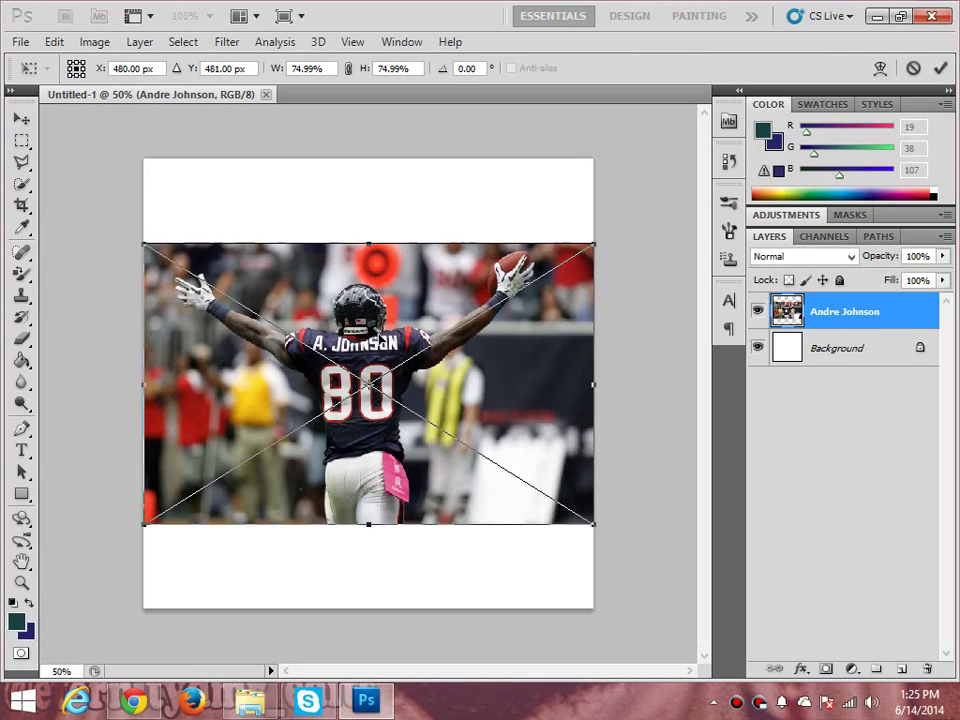
{"action": "key", "text": "Return"}
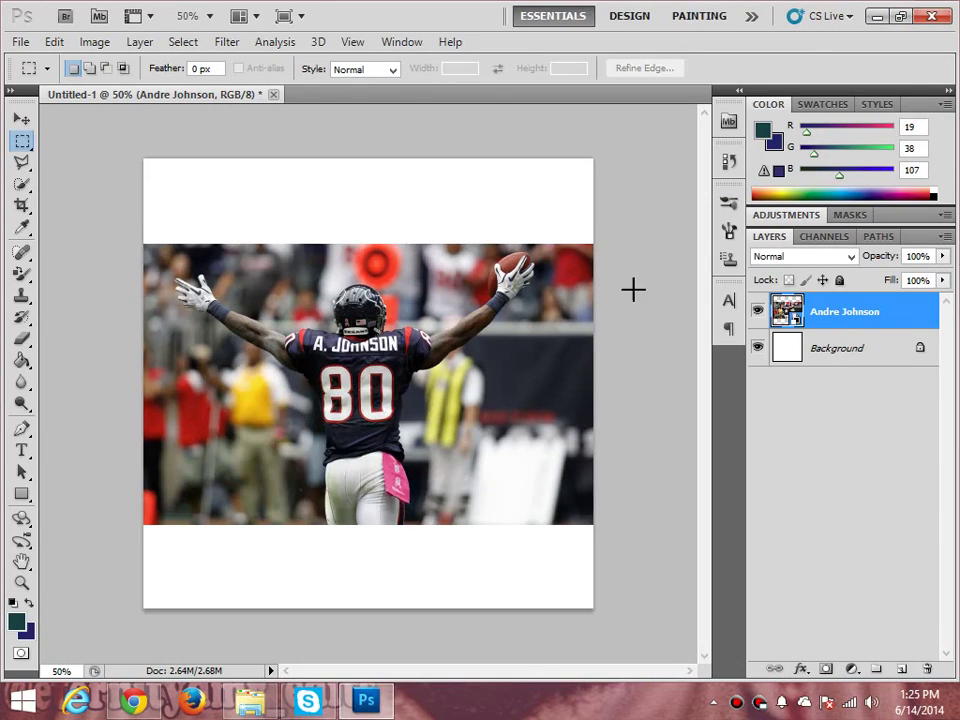
{"action": "key", "text": "ctrl+t"}
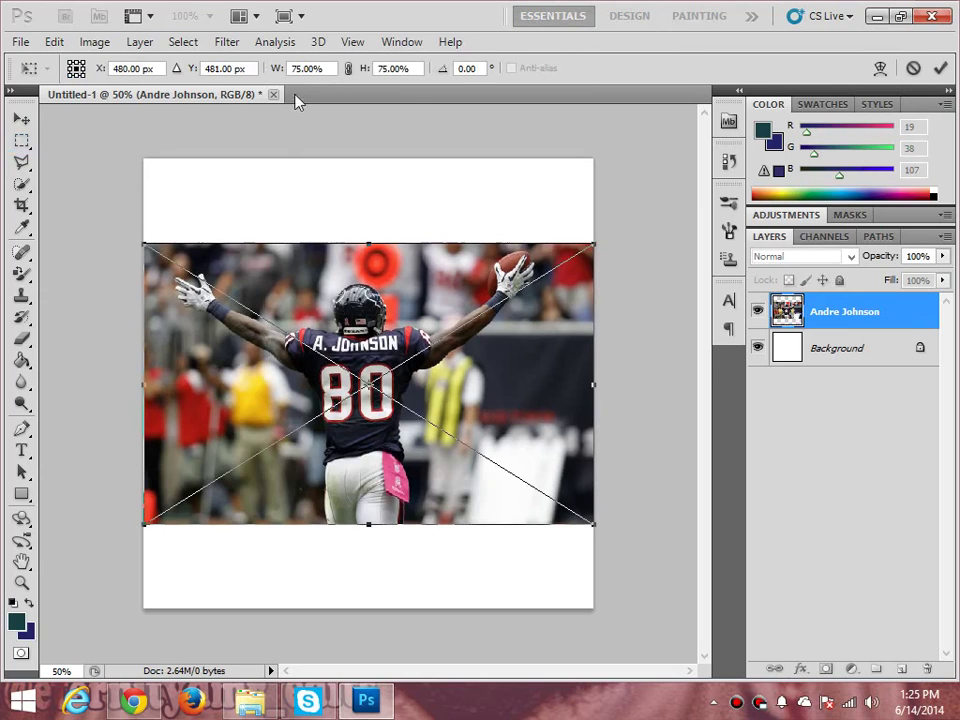
{"action": "left_click", "coordinate": [348, 69]}
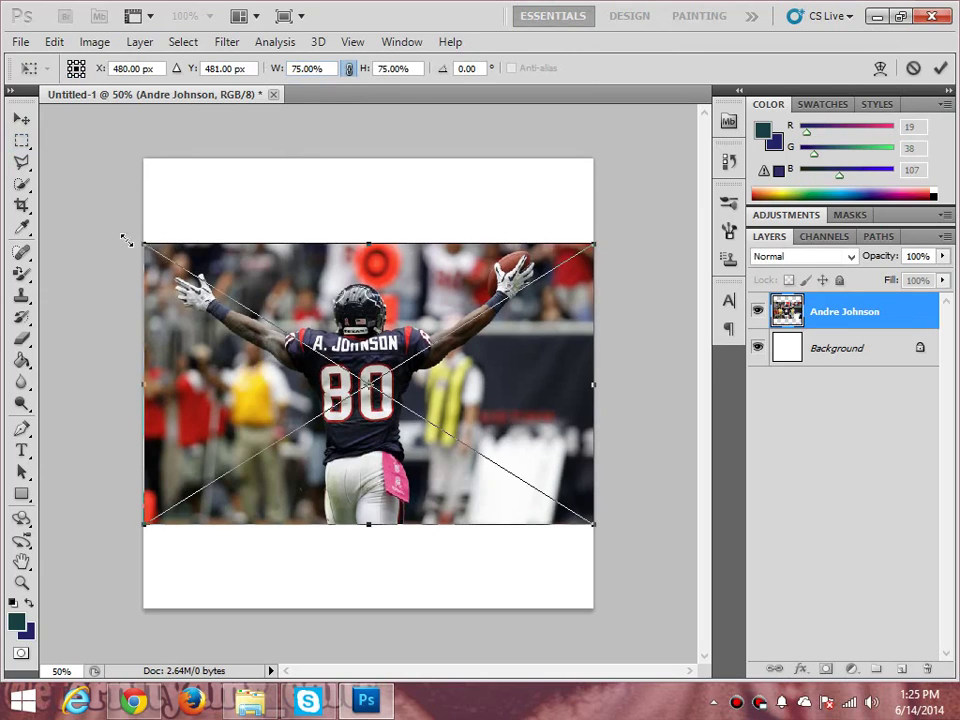
{"action": "left_click_drag", "start_coordinate": [144, 243], "coordinate": [112, 226]}
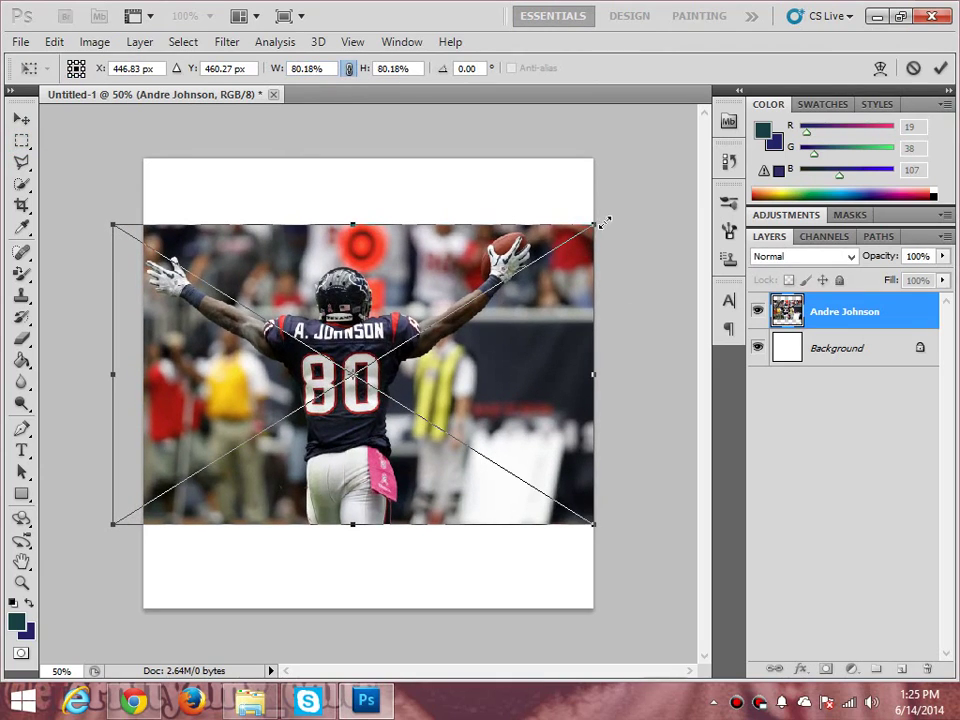
{"action": "left_click_drag", "start_coordinate": [609, 214], "coordinate": [677, 199]}
{"action": "key", "text": "Return"}
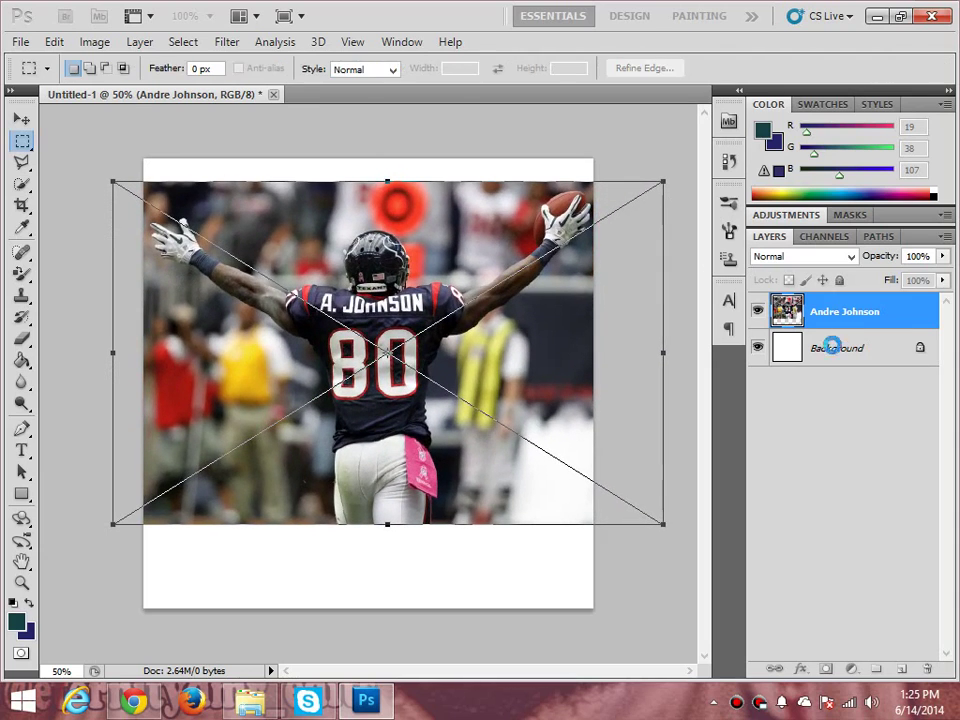
Rasterize the Andre Johnson layer and delete the Background layer.
{"action": "right_click", "coordinate": [785, 312]}
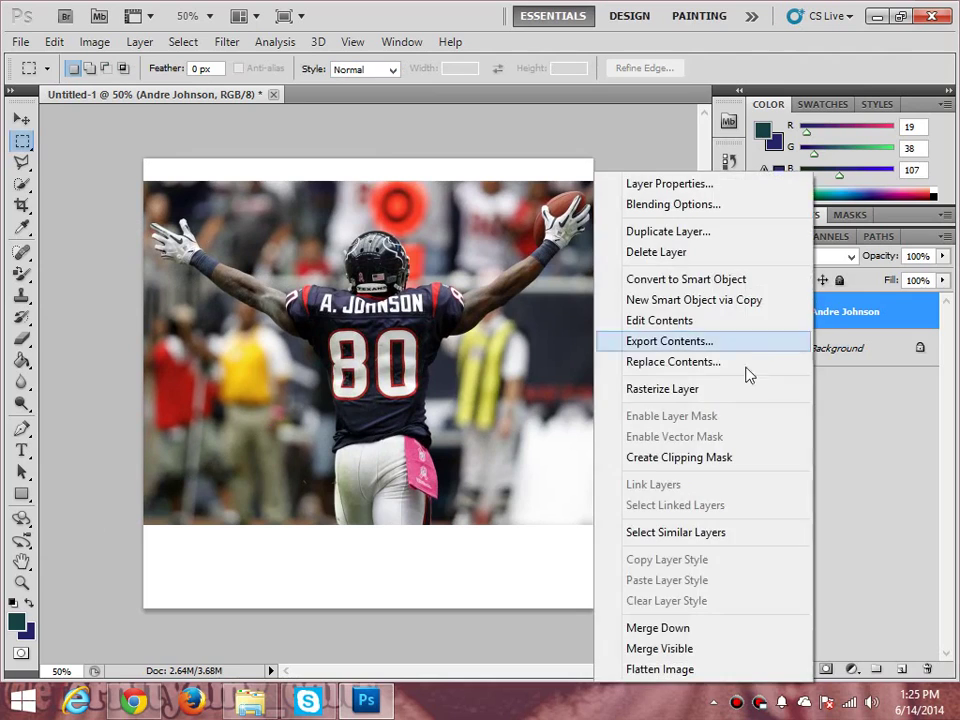
{"action": "left_click", "coordinate": [745, 388]}
{"action": "left_click", "coordinate": [822, 348]}
{"action": "right_click", "coordinate": [822, 348]}
{"action": "left_click", "coordinate": [797, 402]}
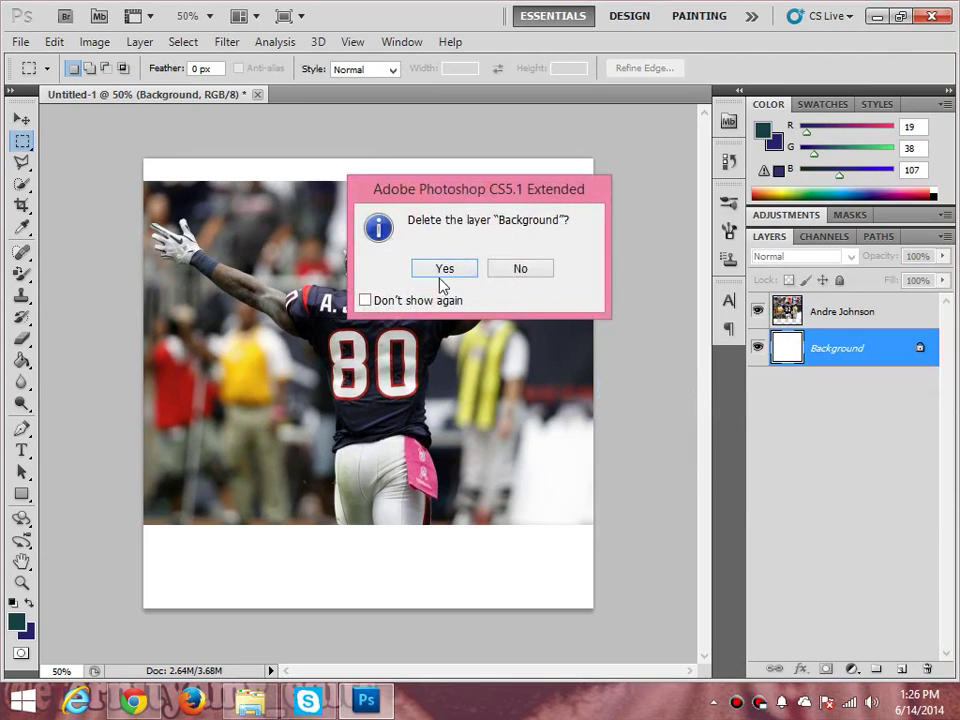
{"action": "left_click", "coordinate": [443, 268]}
Select the whole player with the Quick Selection tool, including both arms, the gloves, the helmet and the football.
{"action": "left_click", "coordinate": [21, 183]}
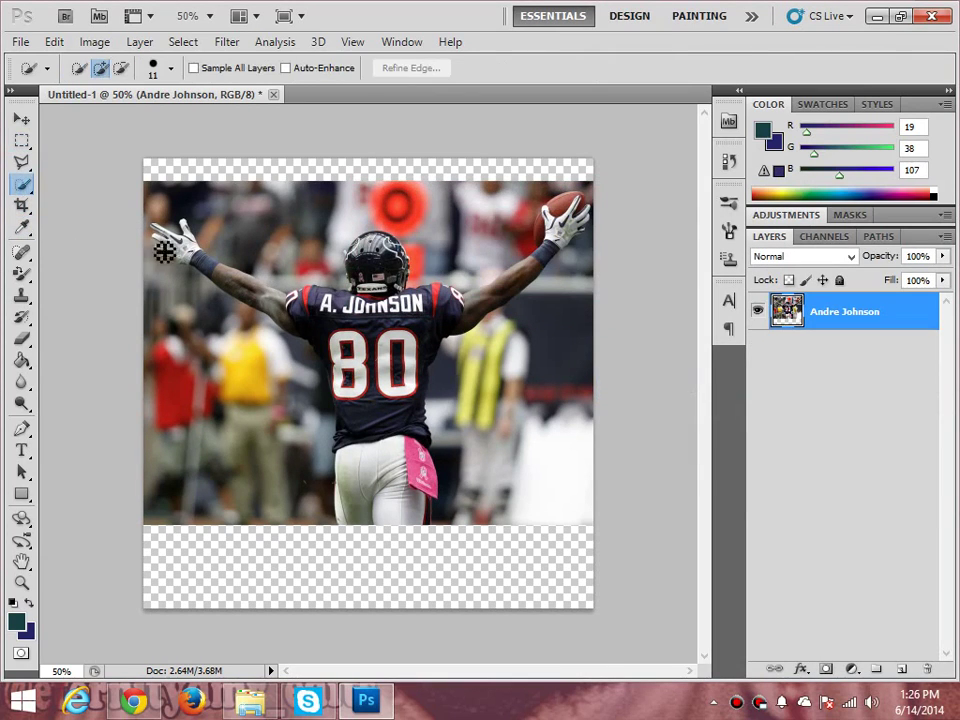
{"action": "key", "text": "ctrl+plus"}
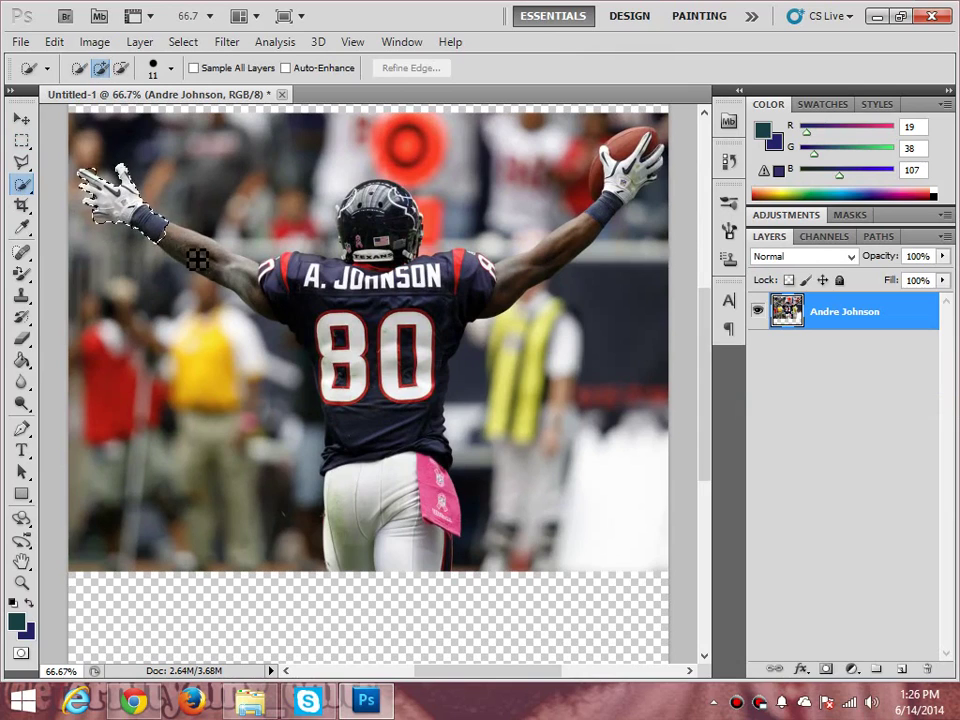
{"action": "left_click_drag", "start_coordinate": [247, 273], "coordinate": [232, 262]}
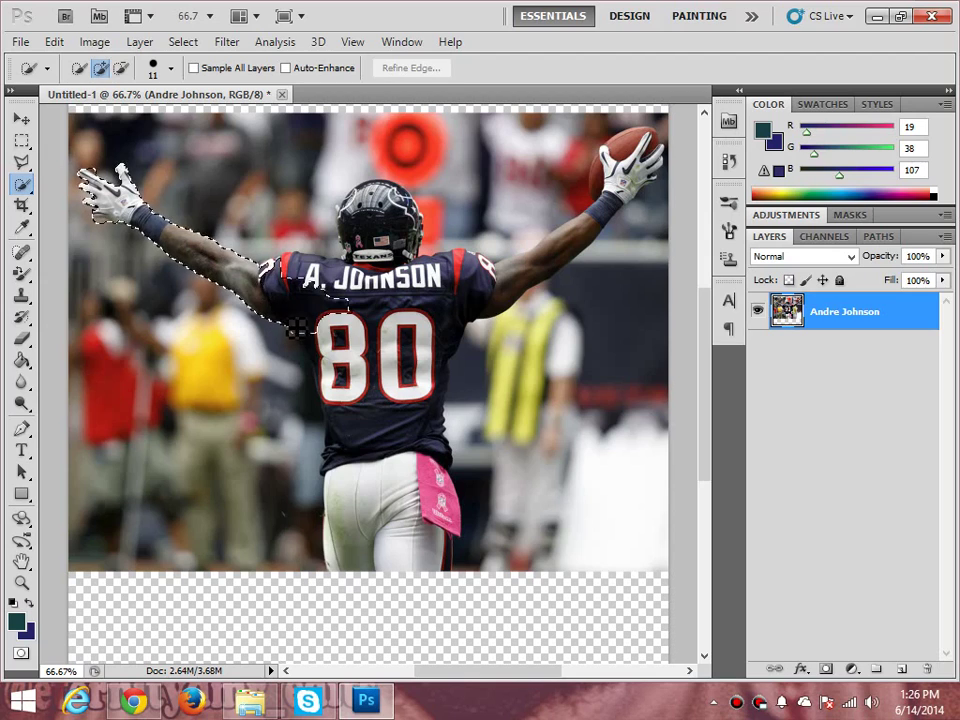
{"action": "mouse_move", "coordinate": [300, 274]}
{"action": "left_mouse_down"}
{"action": "mouse_move", "coordinate": [391, 288]}
{"action": "mouse_move", "coordinate": [373, 311]}
{"action": "mouse_move", "coordinate": [329, 294]}
{"action": "mouse_move", "coordinate": [347, 300]}
{"action": "mouse_move", "coordinate": [402, 277]}
{"action": "mouse_move", "coordinate": [368, 224]}
{"action": "mouse_move", "coordinate": [373, 197]}
{"action": "mouse_move", "coordinate": [351, 220]}
{"action": "mouse_move", "coordinate": [395, 204]}
{"action": "mouse_move", "coordinate": [431, 212]}
{"action": "mouse_move", "coordinate": [414, 213]}
{"action": "mouse_move", "coordinate": [440, 238]}
{"action": "mouse_move", "coordinate": [417, 296]}
{"action": "mouse_move", "coordinate": [418, 281]}
{"action": "mouse_move", "coordinate": [420, 318]}
{"action": "mouse_move", "coordinate": [450, 286]}
{"action": "mouse_move", "coordinate": [468, 307]}
{"action": "mouse_move", "coordinate": [493, 284]}
{"action": "left_mouse_up"}
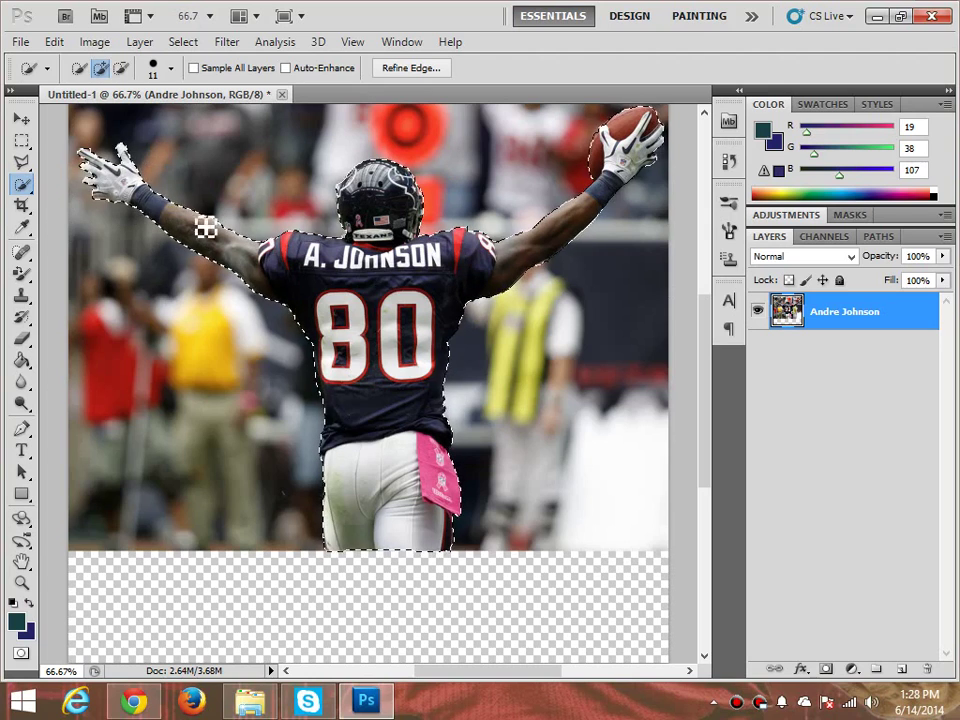
Cut the selected player out of the Andre Johnson layer and paste him onto a new layer.
{"action": "key", "text": "Delete"}
{"action": "key", "text": "ctrl+d"}
{"action": "right_click", "coordinate": [827, 313]}
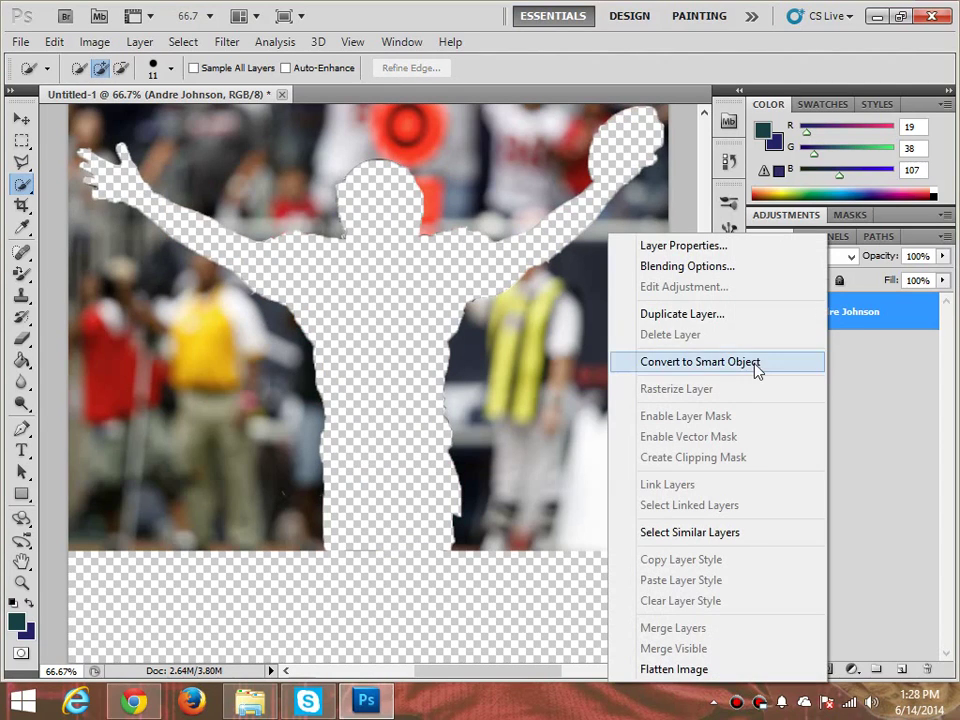
{"action": "left_click", "coordinate": [834, 411]}
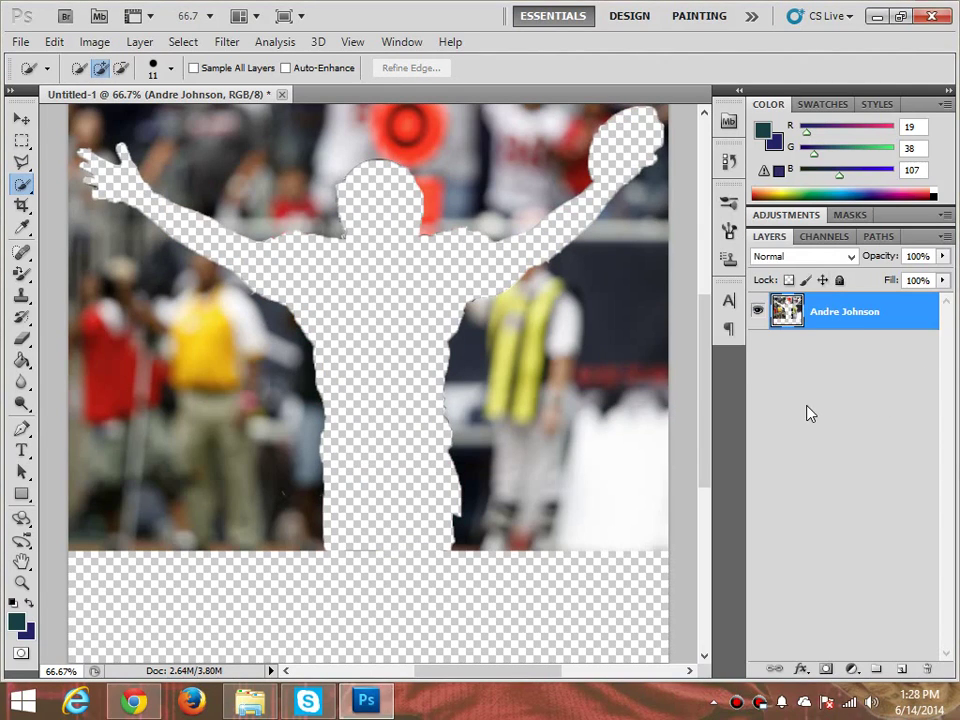
{"action": "key", "text": "ctrl+v"}
Delete the Andre Johnson layer that holds the leftover stadium background.
{"action": "left_click", "coordinate": [812, 348]}
{"action": "right_click", "coordinate": [812, 348]}
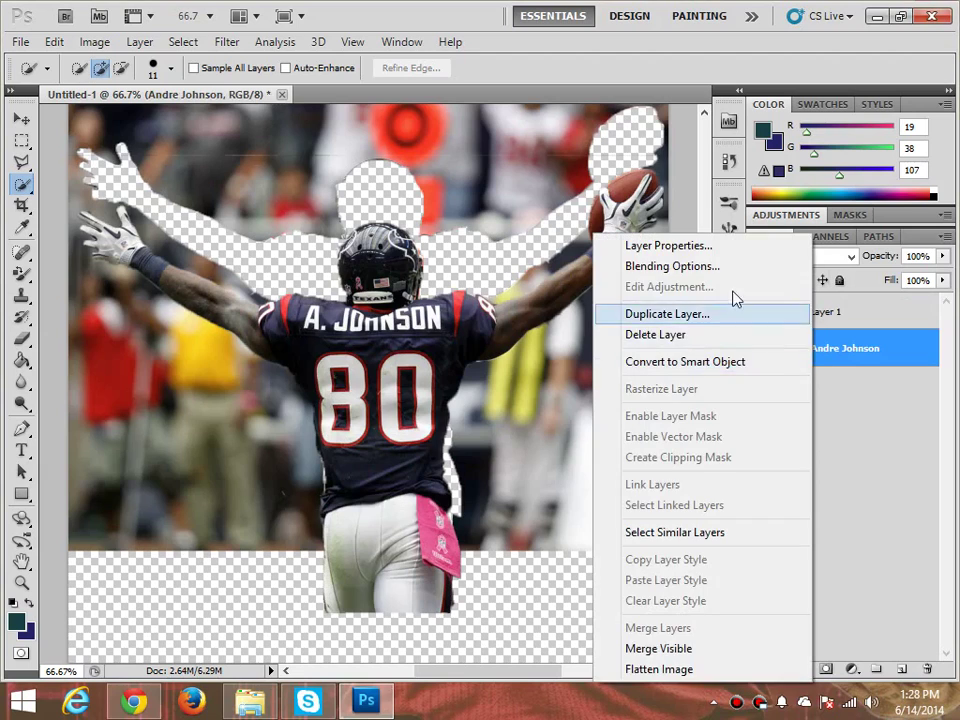
{"action": "left_click", "coordinate": [700, 334]}
{"action": "left_click", "coordinate": [444, 266]}
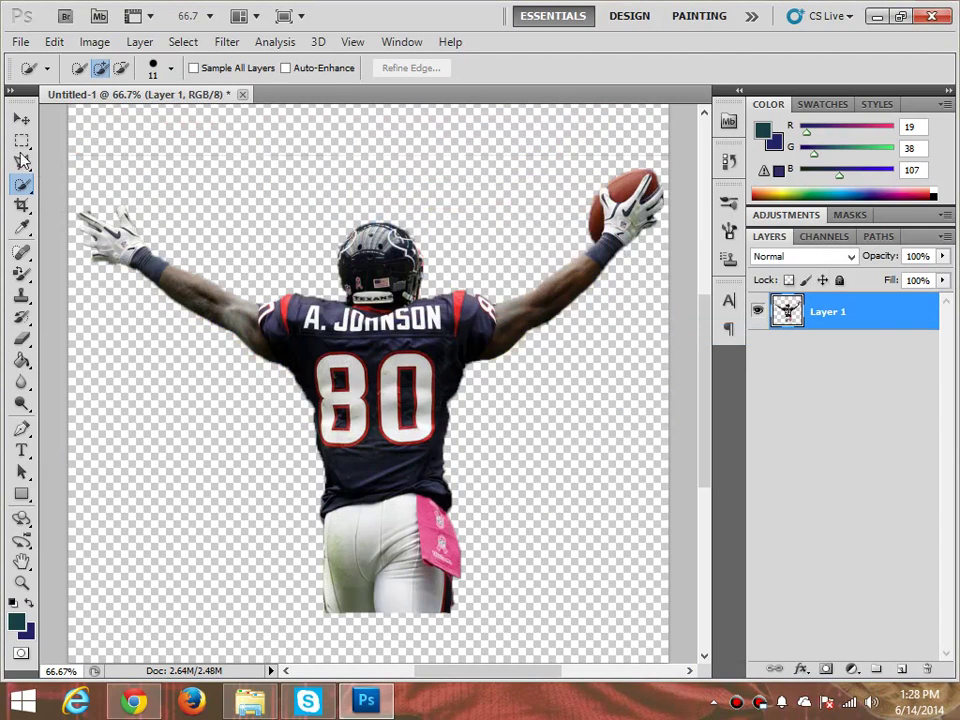
Erase the leftover background fringe along both sides of the player's helmet with a size 3 Eraser.
{"action": "left_click", "coordinate": [22, 338]}
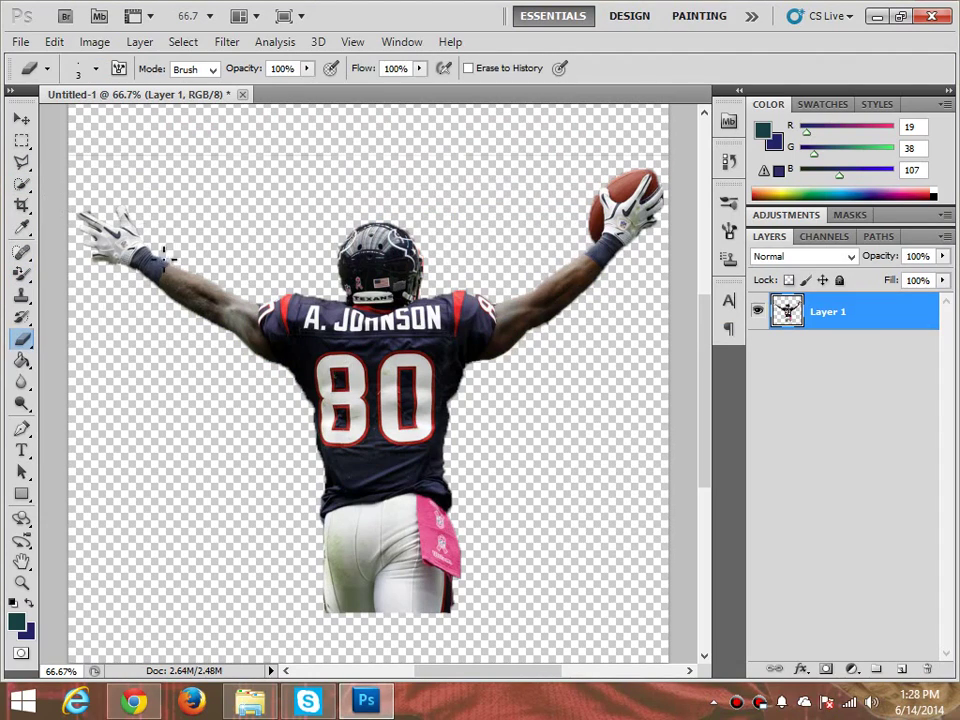
{"action": "key", "text": "ctrl+plus"}
{"action": "key", "text": "ctrl+plus"}
{"action": "key", "text": "ctrl+plus"}
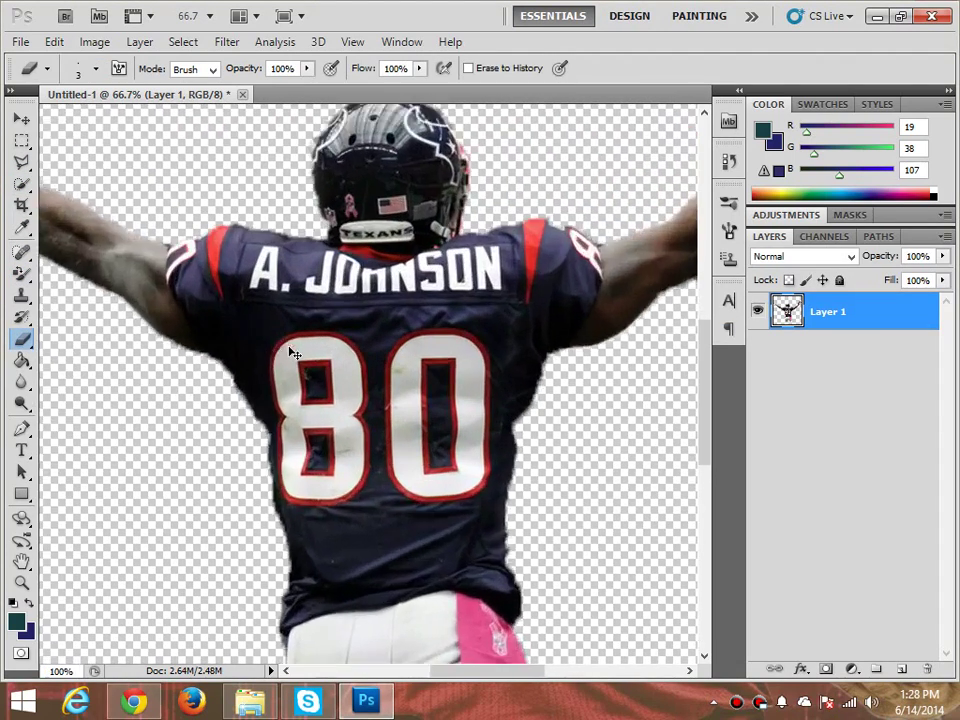
{"action": "left_click_drag", "start_coordinate": [705, 390], "coordinate": [694, 319]}
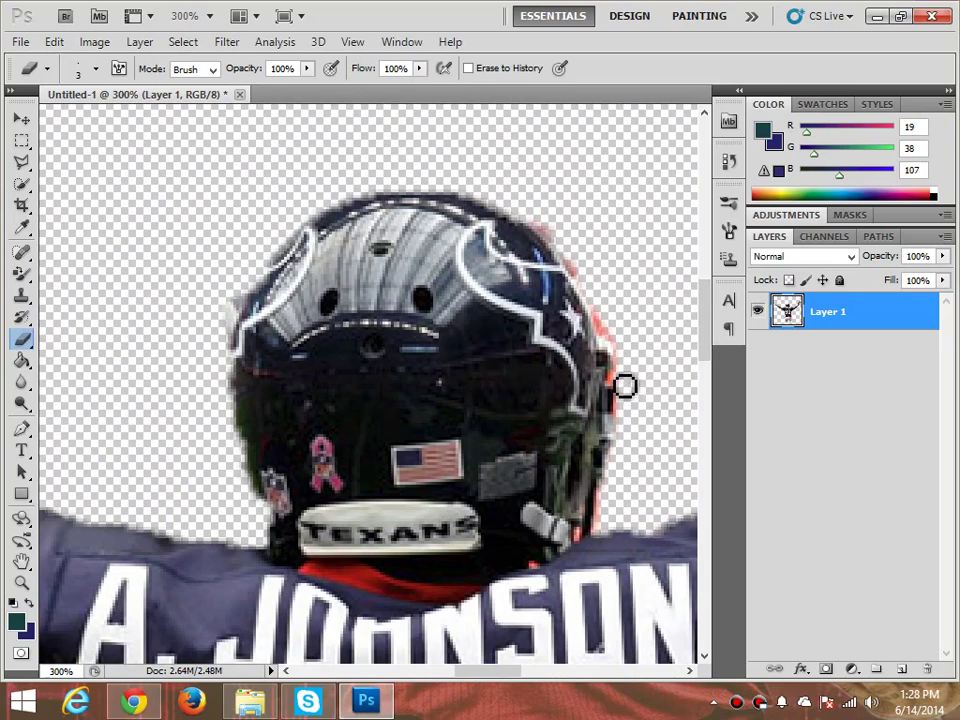
{"action": "mouse_move", "coordinate": [621, 347]}
{"action": "left_mouse_down"}
{"action": "mouse_move", "coordinate": [590, 288]}
{"action": "mouse_move", "coordinate": [529, 246]}
{"action": "mouse_move", "coordinate": [532, 223]}
{"action": "mouse_move", "coordinate": [563, 248]}
{"action": "mouse_move", "coordinate": [621, 372]}
{"action": "mouse_move", "coordinate": [625, 462]}
{"action": "mouse_move", "coordinate": [599, 539]}
{"action": "mouse_move", "coordinate": [611, 542]}
{"action": "mouse_move", "coordinate": [603, 536]}
{"action": "mouse_move", "coordinate": [627, 426]}
{"action": "mouse_move", "coordinate": [599, 314]}
{"action": "left_mouse_up"}
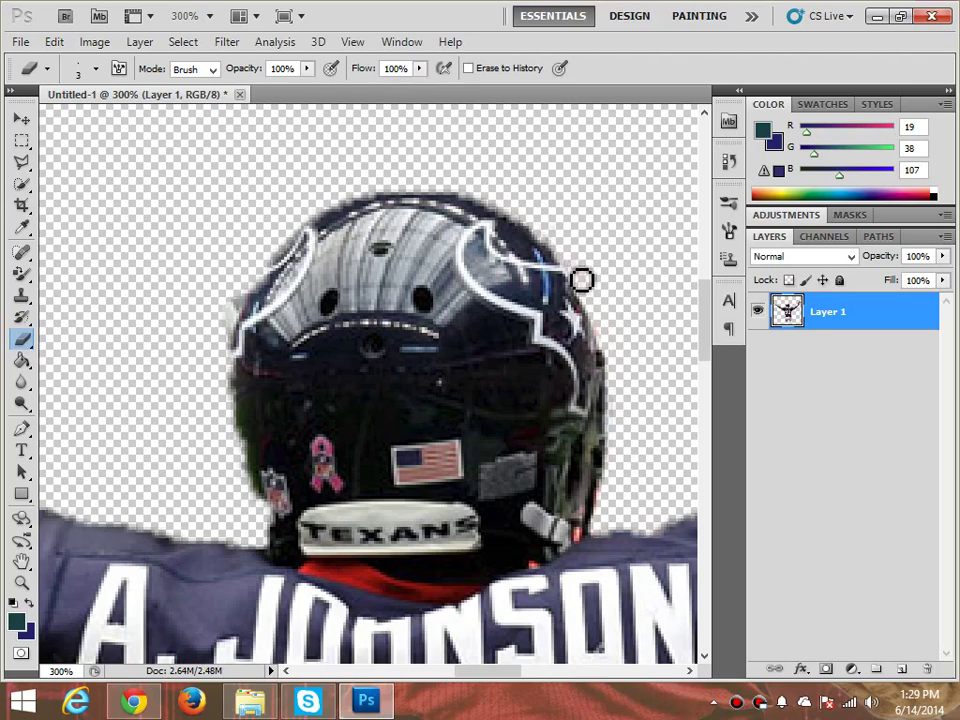
{"action": "left_click_drag", "start_coordinate": [241, 313], "coordinate": [215, 360]}
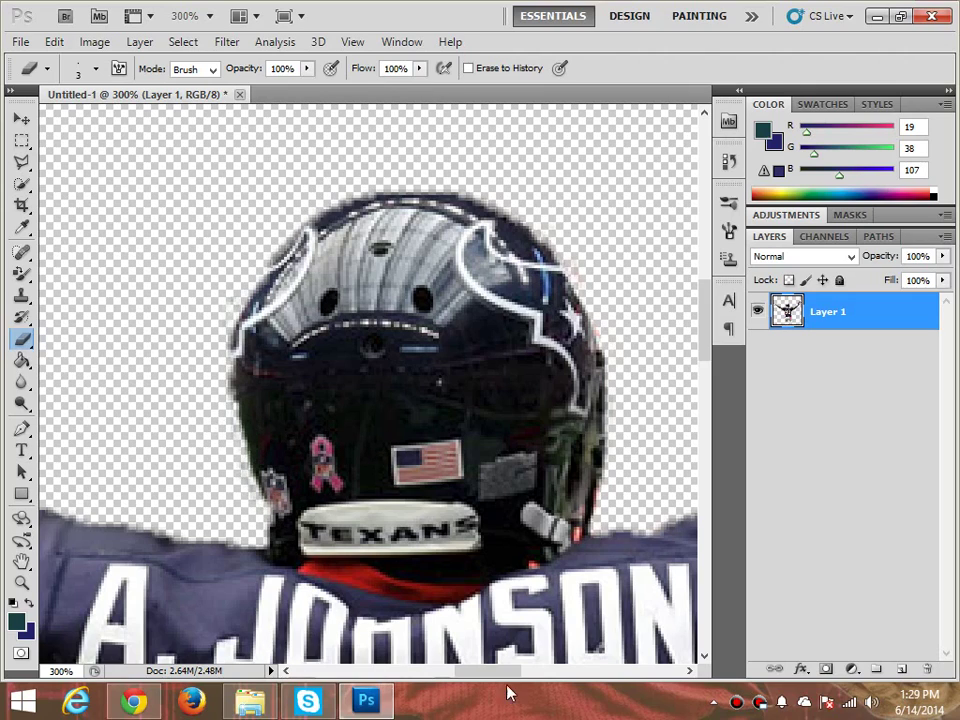
Erase the leftover background fringe along the player's left shoulder, forearm and around the fingers of the empty glove.
{"action": "left_click_drag", "start_coordinate": [499, 674], "coordinate": [476, 654]}
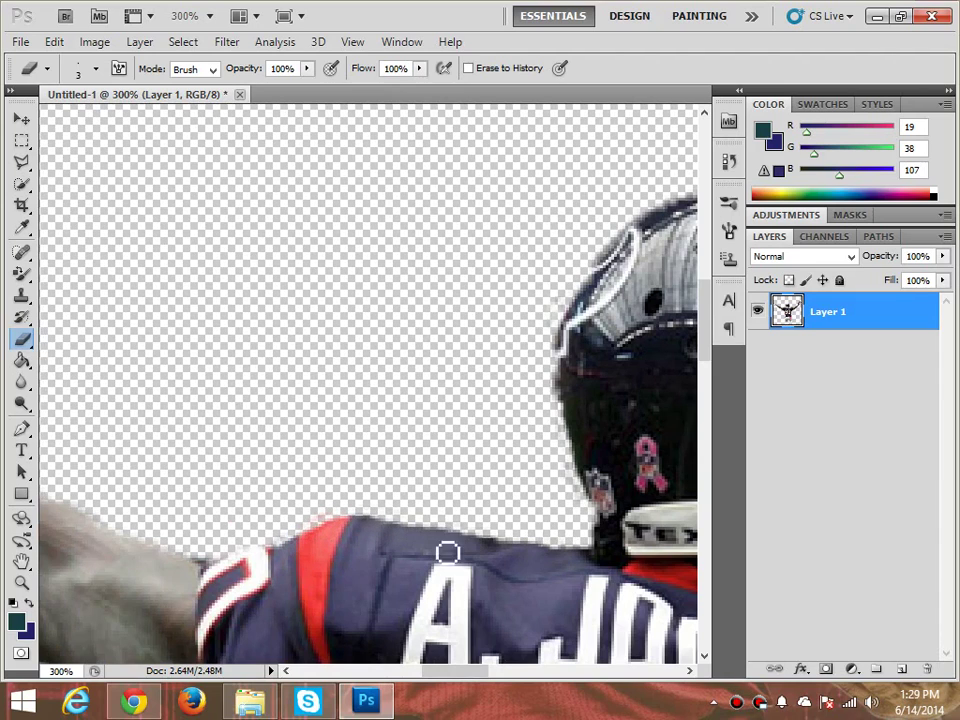
{"action": "left_click_drag", "start_coordinate": [480, 674], "coordinate": [410, 677]}
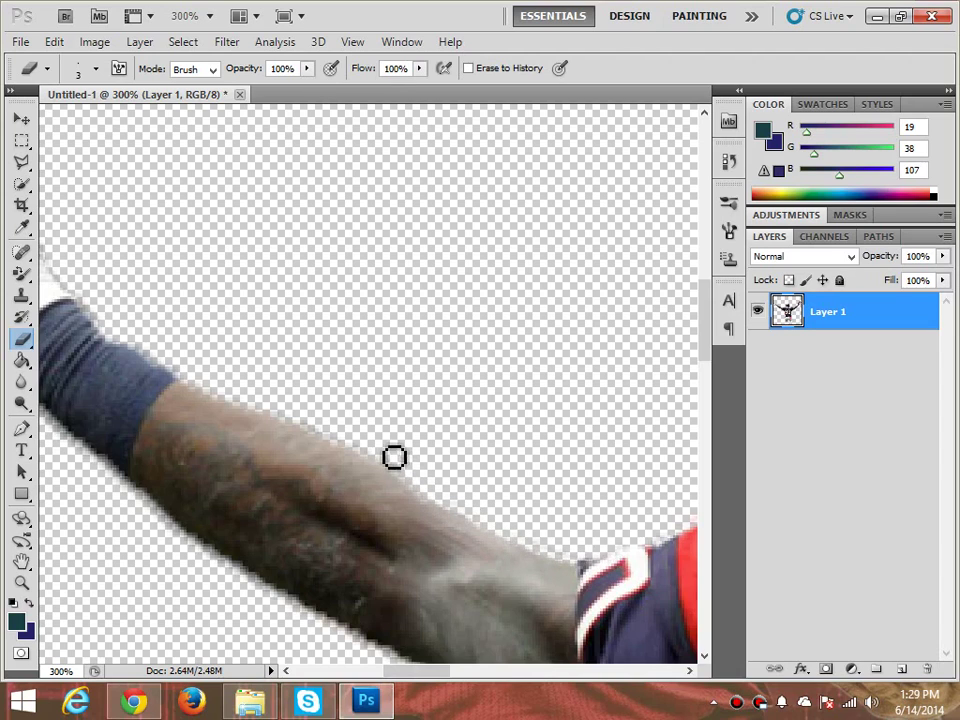
{"action": "left_click_drag", "start_coordinate": [440, 676], "coordinate": [402, 676]}
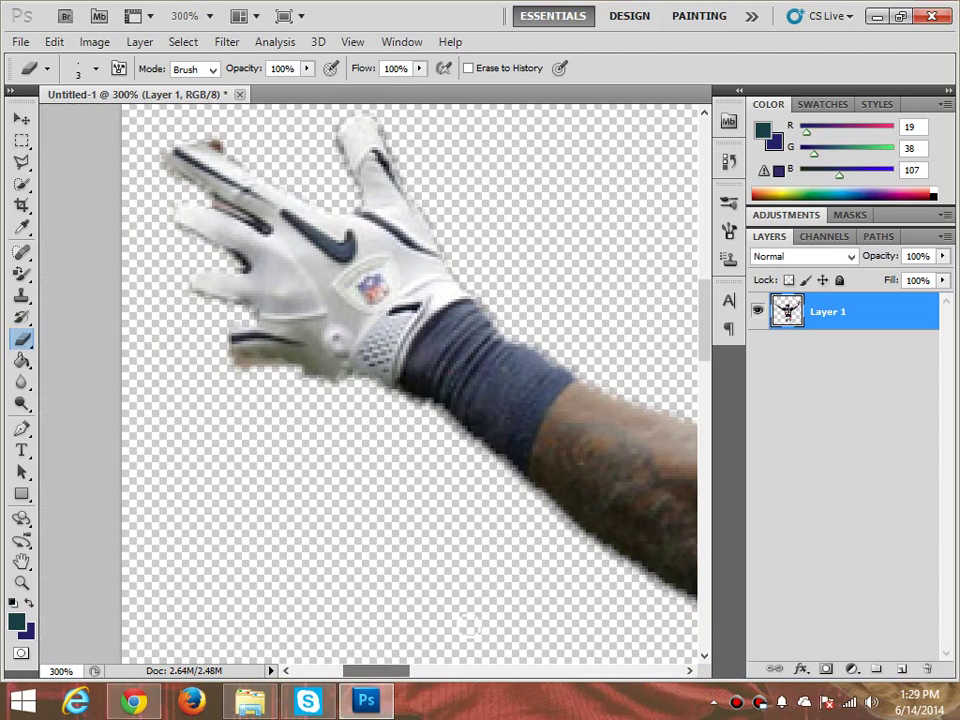
{"action": "left_click_drag", "start_coordinate": [709, 330], "coordinate": [709, 298]}
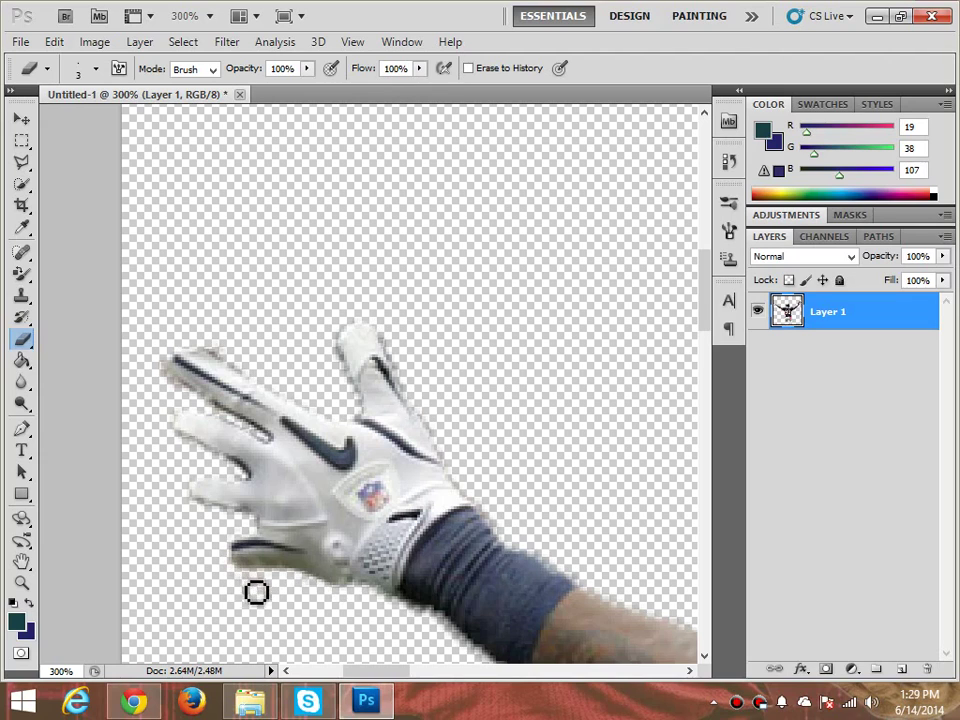
Erase the leftover fringe under the player's left arm and along the left side of the jersey beside the number 8.
{"action": "left_click_drag", "start_coordinate": [706, 330], "coordinate": [698, 380]}
{"action": "left_click_drag", "start_coordinate": [391, 671], "coordinate": [418, 686]}
{"action": "left_click_drag", "start_coordinate": [706, 340], "coordinate": [722, 398]}
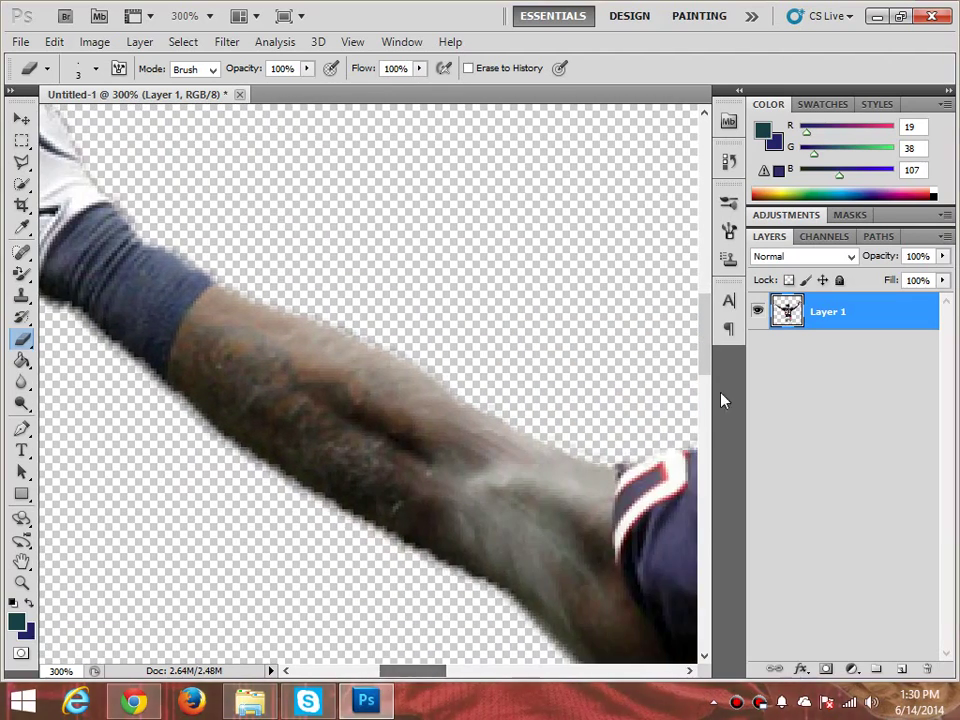
{"action": "left_click_drag", "start_coordinate": [703, 356], "coordinate": [711, 425]}
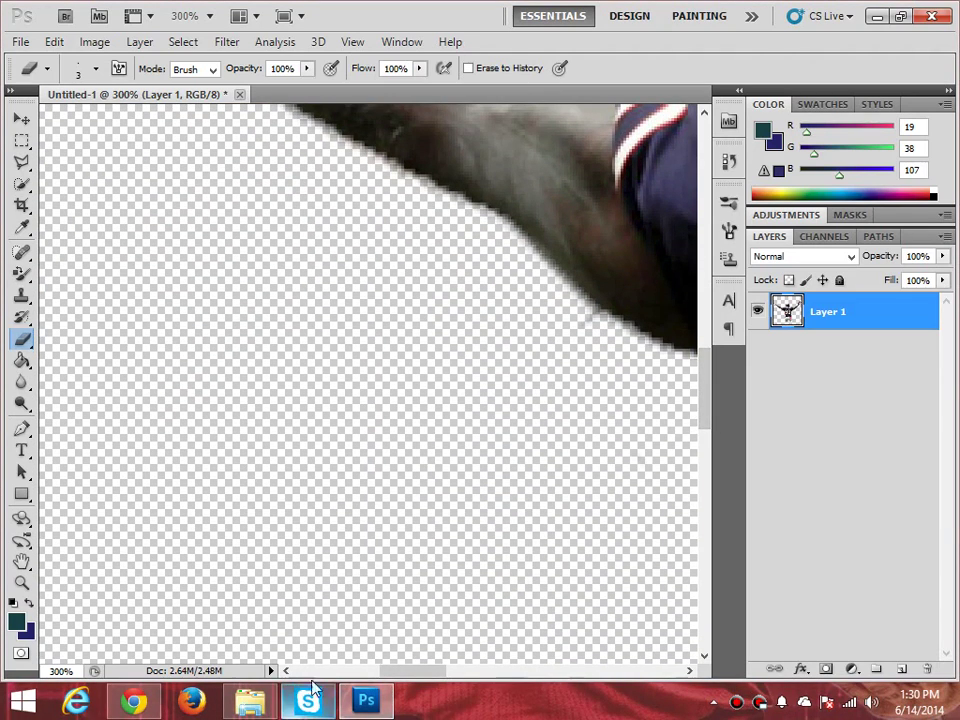
{"action": "left_click_drag", "start_coordinate": [424, 674], "coordinate": [466, 674]}
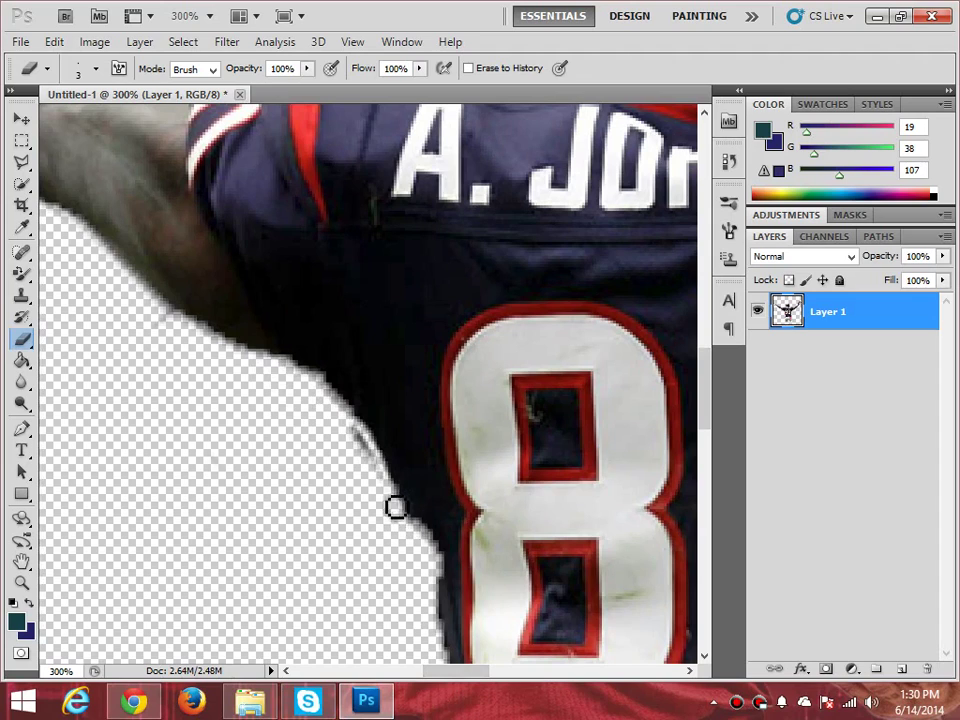
{"action": "mouse_move", "coordinate": [394, 506]}
{"action": "left_mouse_down"}
{"action": "mouse_move", "coordinate": [356, 433]}
{"action": "mouse_move", "coordinate": [396, 500]}
{"action": "left_mouse_up"}
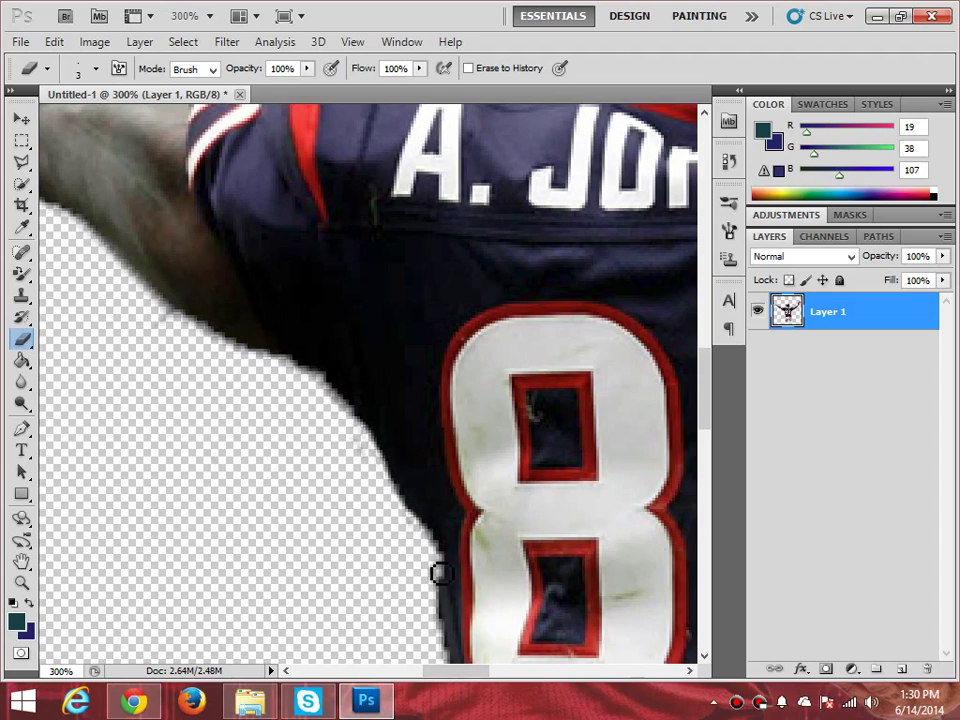
Erase the fringe along the left side of the lower jersey, the left trouser leg and its cut-off bottom edge.
{"action": "left_click_drag", "start_coordinate": [707, 390], "coordinate": [705, 463]}
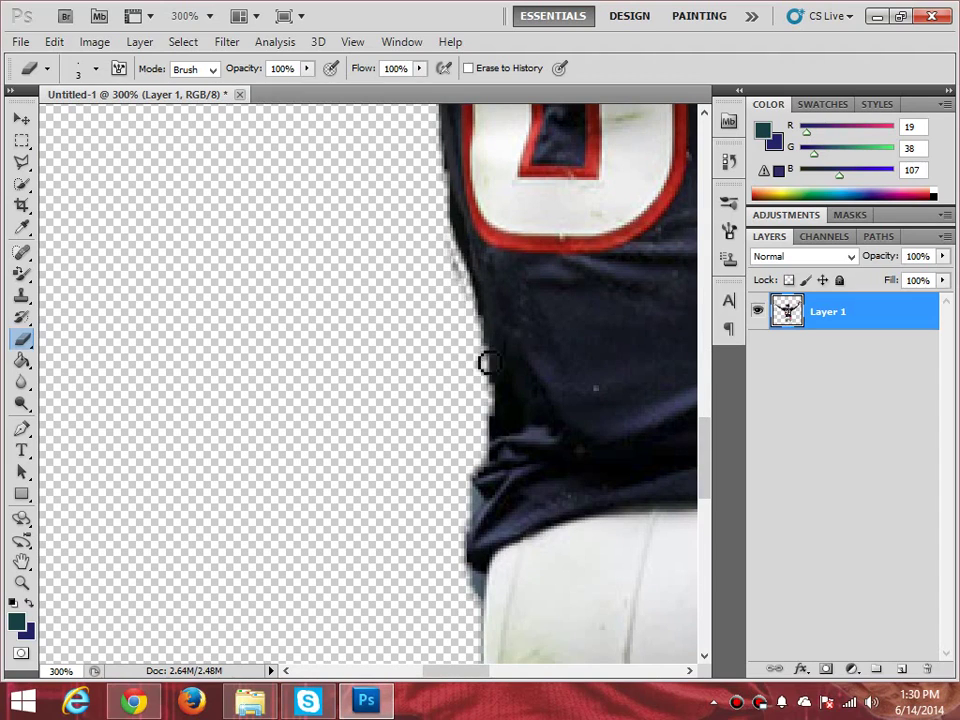
{"action": "left_click_drag", "start_coordinate": [465, 291], "coordinate": [483, 427]}
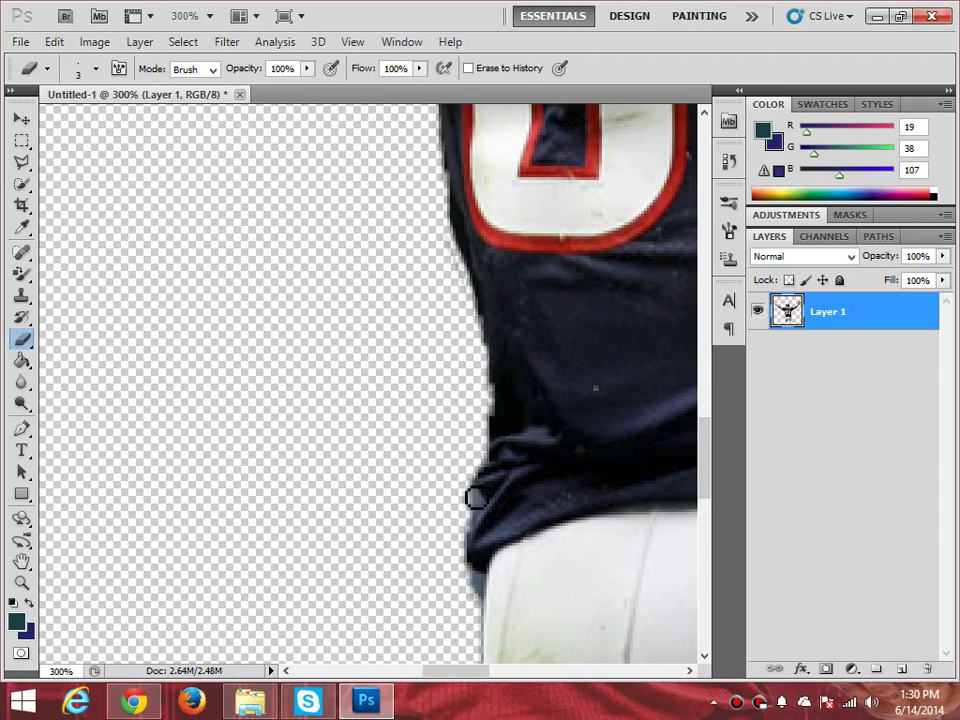
{"action": "left_click_drag", "start_coordinate": [705, 447], "coordinate": [697, 534]}
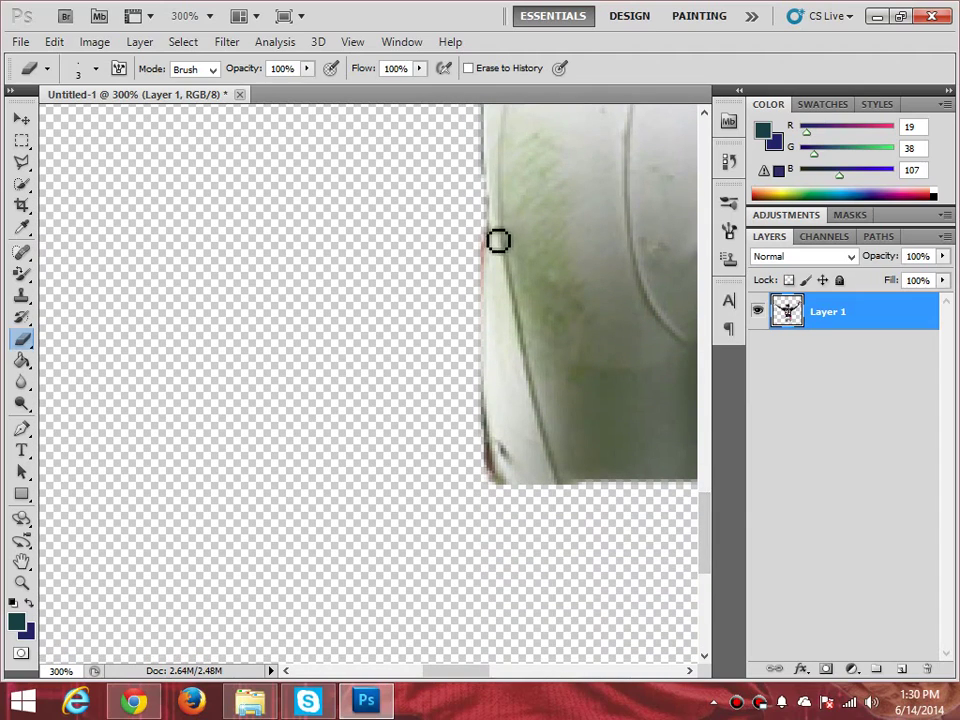
{"action": "left_click_drag", "start_coordinate": [487, 390], "coordinate": [497, 461]}
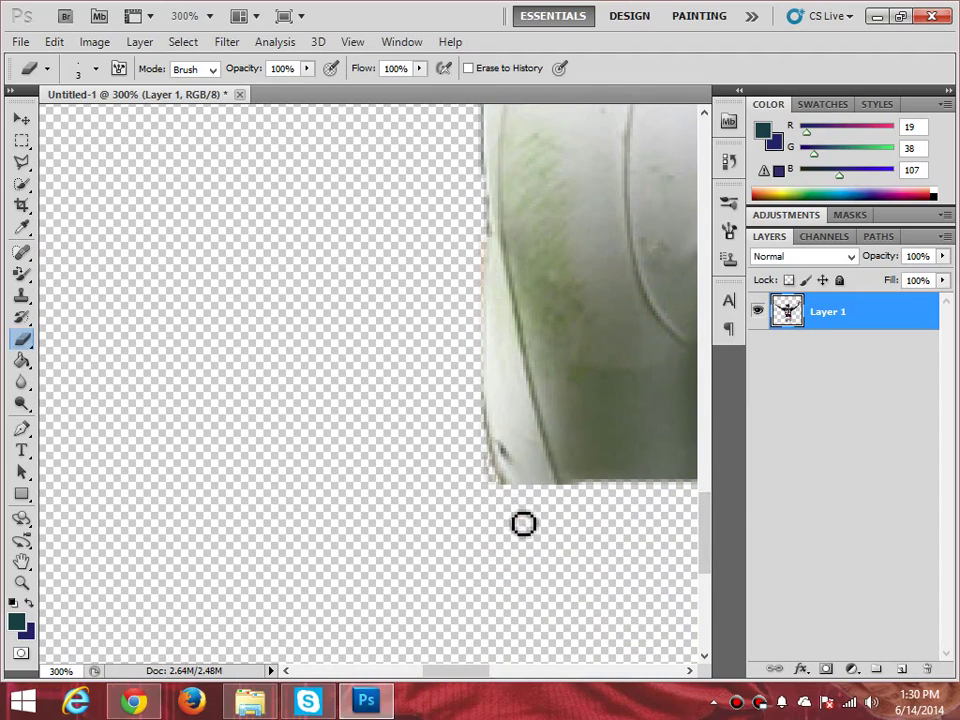
{"action": "mouse_move", "coordinate": [484, 504]}
{"action": "left_mouse_down"}
{"action": "mouse_move", "coordinate": [587, 499]}
{"action": "mouse_move", "coordinate": [565, 497]}
{"action": "left_mouse_up"}
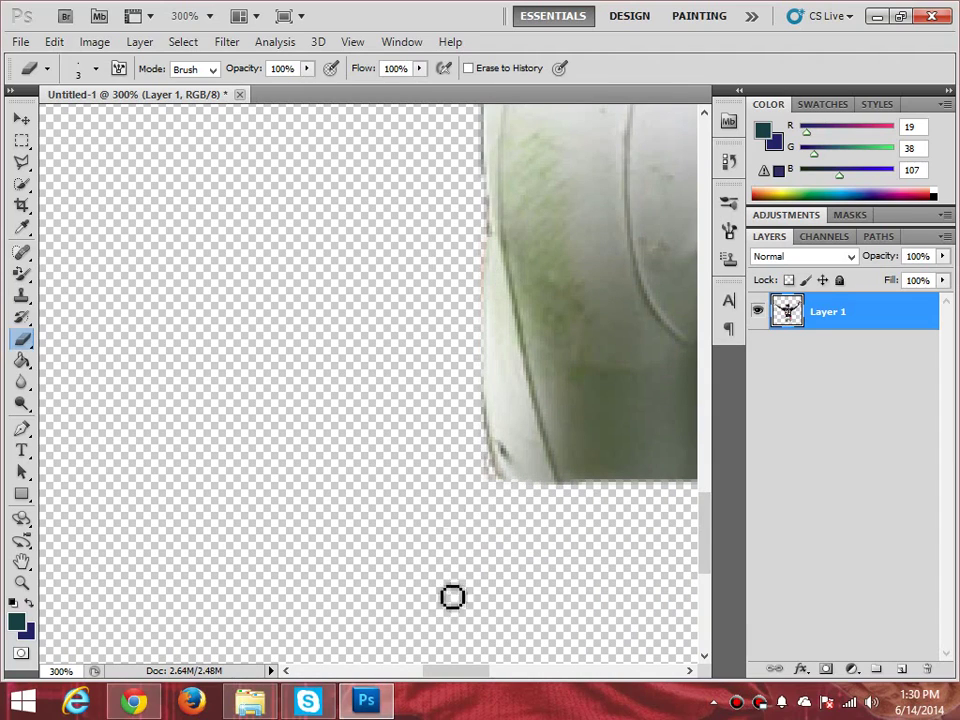
Clean the edges of the right trouser leg, the pink towel and the right side of the jersey with the Eraser.
{"action": "left_click_drag", "start_coordinate": [456, 671], "coordinate": [506, 676]}
{"action": "mouse_move", "coordinate": [504, 478]}
{"action": "left_mouse_down"}
{"action": "mouse_move", "coordinate": [517, 373]}
{"action": "mouse_move", "coordinate": [501, 484]}
{"action": "left_mouse_up"}
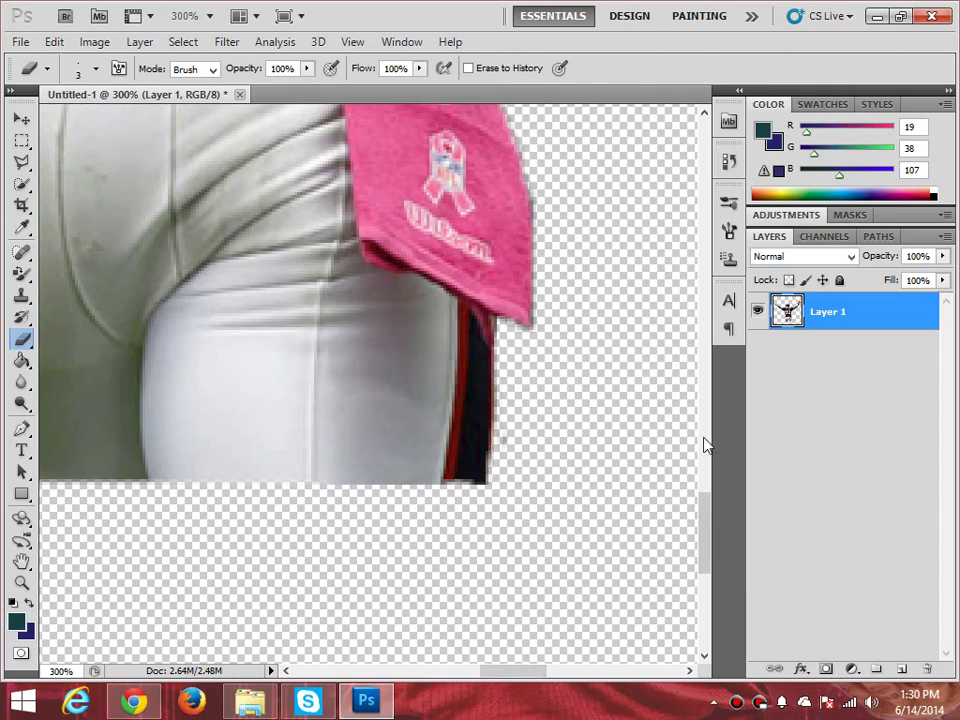
{"action": "left_click_drag", "start_coordinate": [705, 508], "coordinate": [702, 473]}
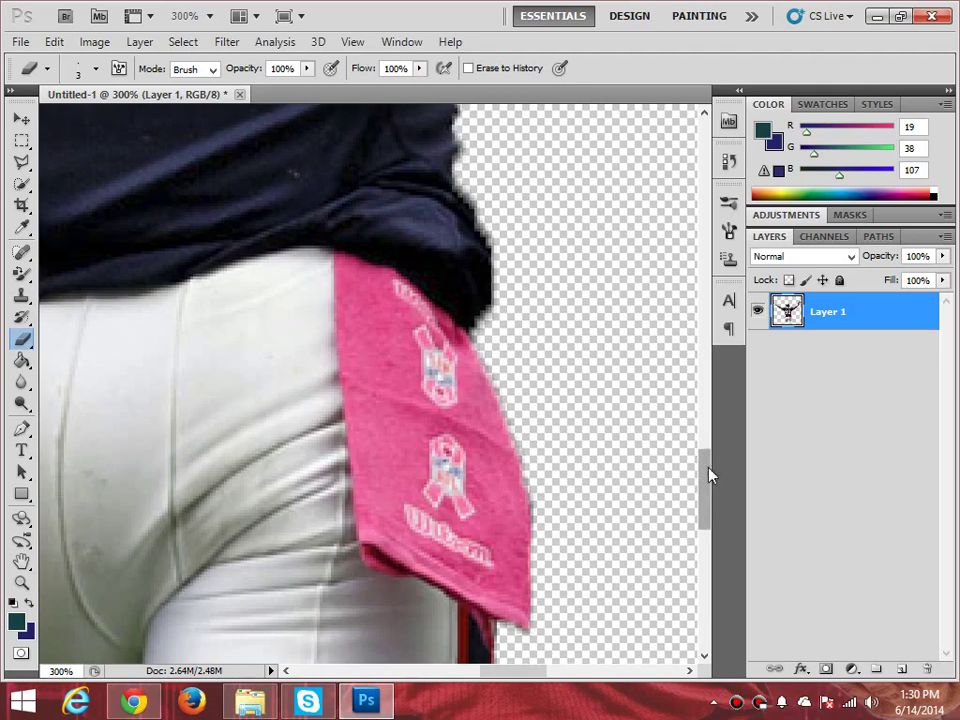
{"action": "left_click_drag", "start_coordinate": [707, 472], "coordinate": [706, 432]}
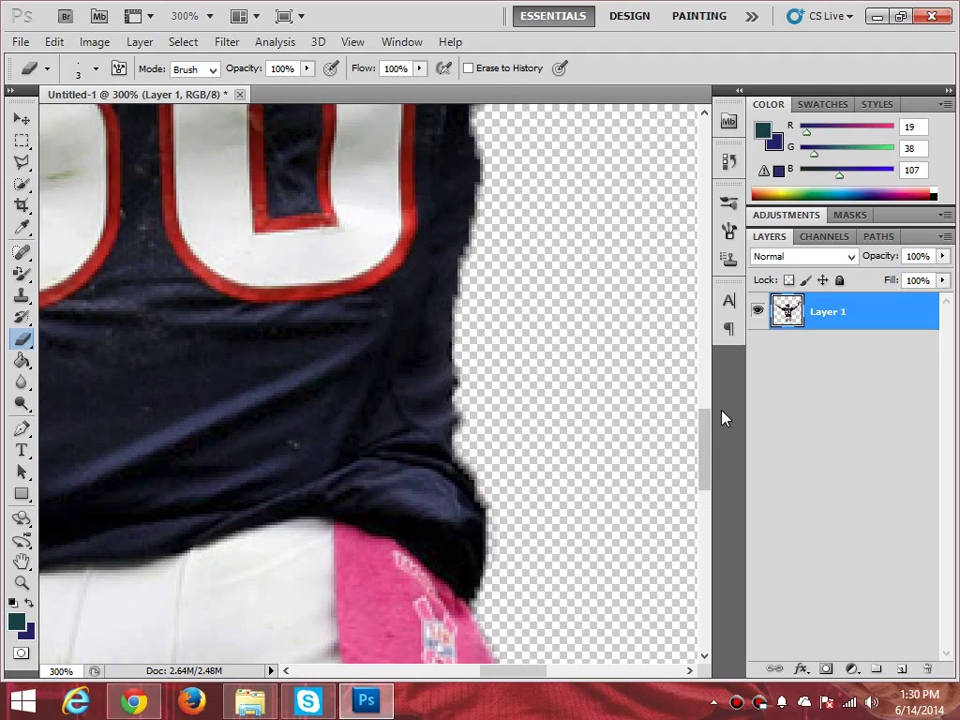
{"action": "mouse_move", "coordinate": [709, 444]}
{"action": "left_mouse_down"}
{"action": "mouse_move", "coordinate": [708, 404]}
{"action": "mouse_move", "coordinate": [700, 451]}
{"action": "left_mouse_up"}
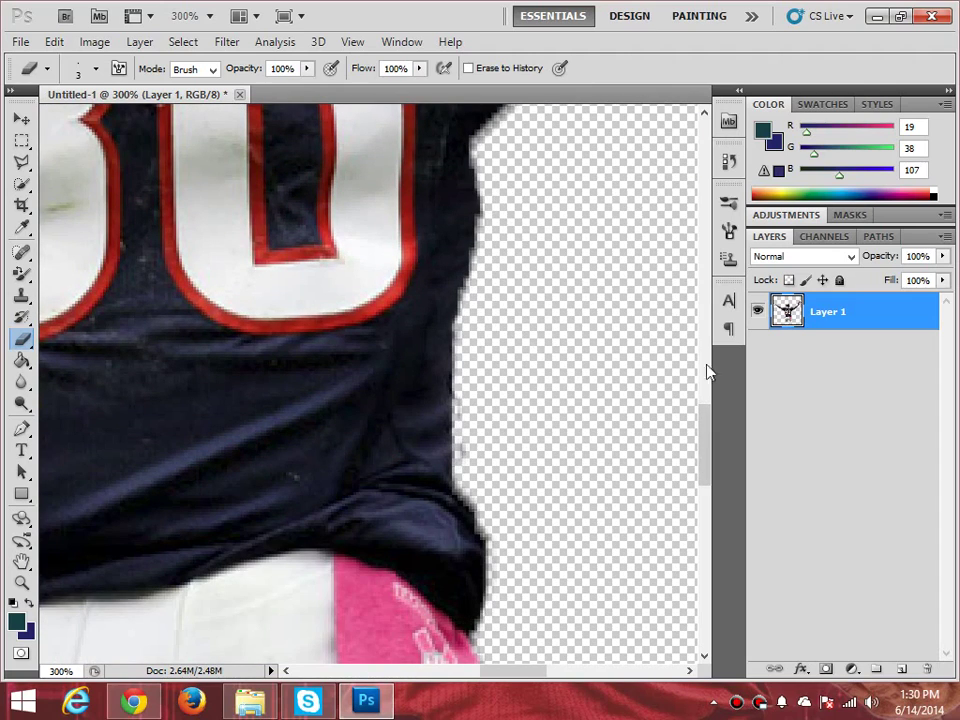
Erase the leftover background along the underside of the player's right arm and around the glove holding the football.
{"action": "left_click_drag", "start_coordinate": [707, 369], "coordinate": [707, 304]}
{"action": "left_click_drag", "start_coordinate": [508, 671], "coordinate": [565, 671]}
{"action": "left_click_drag", "start_coordinate": [530, 247], "coordinate": [585, 220]}
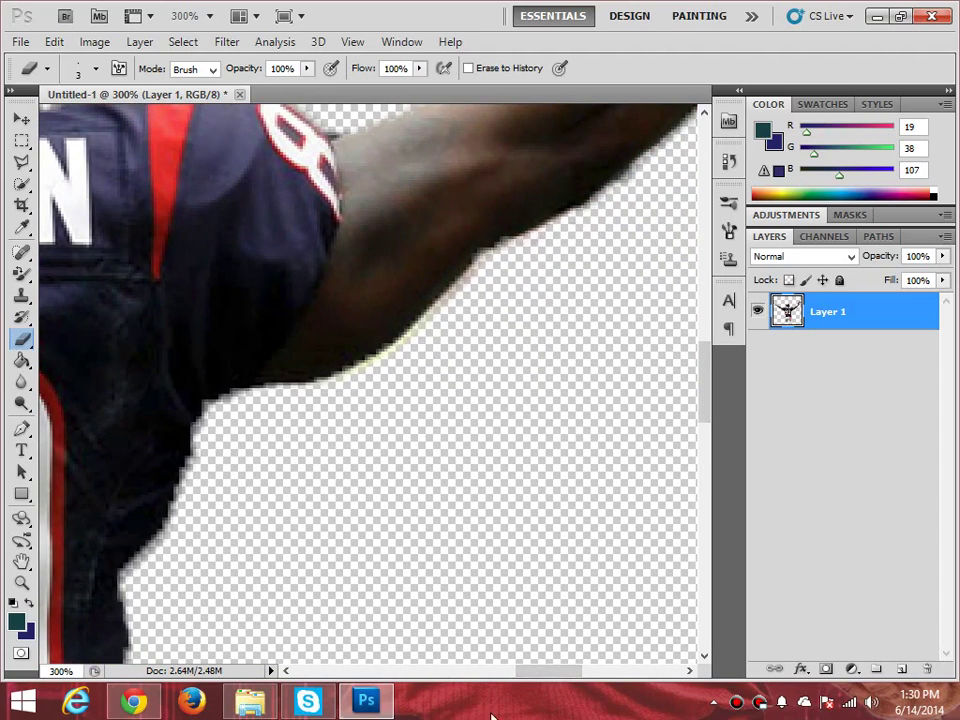
{"action": "left_click_drag", "start_coordinate": [535, 671], "coordinate": [557, 673]}
{"action": "scroll", "coordinate": [707, 375], "scroll_direction": "up", "scroll_amount": 5}
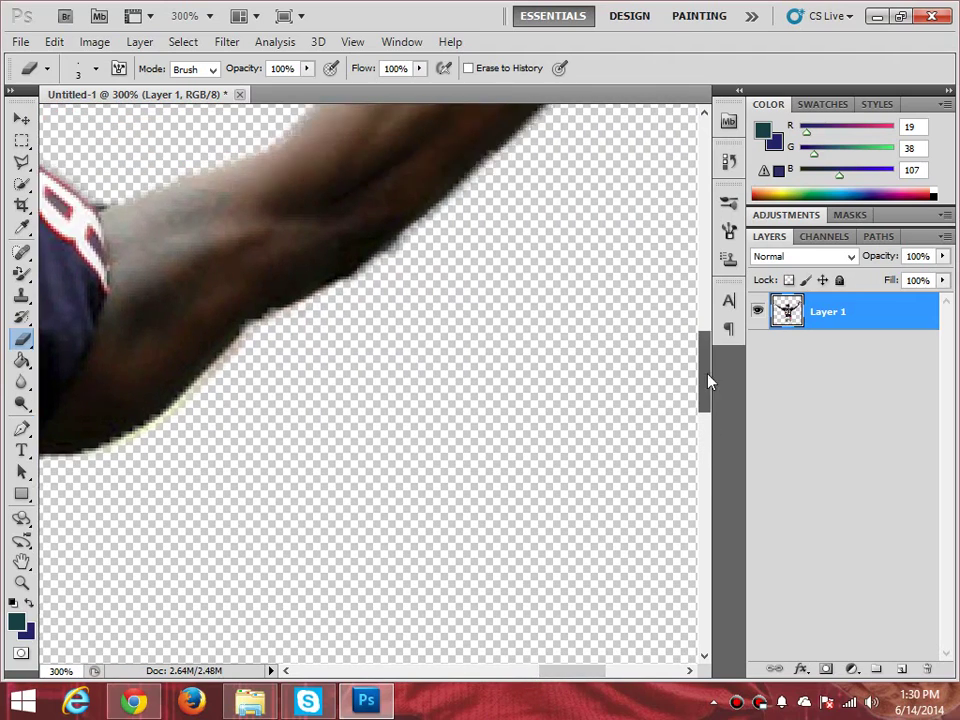
{"action": "left_click_drag", "start_coordinate": [551, 672], "coordinate": [640, 672]}
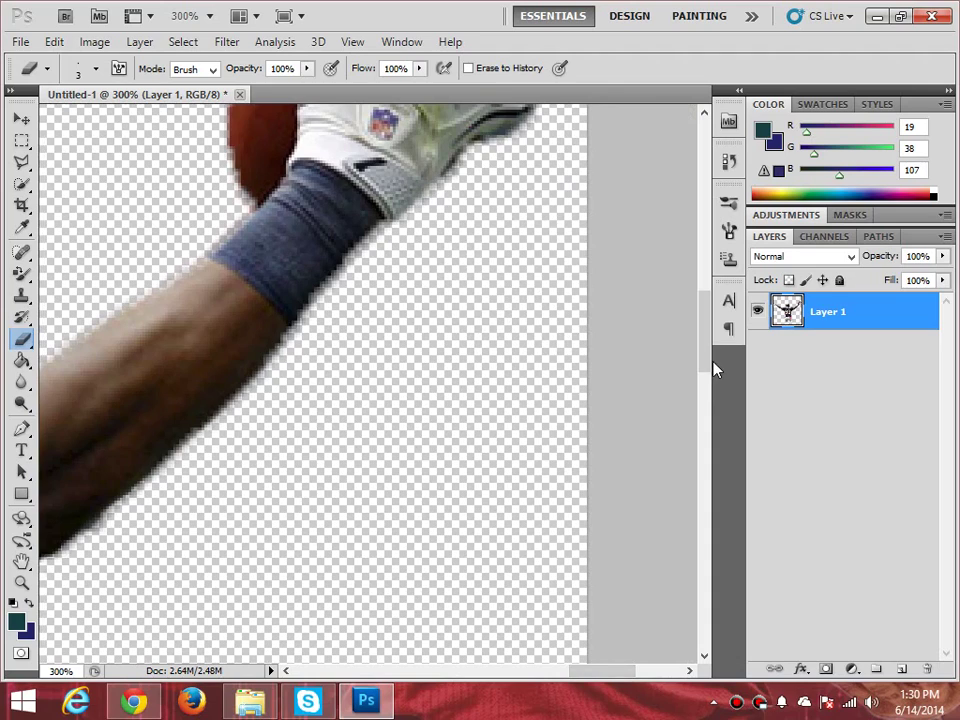
{"action": "left_click_drag", "start_coordinate": [706, 369], "coordinate": [705, 321]}
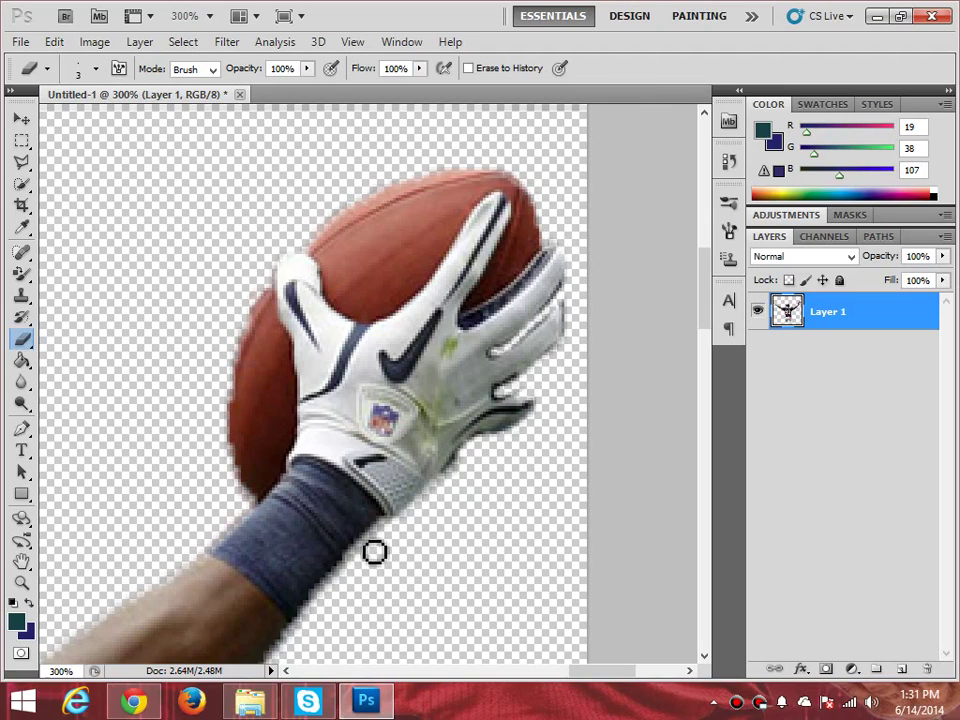
Review the whole cutout at 50%, then examine the back of the jersey at 300% for remaining edge flaws.
{"action": "key", "text": "ctrl+minus"}
{"action": "key", "text": "ctrl+minus"}
{"action": "key", "text": "ctrl+minus"}
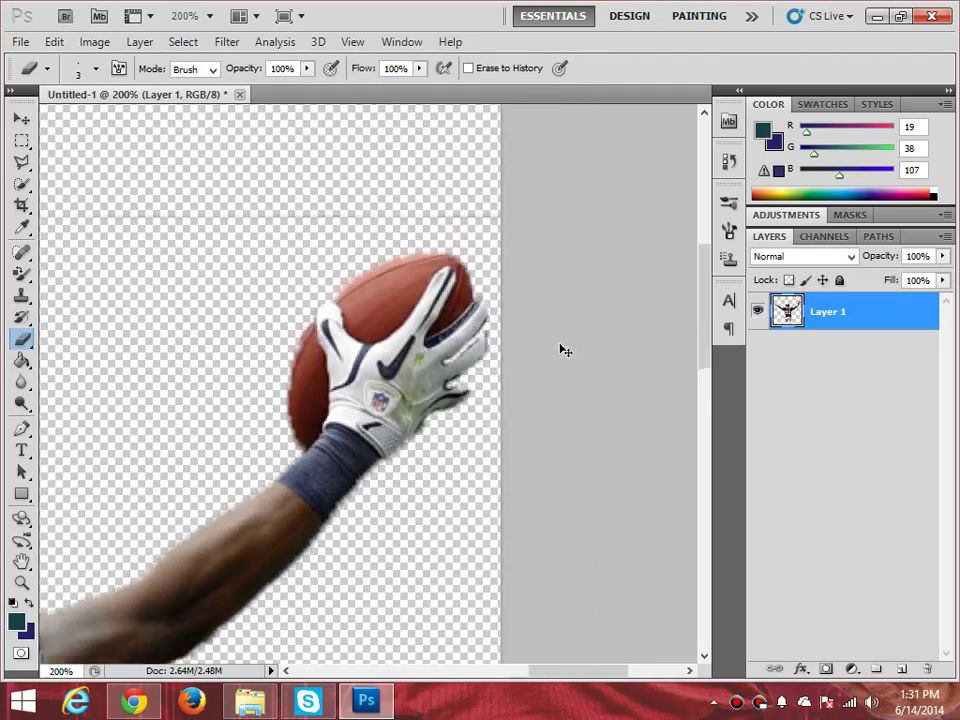
{"action": "key", "text": "ctrl+minus"}
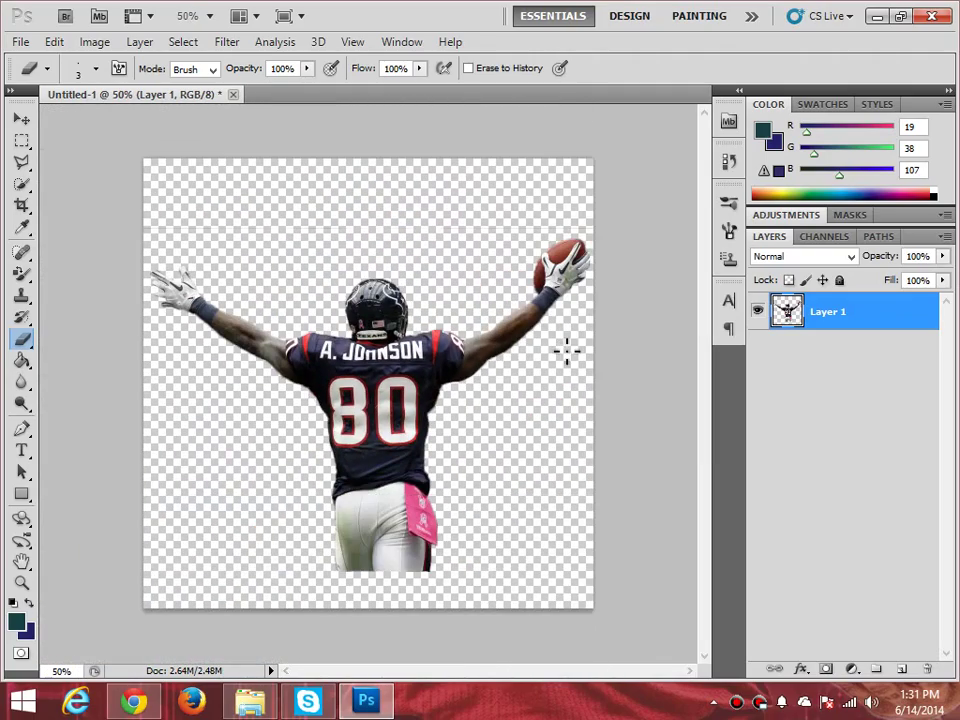
{"action": "key", "text": "ctrl+plus"}
{"action": "key", "text": "ctrl+plus"}
{"action": "key", "text": "ctrl+plus"}
{"action": "key", "text": "ctrl+plus"}
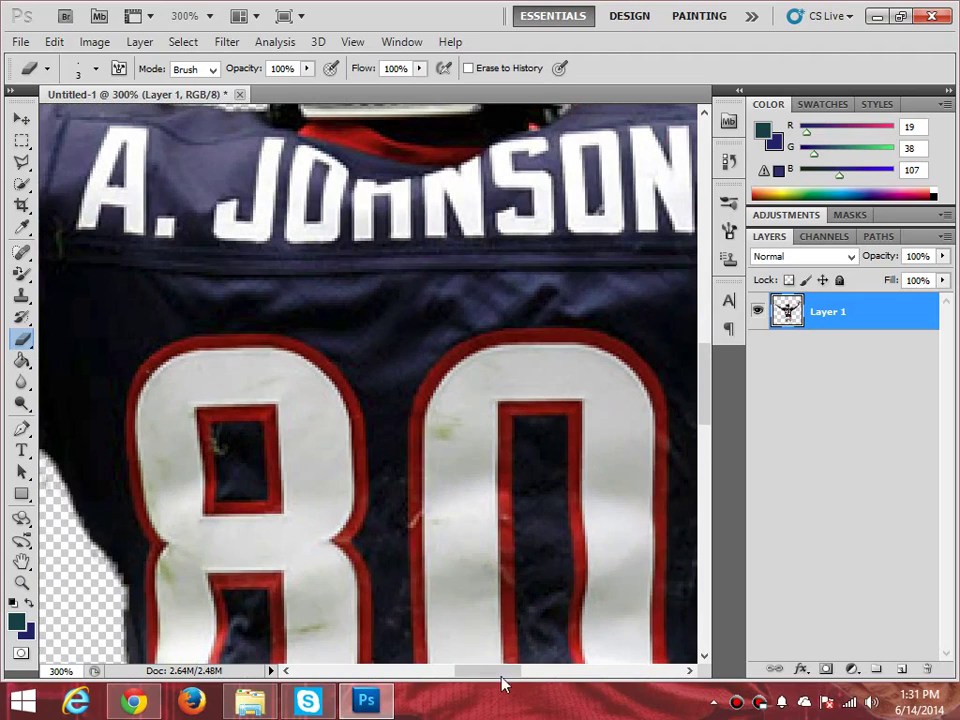
Patch the pale notch on the right shoulder beside the red stripe with the Content-Aware Spot Healing Brush and trim the excess with the Eraser.
{"action": "left_click_drag", "start_coordinate": [503, 684], "coordinate": [540, 677]}
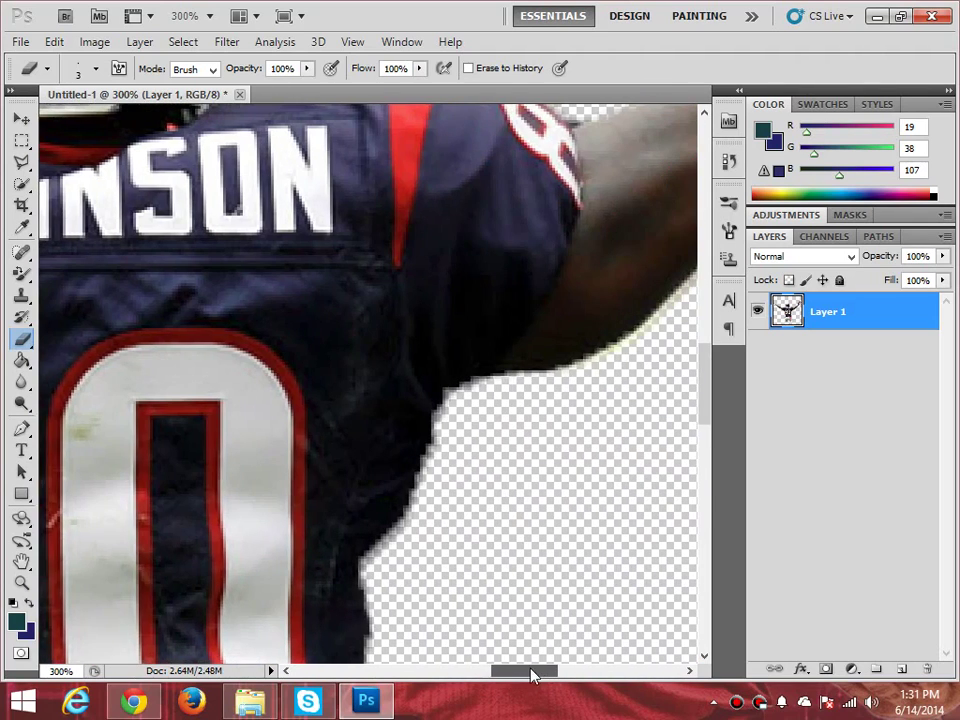
{"action": "left_click_drag", "start_coordinate": [706, 355], "coordinate": [701, 332]}
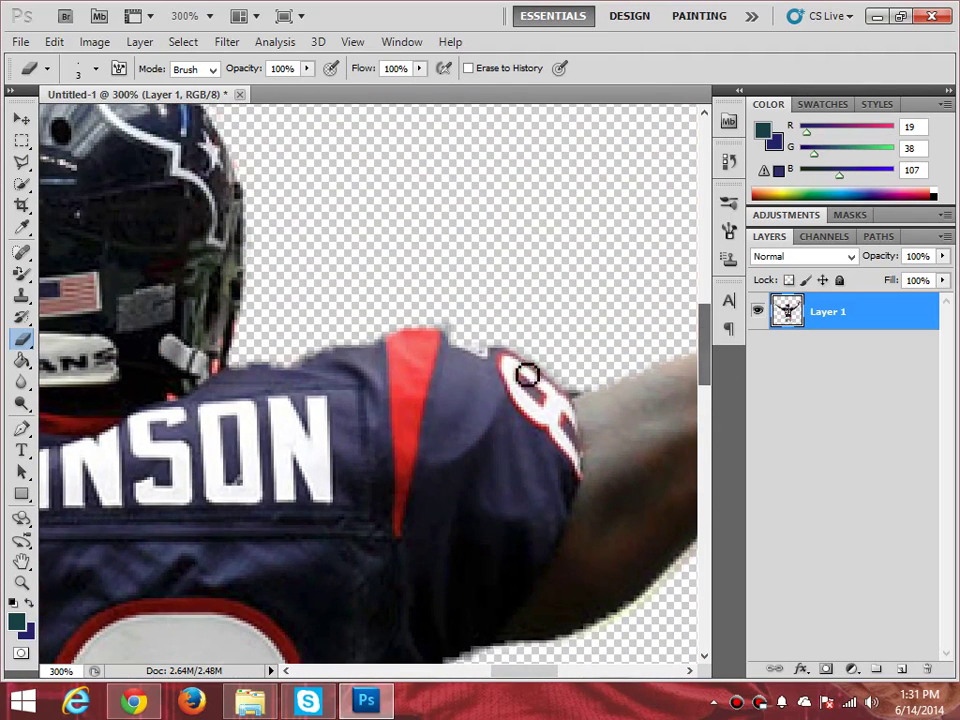
{"action": "left_click_drag", "start_coordinate": [20, 255], "coordinate": [47, 251]}
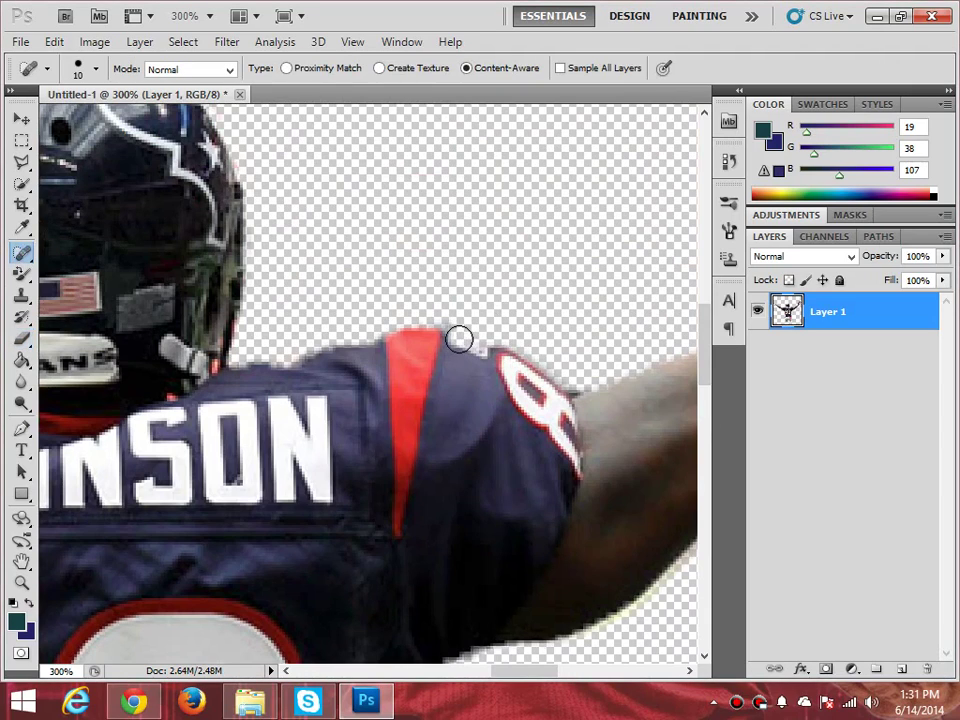
{"action": "left_click_drag", "start_coordinate": [479, 347], "coordinate": [456, 340]}
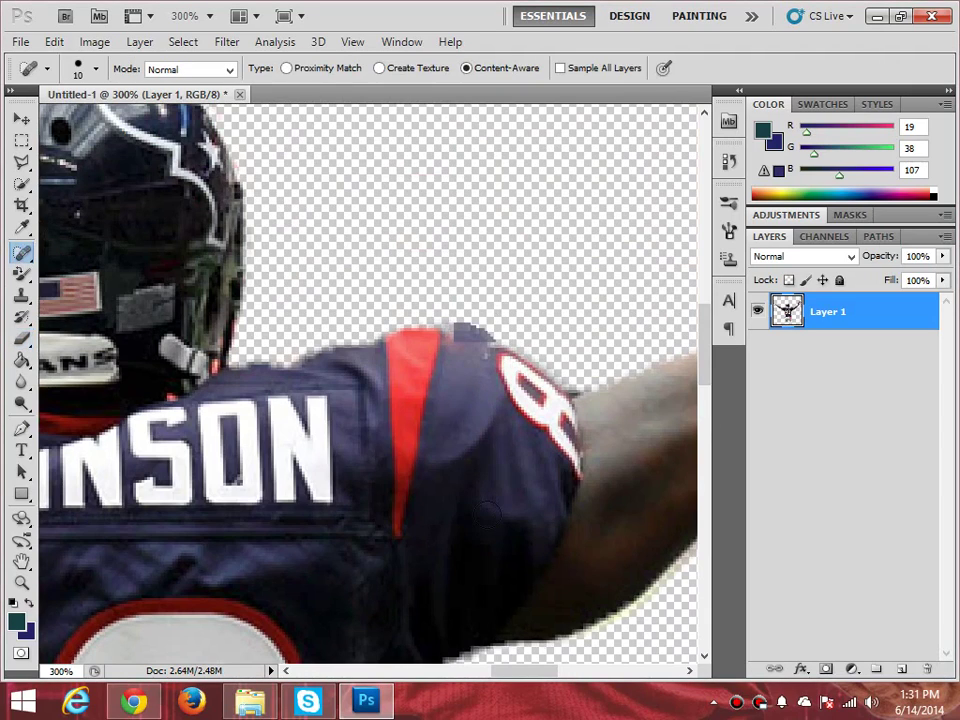
{"action": "key", "text": "ctrl+z"}
{"action": "key", "text": "e"}
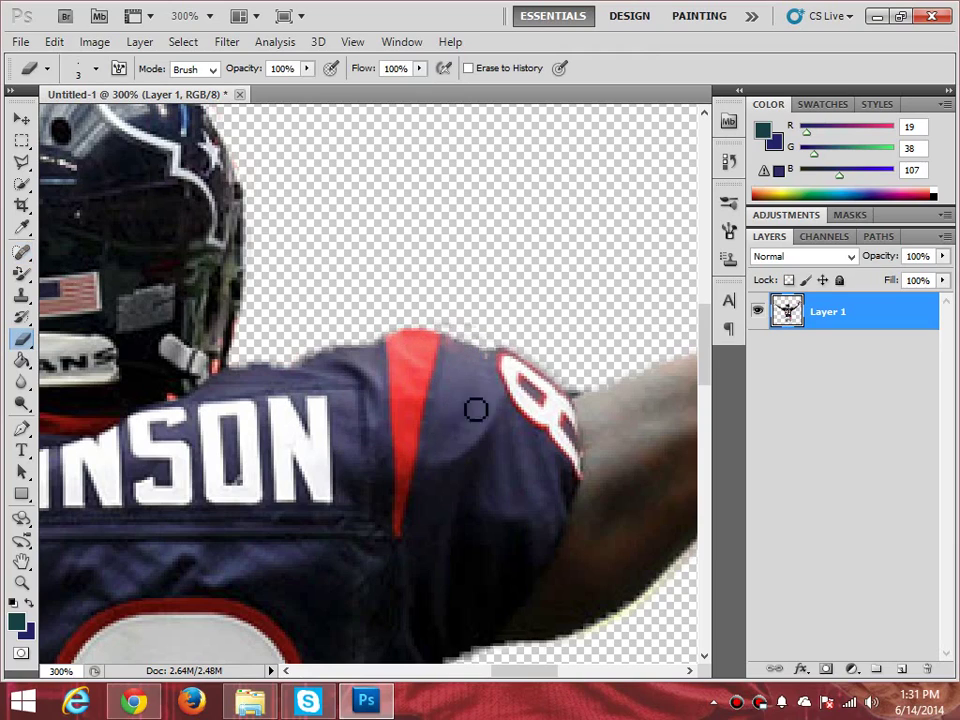
{"action": "left_click", "coordinate": [22, 252]}
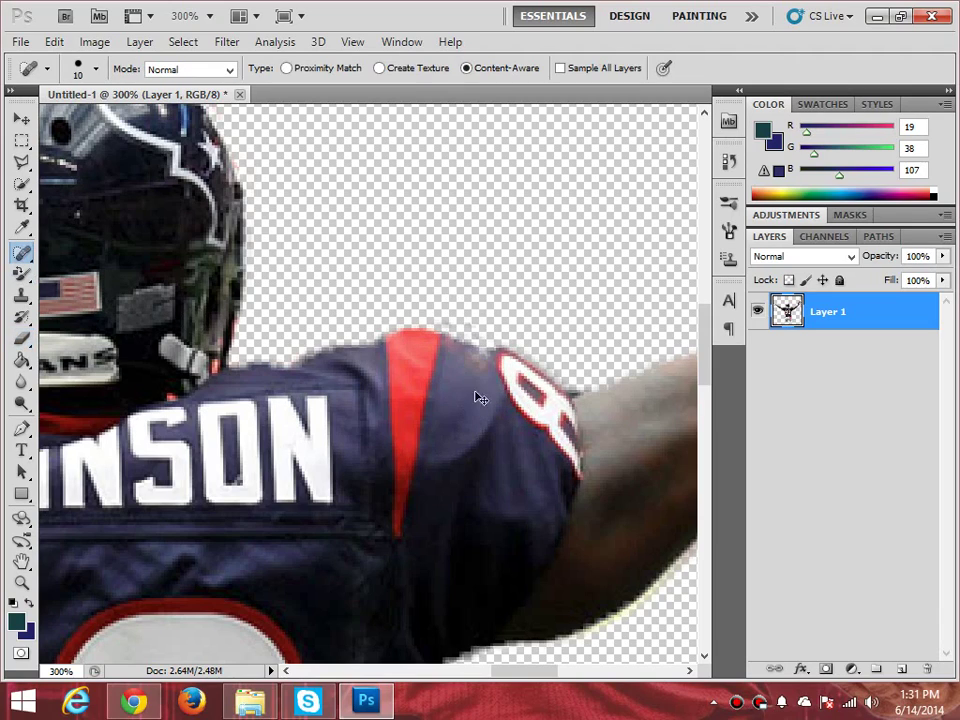
Sample a grey-blue from the jersey with the Eyedropper and make it the foreground color.
{"action": "left_click", "coordinate": [22, 228]}
{"action": "left_click", "coordinate": [411, 413]}
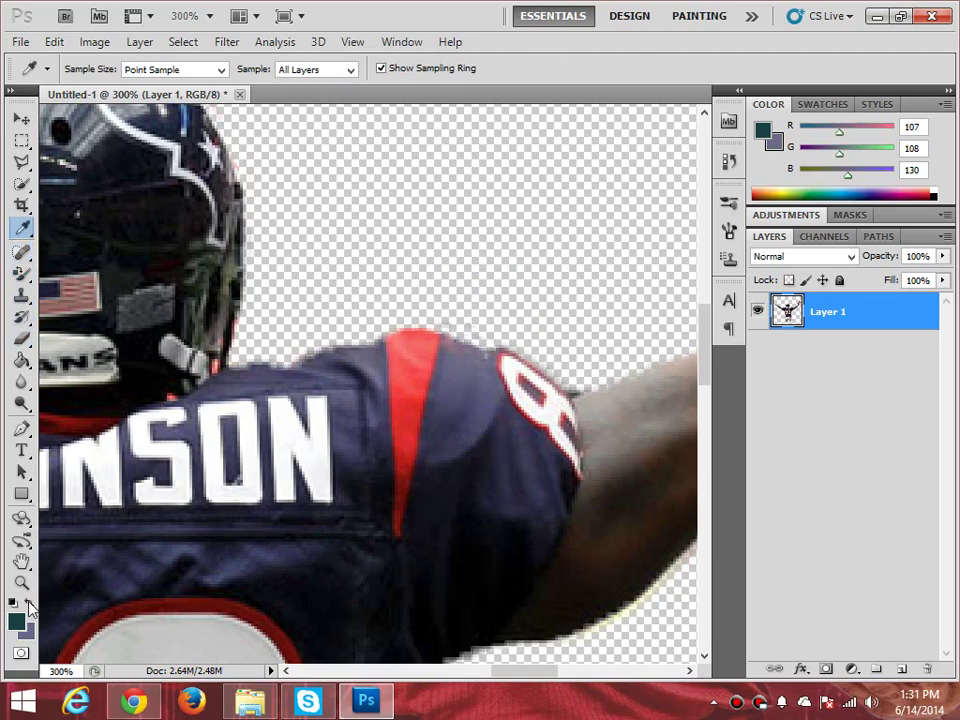
{"action": "left_click", "coordinate": [29, 604]}
Set up the Brush tool with a hard round tip at 6 px and 100% hardness for retouching the right shoulder.
{"action": "left_click_drag", "start_coordinate": [22, 272], "coordinate": [26, 272]}
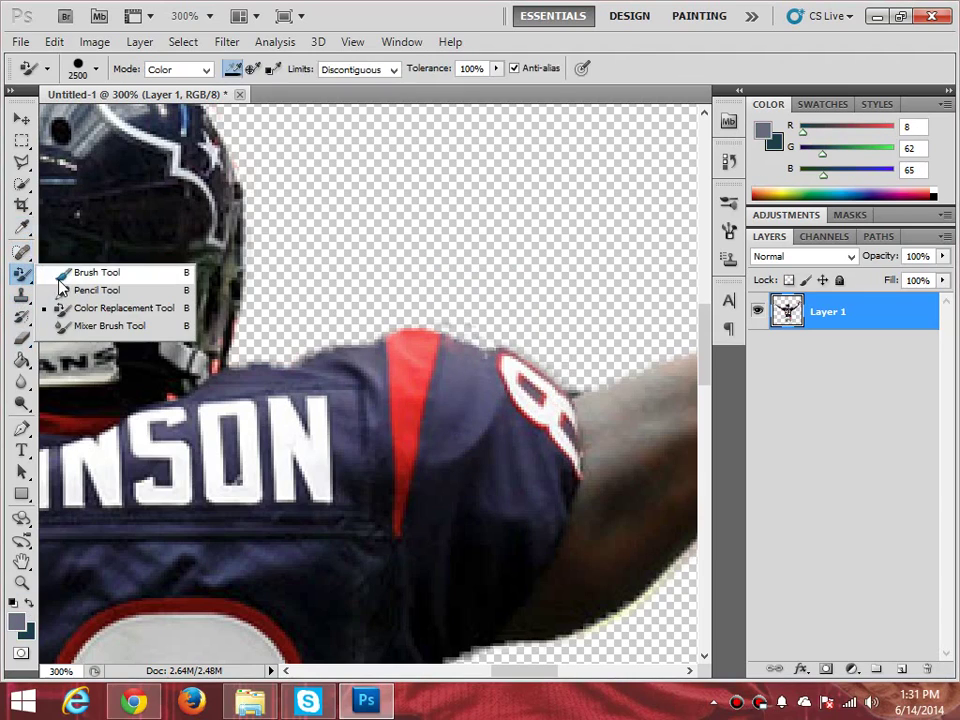
{"action": "left_click", "coordinate": [70, 272]}
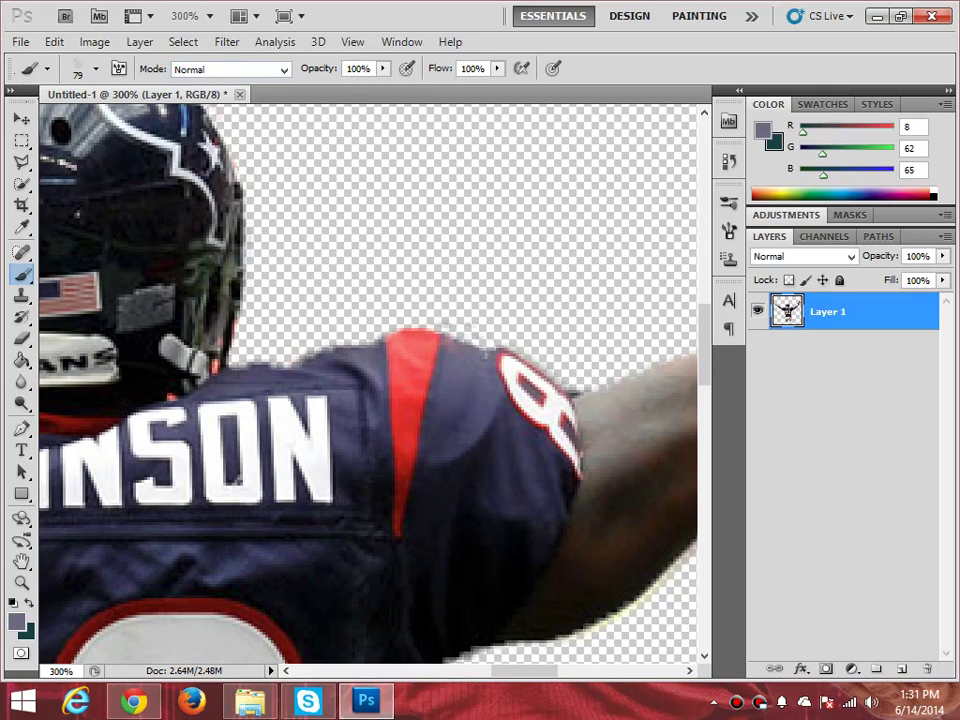
{"action": "left_click", "coordinate": [96, 69]}
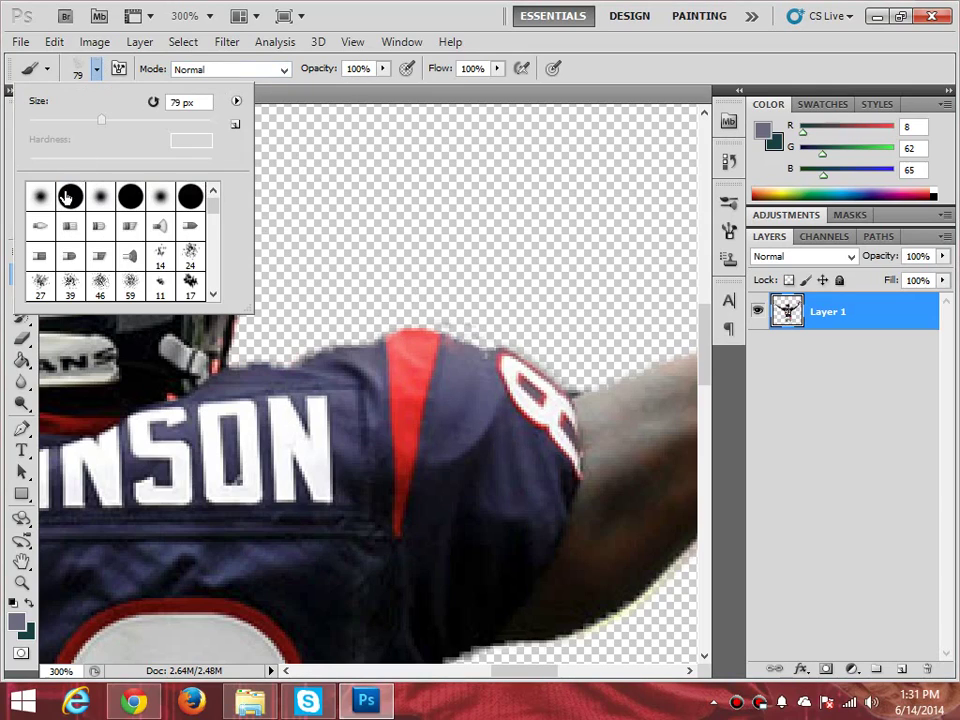
{"action": "left_click", "coordinate": [39, 195]}
{"action": "left_click", "coordinate": [78, 197]}
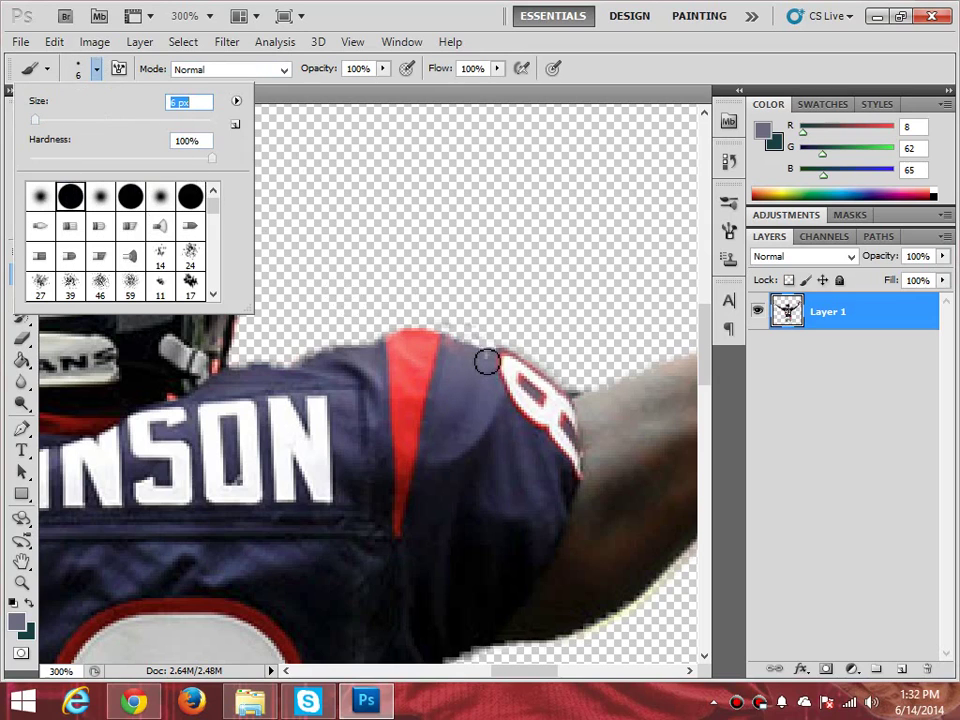
Move the player layer straight down until the cut-off legs meet the lower edge of the canvas.
{"action": "key", "text": "Return"}
{"action": "key", "text": "ctrl+minus"}
{"action": "key", "text": "ctrl+minus"}
{"action": "key", "text": "ctrl+minus"}
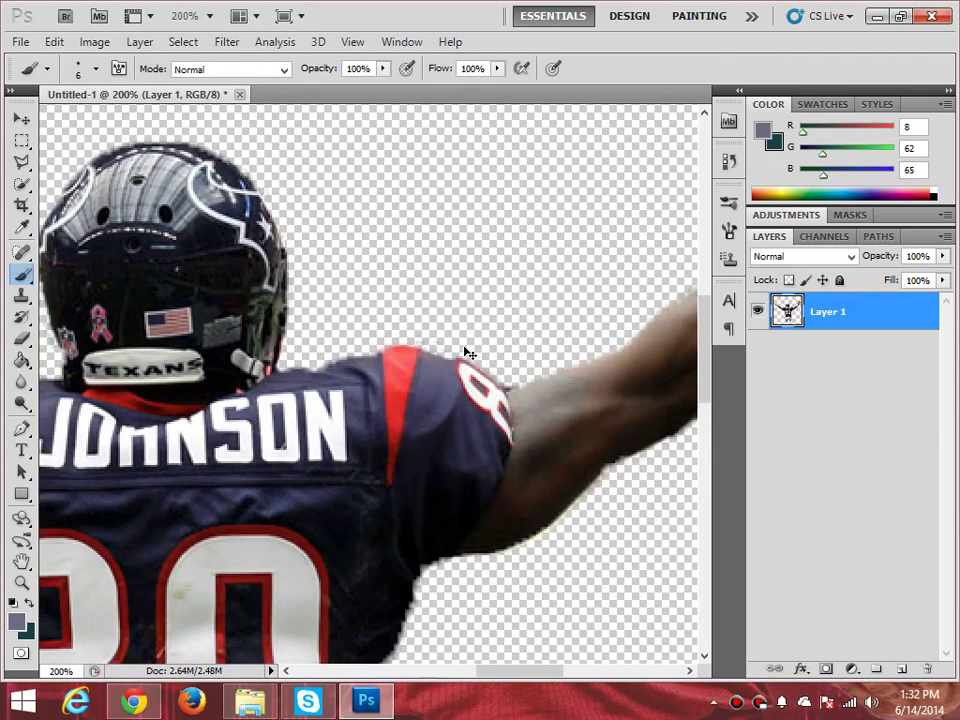
{"action": "key", "text": "ctrl+minus"}
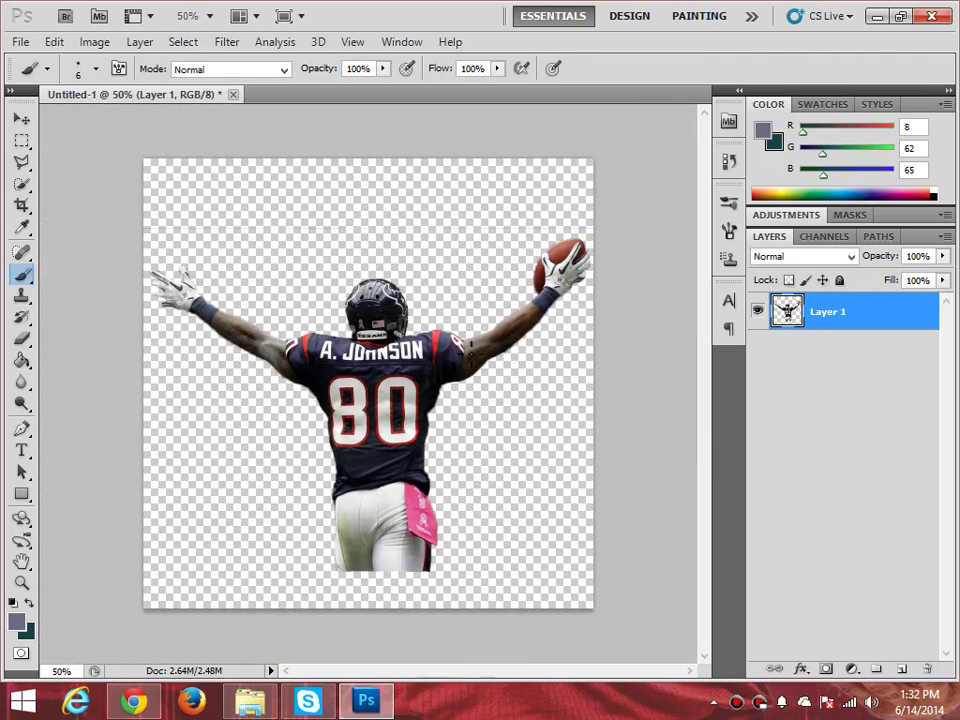
{"action": "left_click", "coordinate": [21, 121]}
{"action": "left_click_drag", "start_coordinate": [383, 372], "coordinate": [379, 416]}
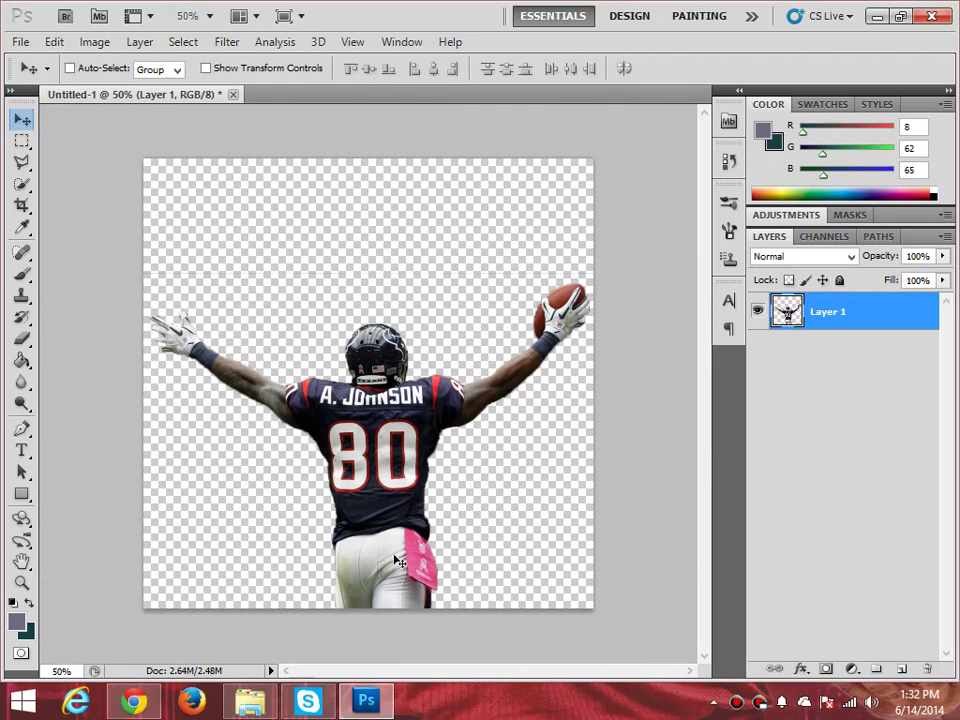
Stretch the player upward with Free Transform to 123.71% height, keeping the width at 100%.
{"action": "key", "text": "ctrl+t"}
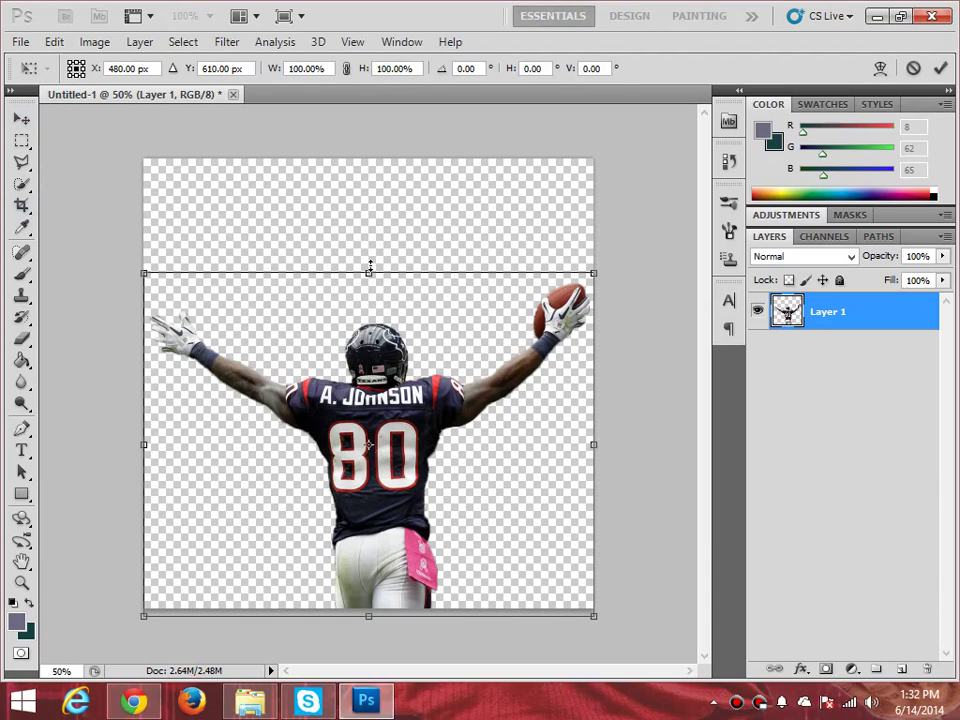
{"action": "left_click_drag", "start_coordinate": [370, 268], "coordinate": [389, 184]}
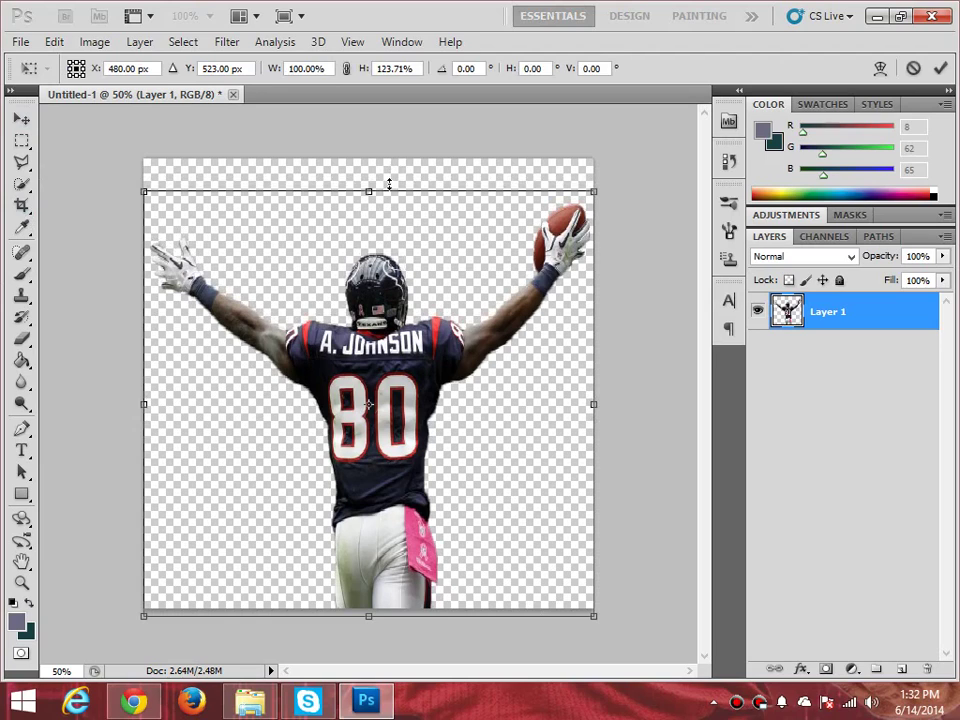
{"action": "key", "text": "Return"}
{"action": "left_click", "coordinate": [855, 461]}
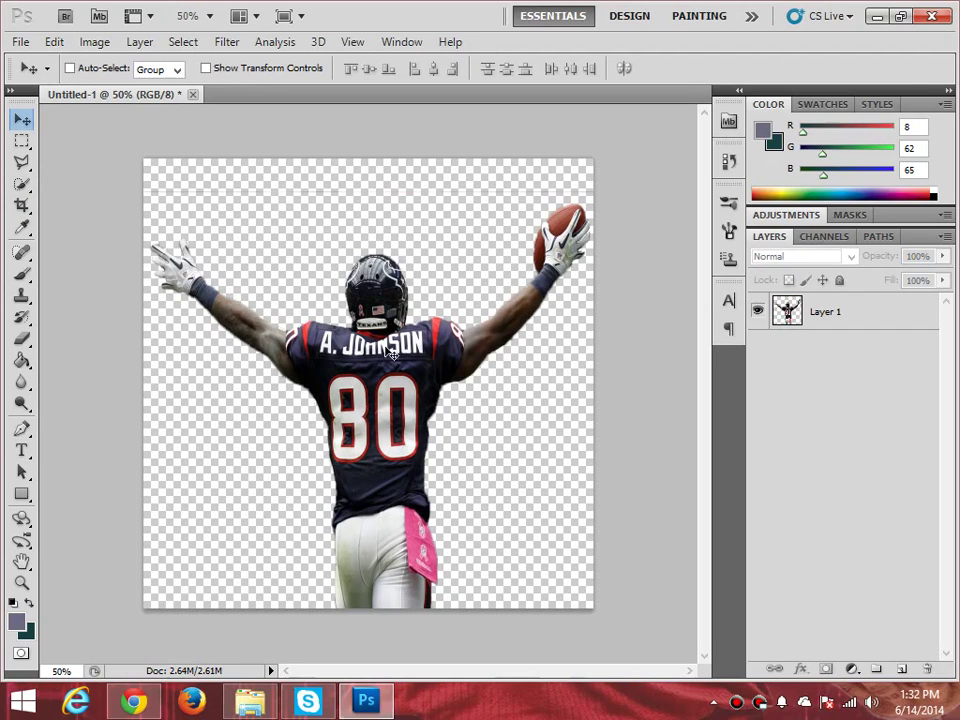
Erase the faint stray line above the player on Layer 1 with a 31 px Eraser.
{"action": "left_click", "coordinate": [22, 340]}
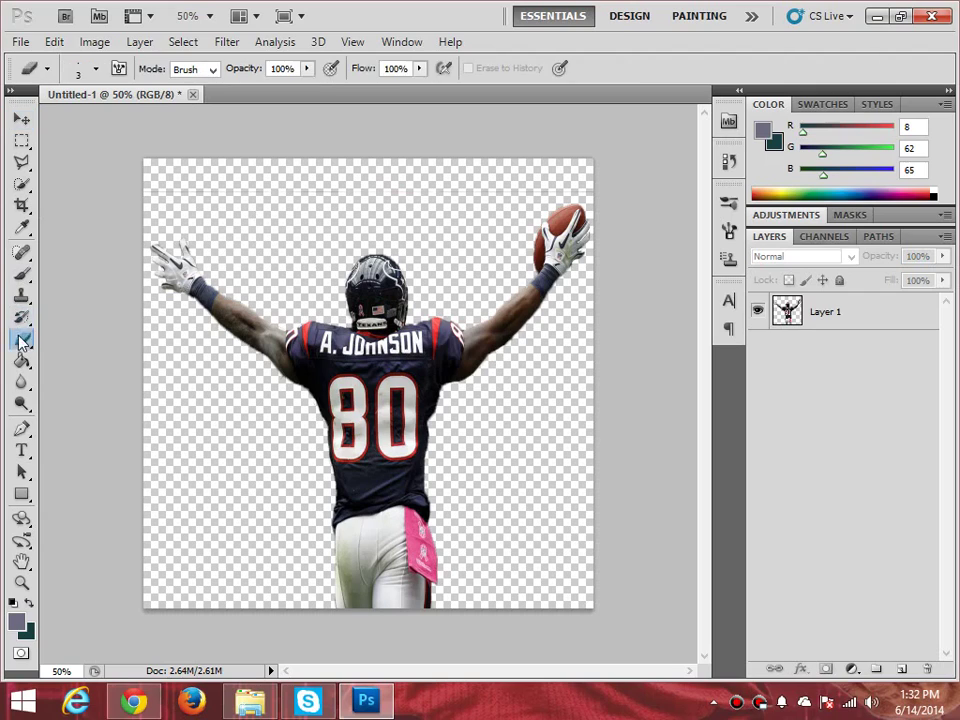
{"action": "left_click", "coordinate": [859, 320]}
{"action": "left_click", "coordinate": [95, 68]}
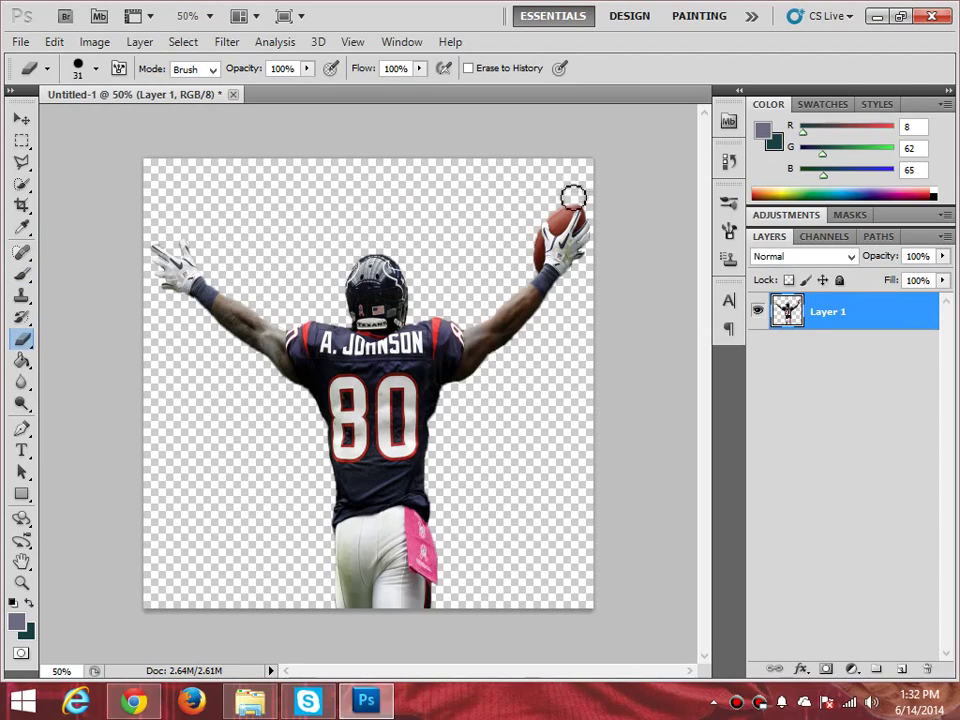
{"action": "left_click", "coordinate": [884, 389]}
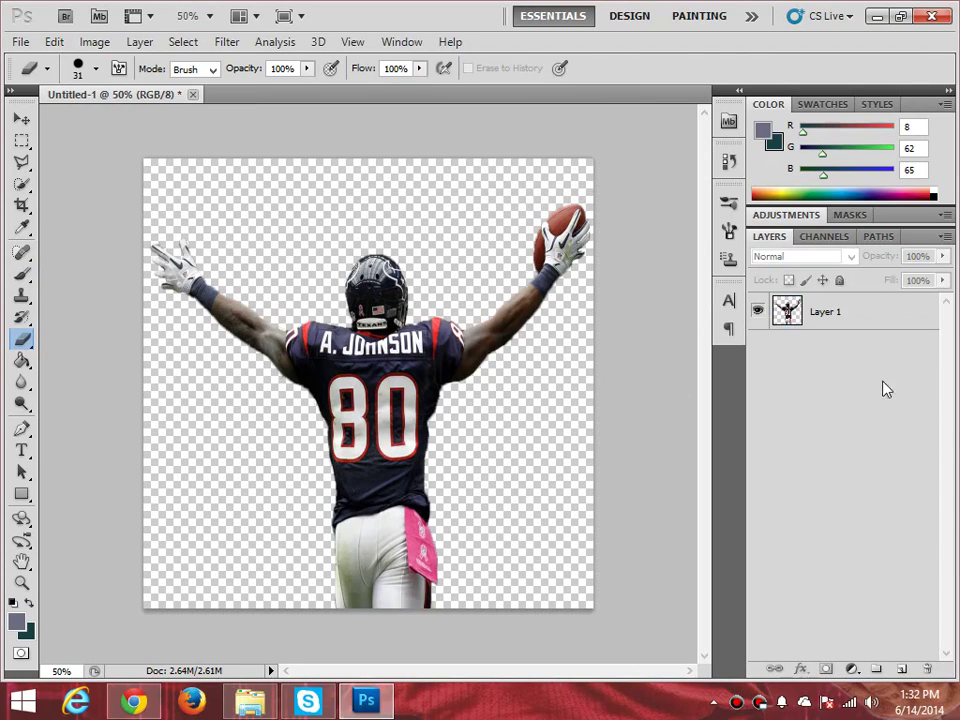
Duplicate Layer 1 under the default name and place the copy beneath the original.
{"action": "left_click", "coordinate": [862, 316]}
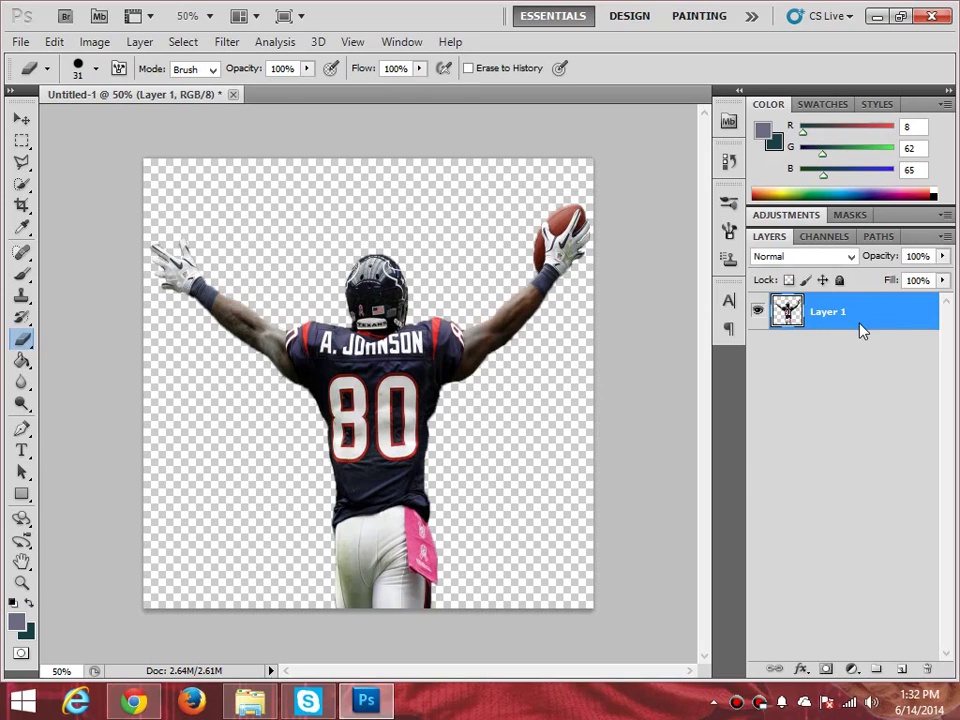
{"action": "right_click", "coordinate": [862, 331]}
{"action": "left_click", "coordinate": [874, 311]}
{"action": "right_click", "coordinate": [874, 311]}
{"action": "left_click", "coordinate": [776, 316]}
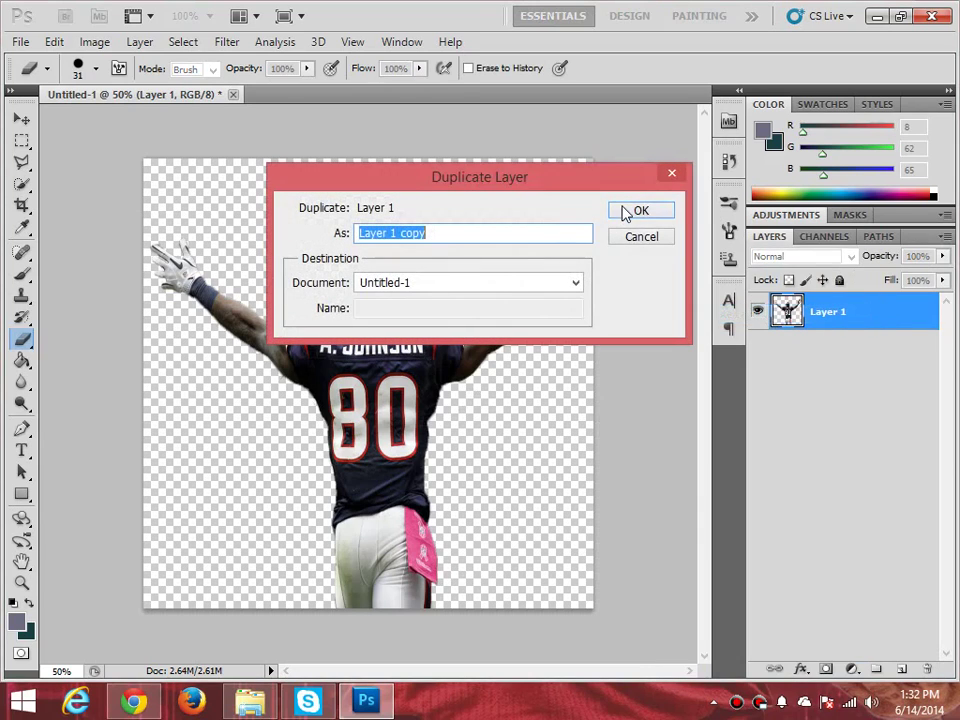
{"action": "left_click", "coordinate": [625, 214]}
{"action": "left_click_drag", "start_coordinate": [836, 326], "coordinate": [838, 373]}
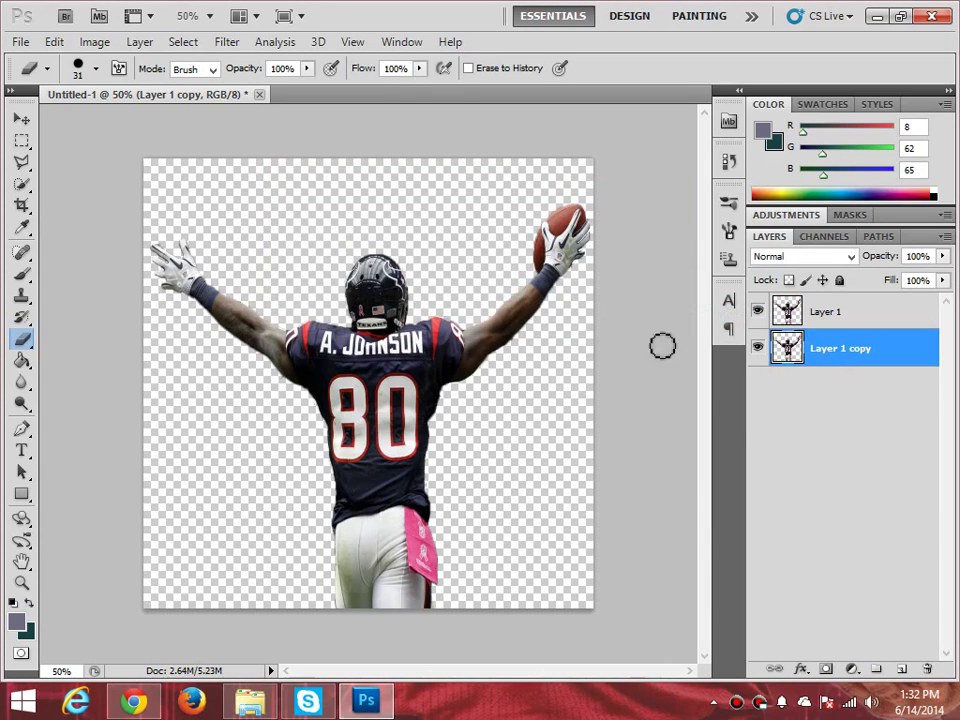
Apply a Motion Blur to Layer 1 copy with an angle of 0° and a distance of 70 pixels.
{"action": "left_click", "coordinate": [825, 368]}
{"action": "left_click", "coordinate": [840, 348]}
{"action": "left_click", "coordinate": [226, 42]}
{"action": "mouse_move", "coordinate": [262, 214]}
{"action": "left_click", "coordinate": [497, 320]}
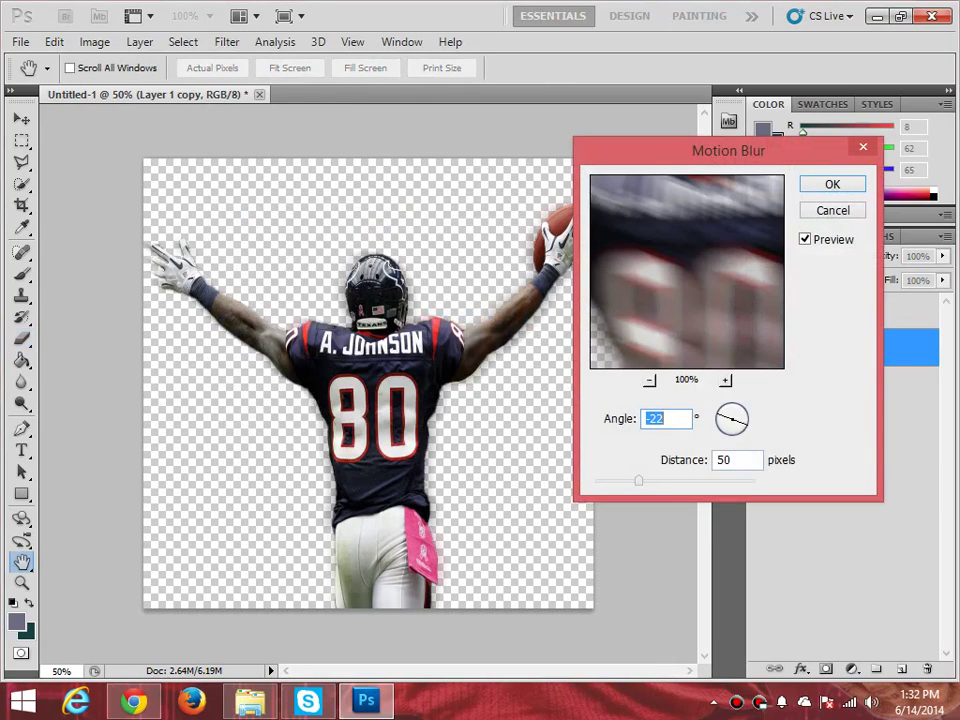
{"action": "key", "text": "Tab"}
{"action": "type", "text": "70"}
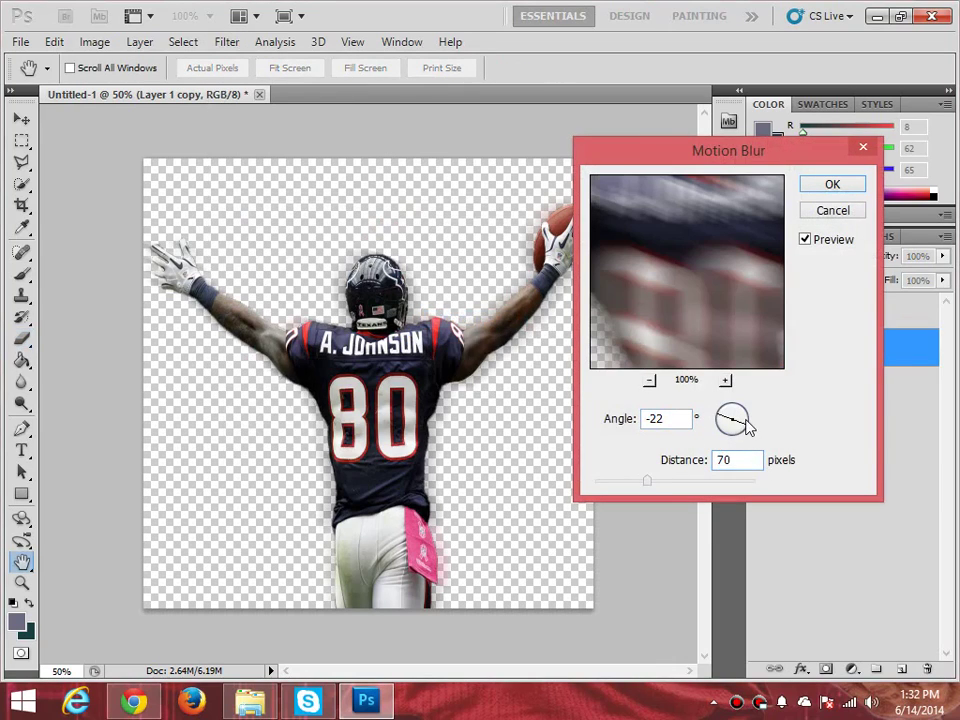
{"action": "left_click", "coordinate": [748, 418]}
{"action": "left_click", "coordinate": [750, 420]}
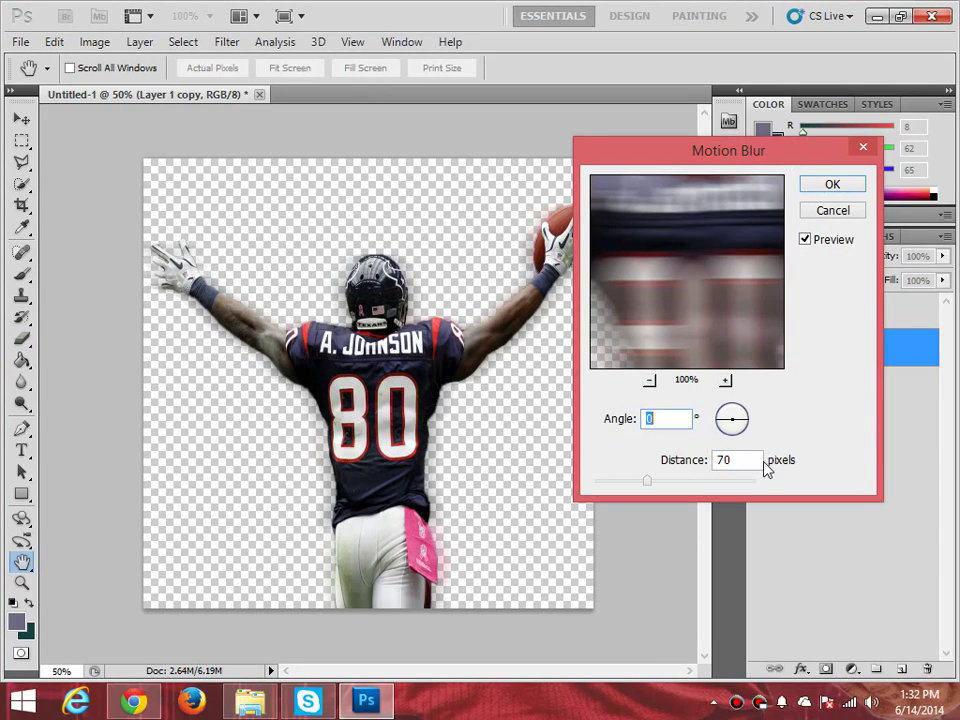
{"action": "left_click", "coordinate": [832, 185]}
{"action": "key", "text": "e"}
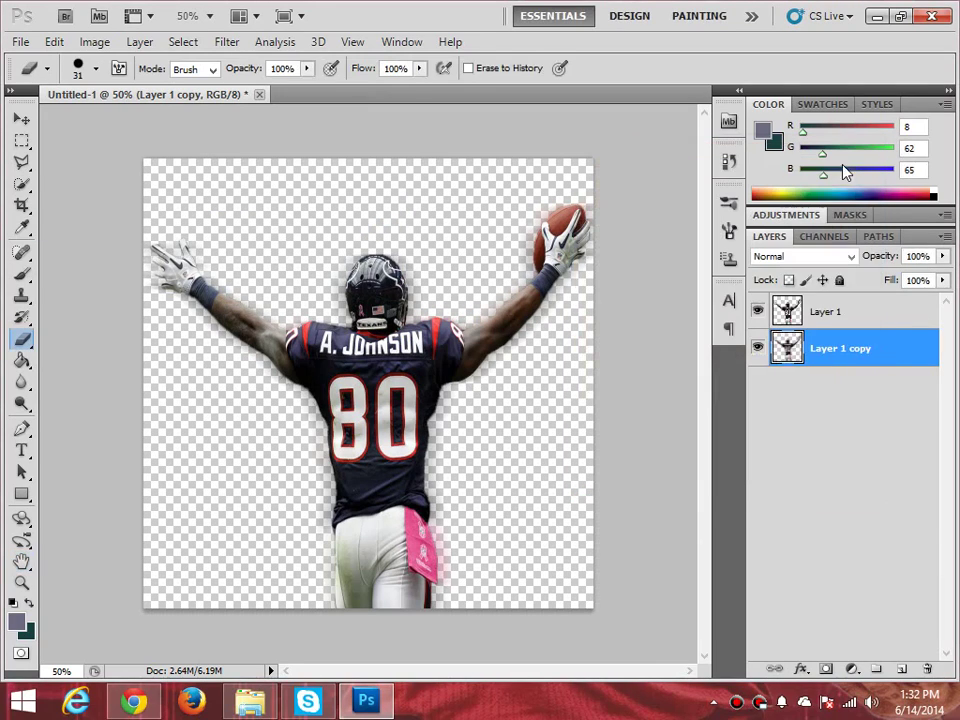
Compare the player with and without the blurred copy by toggling the visibility of Layer 1 copy.
{"action": "left_click", "coordinate": [860, 420]}
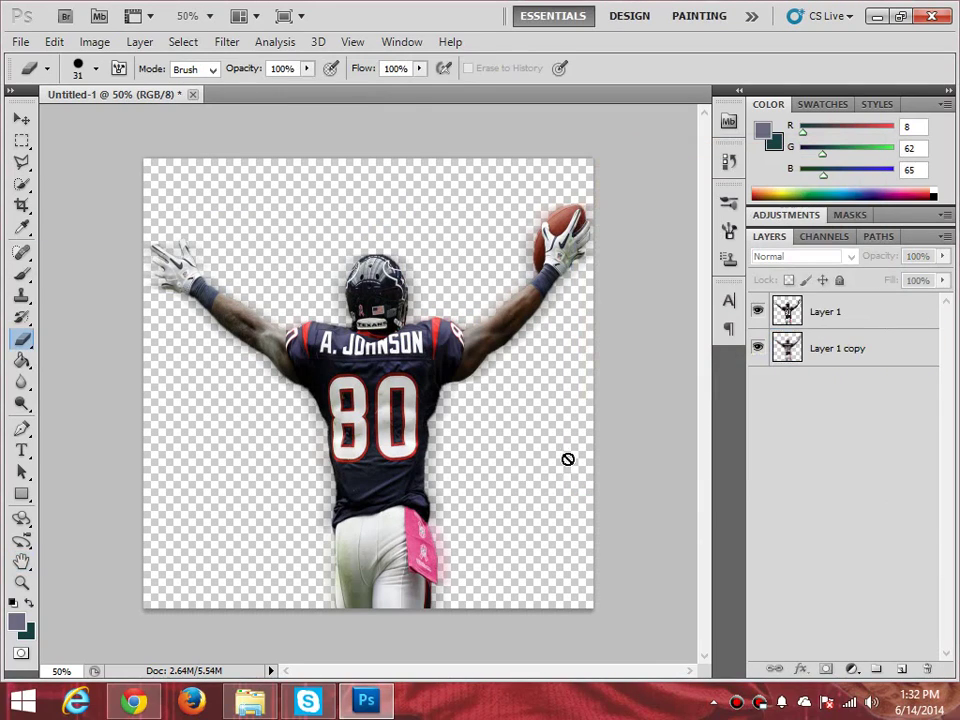
{"action": "left_click", "coordinate": [758, 350]}
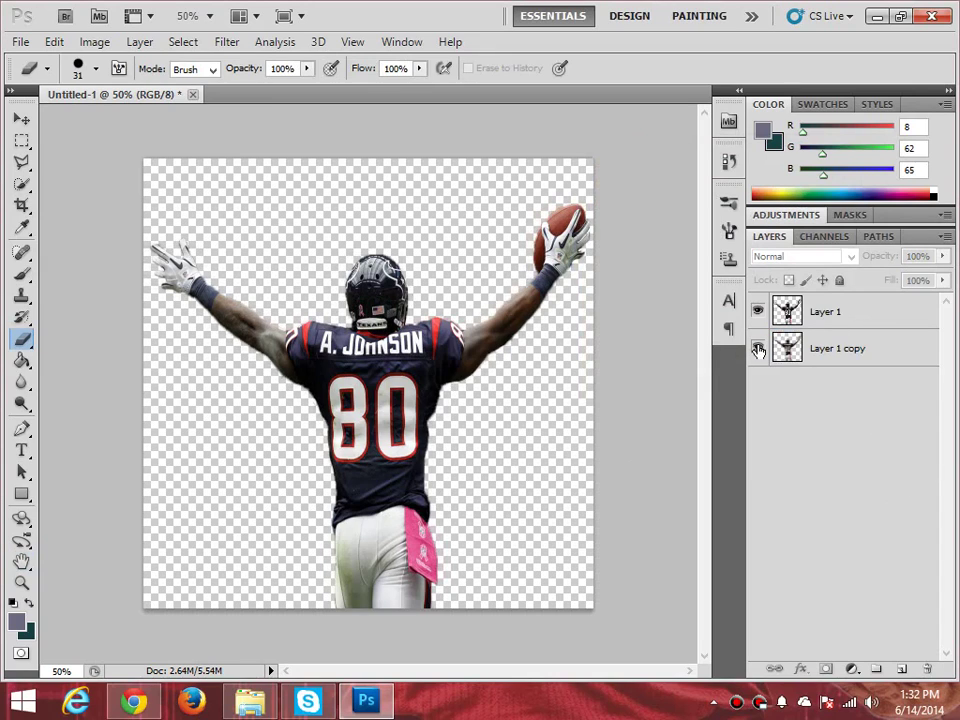
{"action": "left_click", "coordinate": [758, 350]}
{"action": "left_click", "coordinate": [758, 352]}
{"action": "left_click", "coordinate": [758, 352]}
{"action": "left_click", "coordinate": [757, 355]}
{"action": "left_click", "coordinate": [758, 355]}
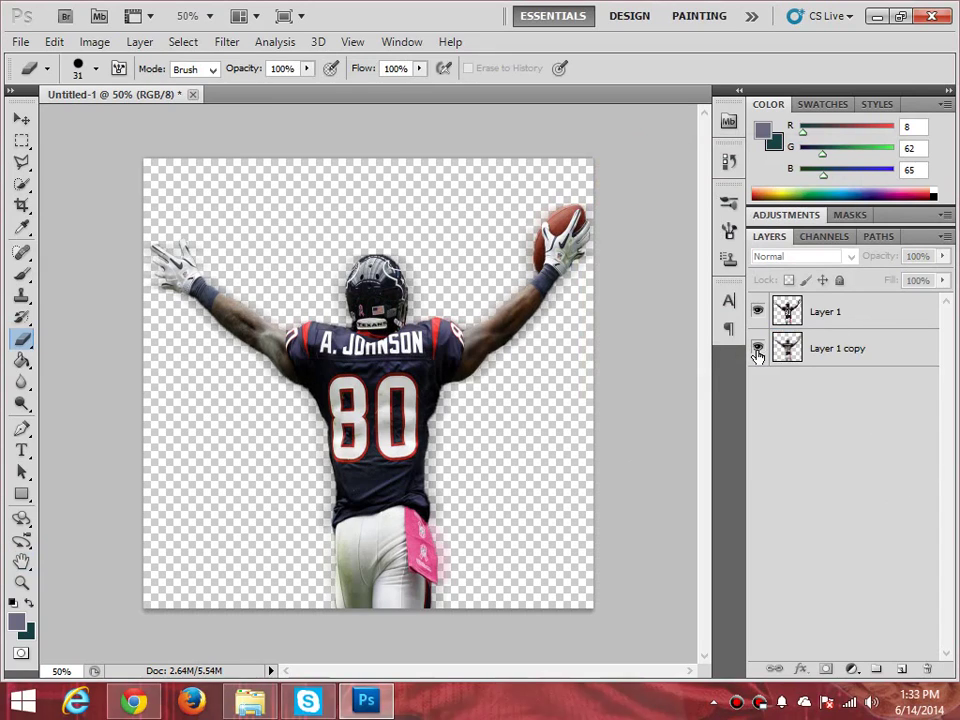
{"action": "left_click", "coordinate": [759, 352]}
{"action": "left_click", "coordinate": [761, 348]}
Open Layer 1 in Topaz Detail 3 and set Small Details 0.38, Small Boost 0.24, Medium 0.15, Medium Boost 0.21 and Large 0.12.
{"action": "left_click", "coordinate": [847, 310]}
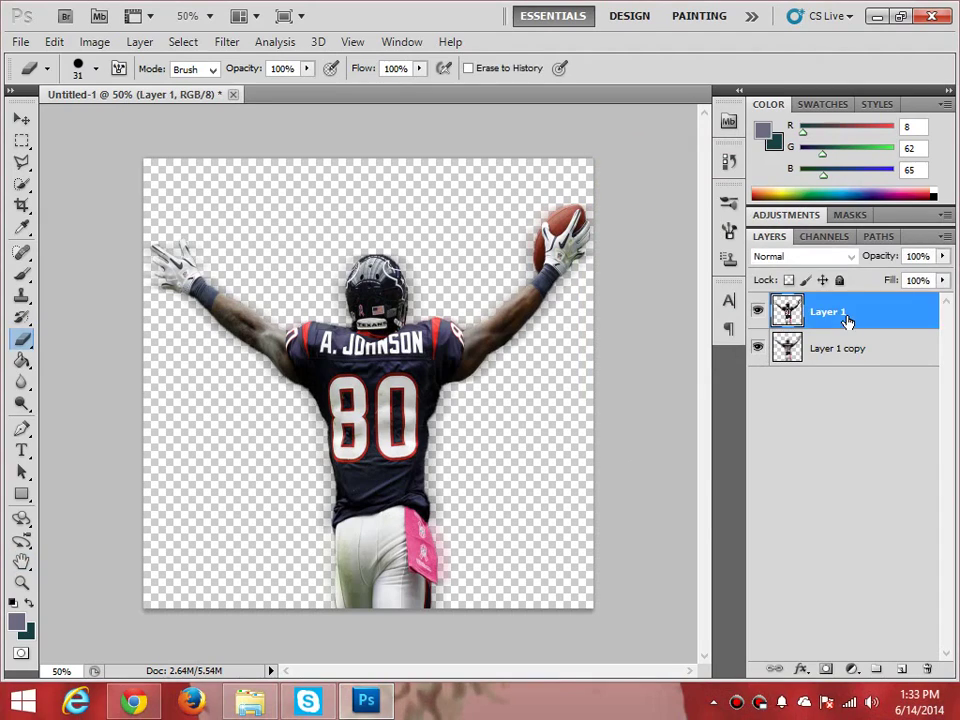
{"action": "left_click", "coordinate": [227, 42]}
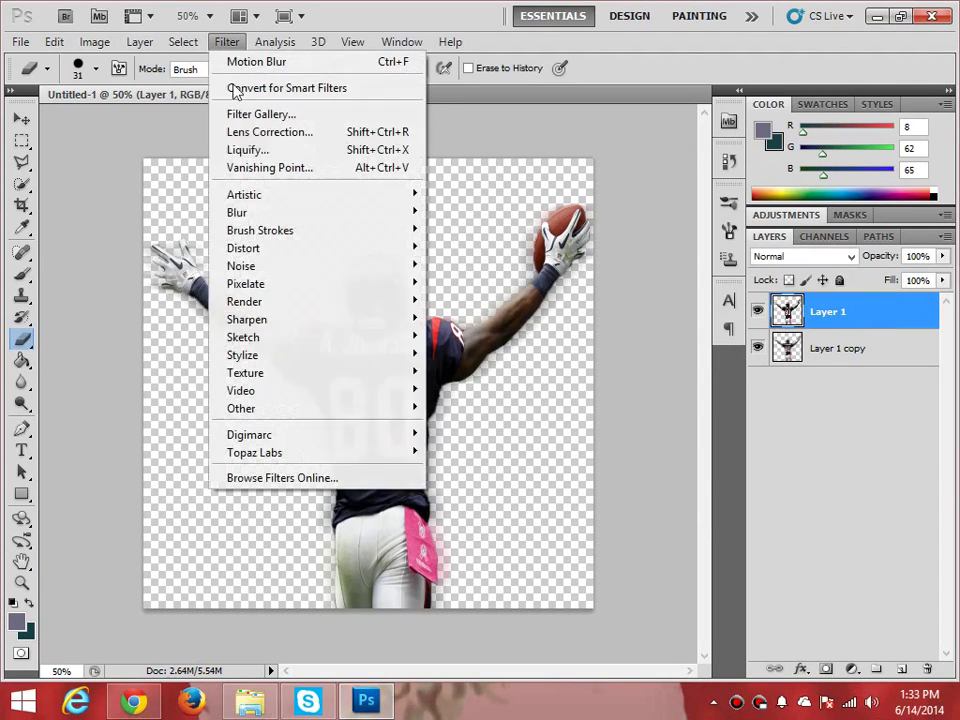
{"action": "mouse_move", "coordinate": [270, 452]}
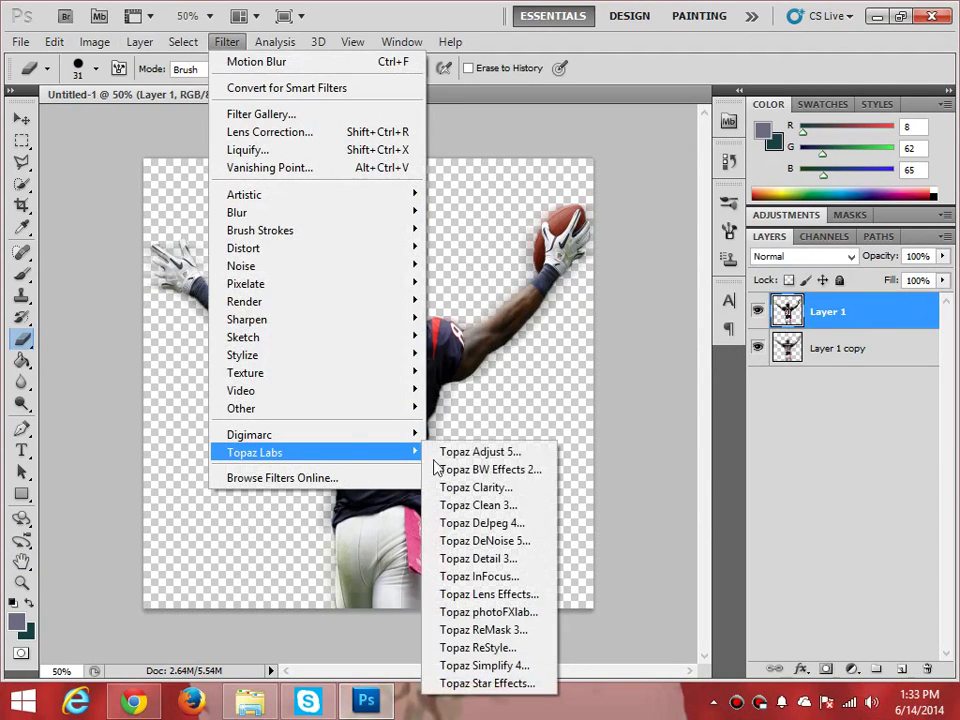
{"action": "left_click", "coordinate": [480, 558]}
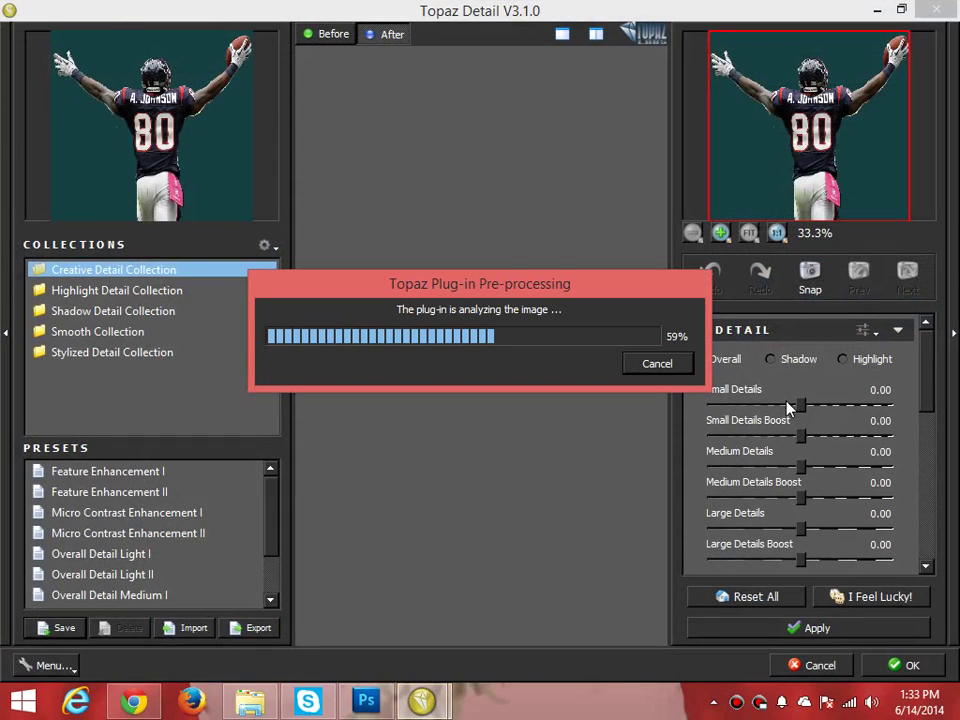
{"action": "left_click_drag", "start_coordinate": [800, 405], "coordinate": [822, 437]}
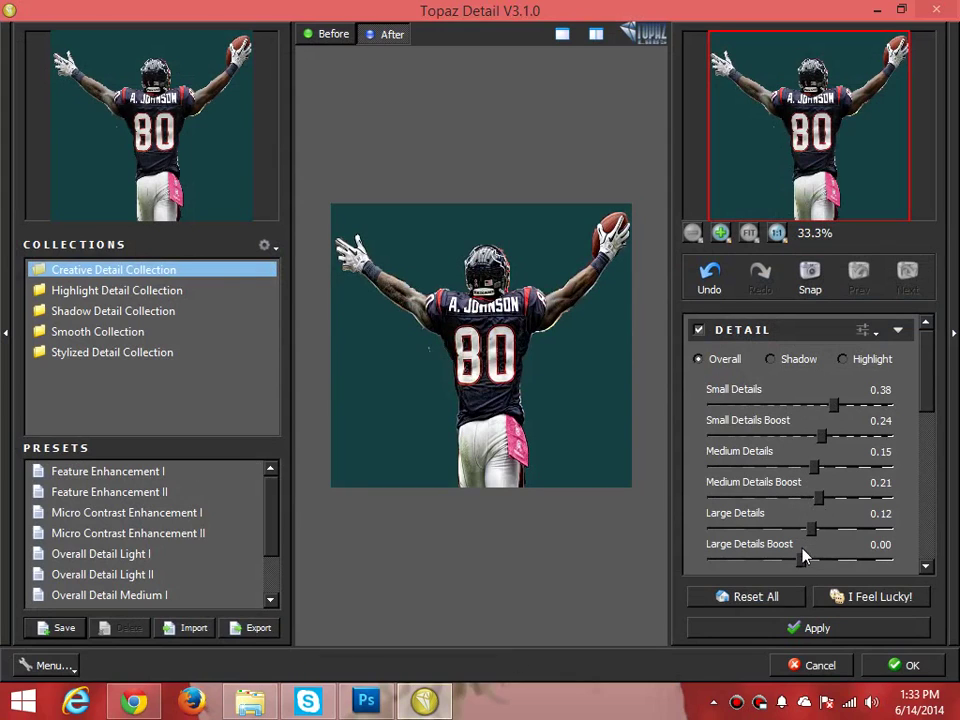
Set the Topaz Detail tone to Highlights 0.34, Shadows 0.11 and Whites 0.20, fine-tune Blacks and Contrast, and apply the filter.
{"action": "left_click_drag", "start_coordinate": [922, 398], "coordinate": [923, 489]}
{"action": "left_click_drag", "start_coordinate": [800, 426], "coordinate": [810, 455]}
{"action": "left_click", "coordinate": [804, 484]}
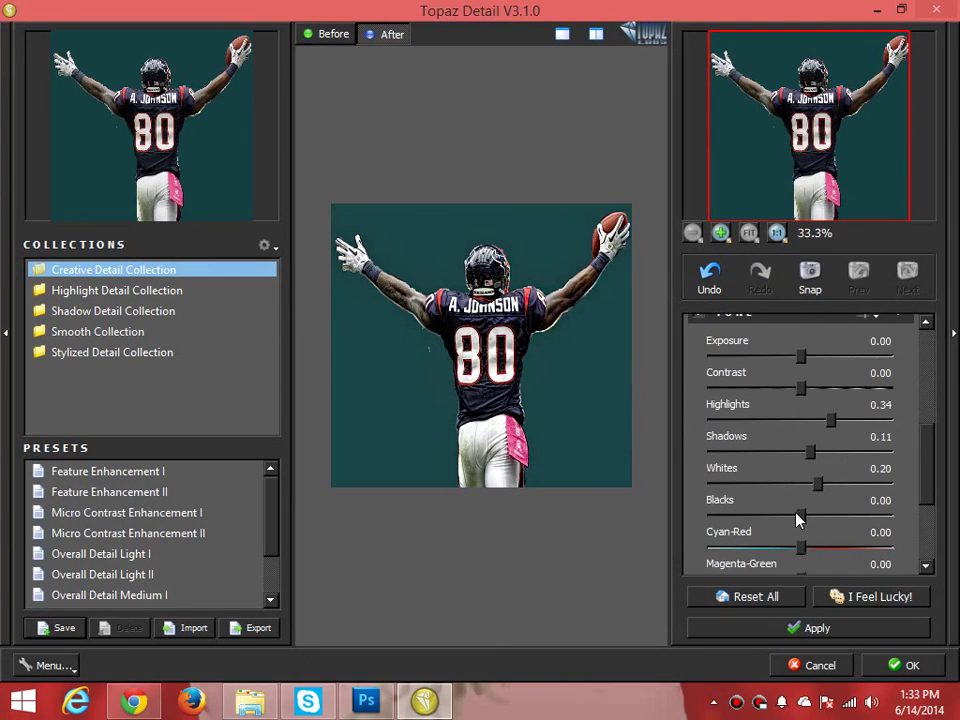
{"action": "left_click_drag", "start_coordinate": [799, 514], "coordinate": [805, 514]}
{"action": "mouse_move", "coordinate": [800, 375]}
{"action": "left_mouse_down"}
{"action": "mouse_move", "coordinate": [817, 364]}
{"action": "mouse_move", "coordinate": [799, 369]}
{"action": "mouse_move", "coordinate": [795, 392]}
{"action": "left_mouse_up"}
{"action": "left_click", "coordinate": [889, 668]}
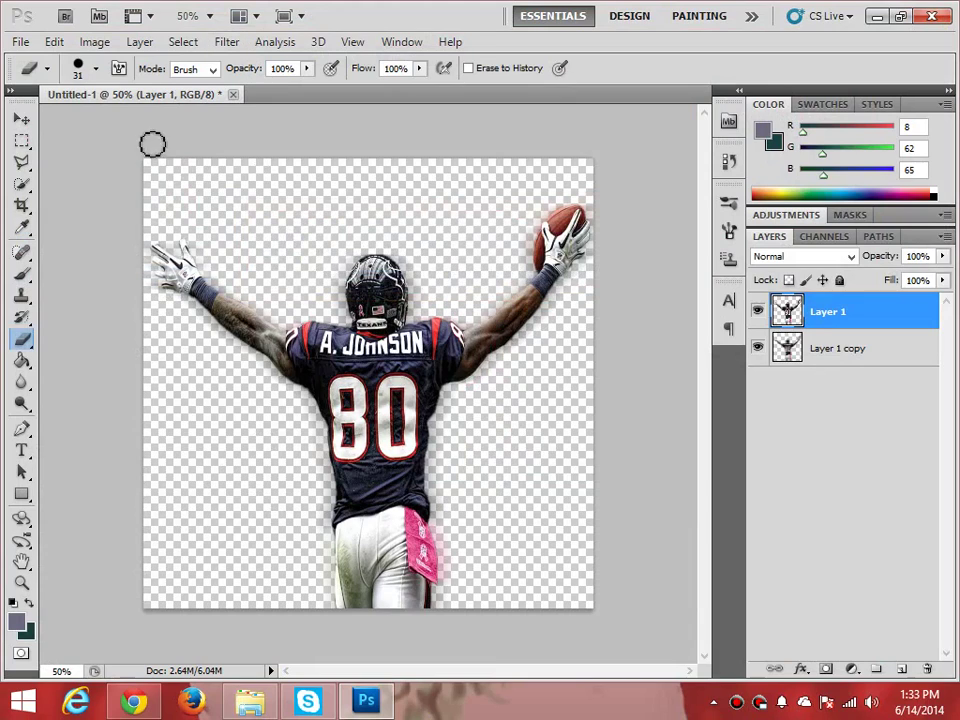
Hide Layer 1 copy and apply the Dynamic Pop II preset from Topaz Adjust 5's HDR Collection to Layer 1.
{"action": "left_click", "coordinate": [759, 349]}
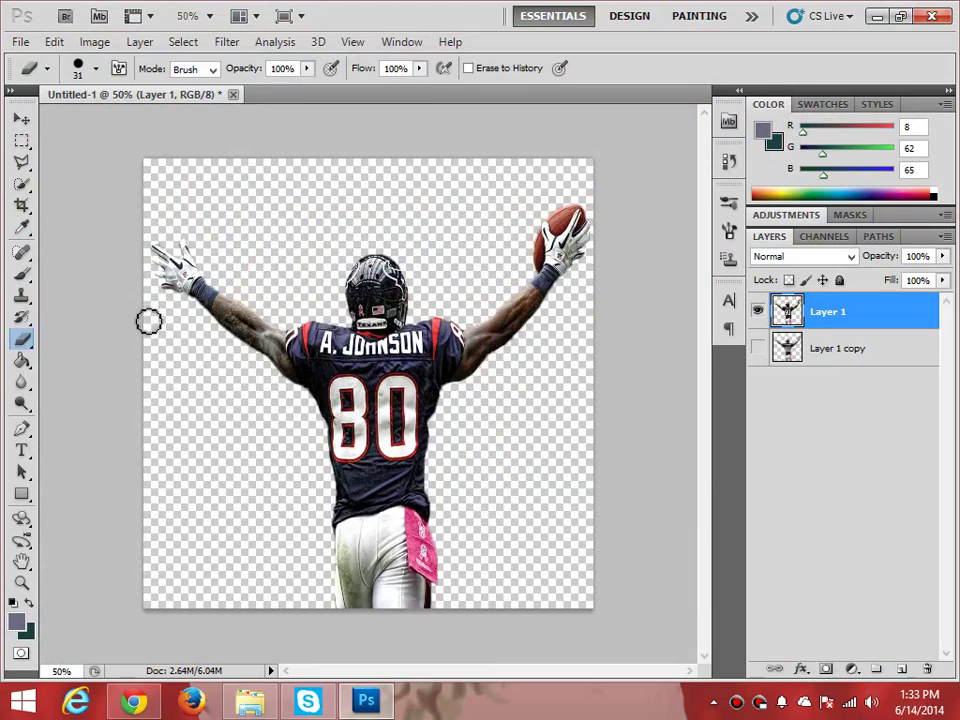
{"action": "left_click", "coordinate": [227, 42]}
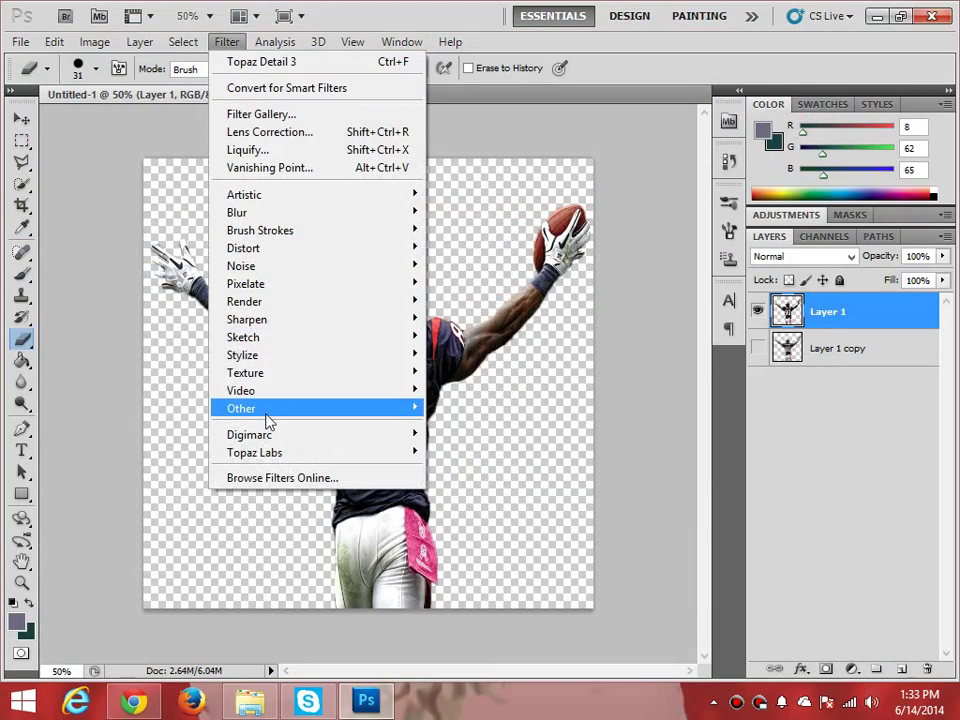
{"action": "mouse_move", "coordinate": [274, 452]}
{"action": "left_click", "coordinate": [452, 452]}
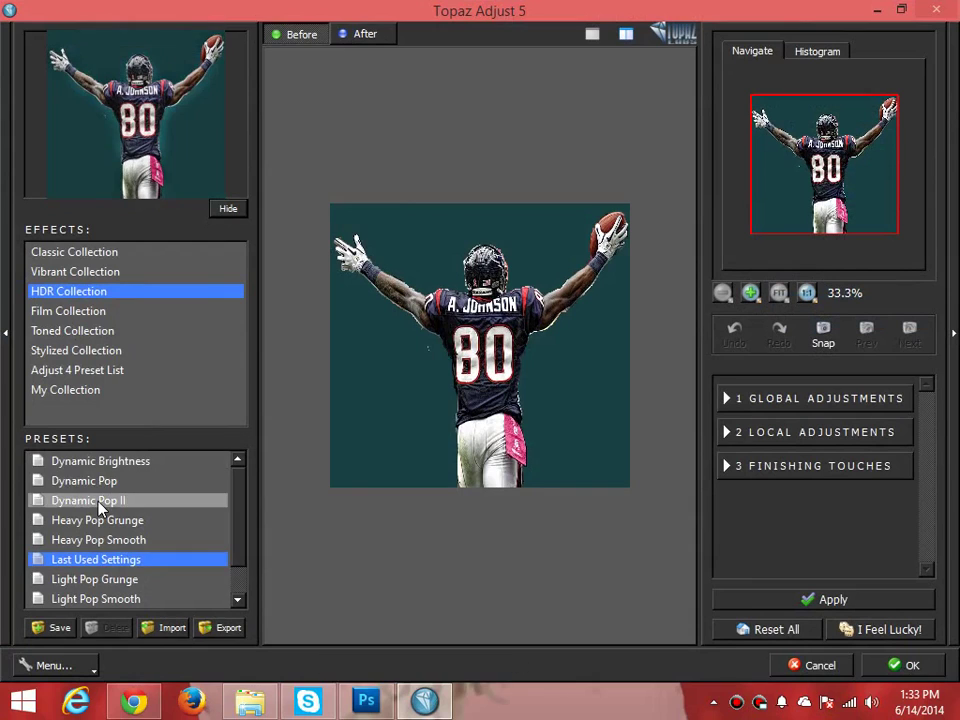
{"action": "left_click", "coordinate": [100, 502]}
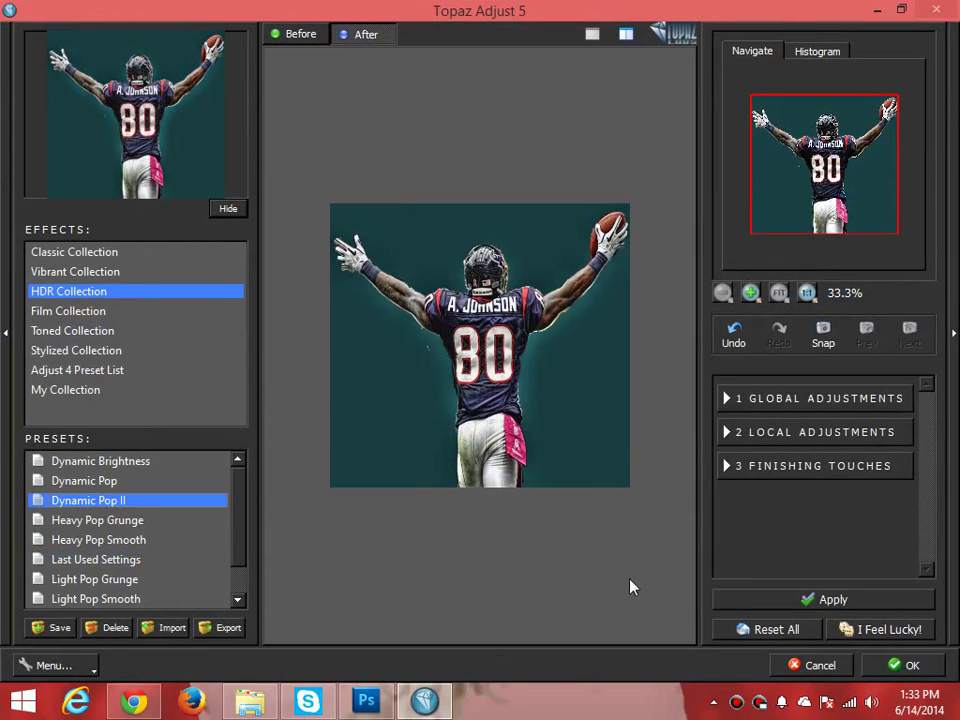
{"action": "left_click", "coordinate": [872, 662]}
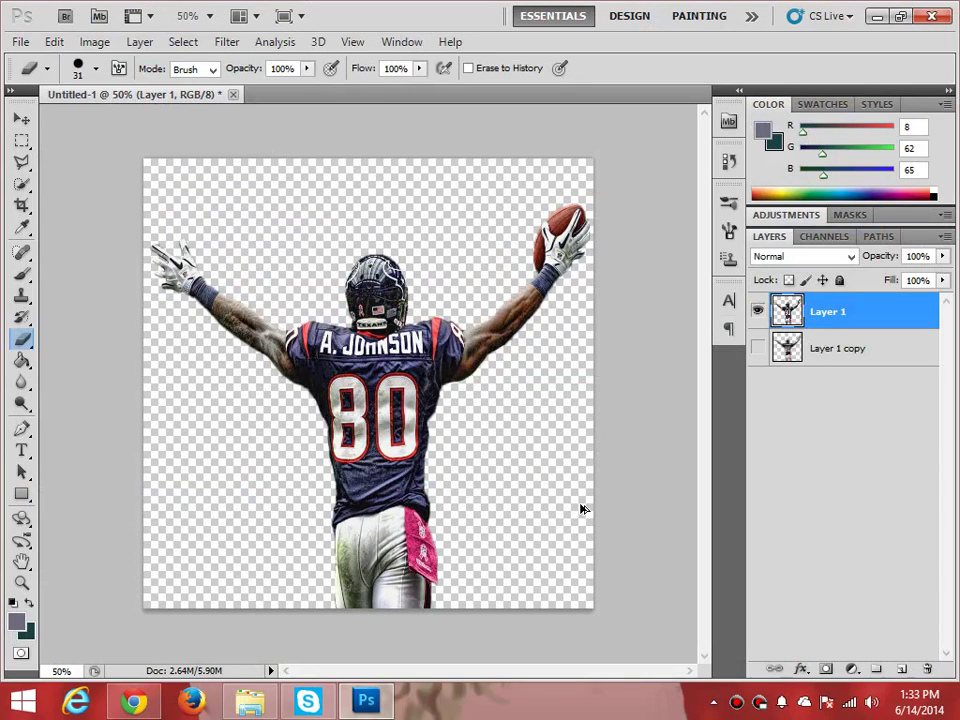
Compare the player before and after the Topaz effects, ending on the filtered version with no layer selected.
{"action": "key", "text": "alt+bracketleft"}
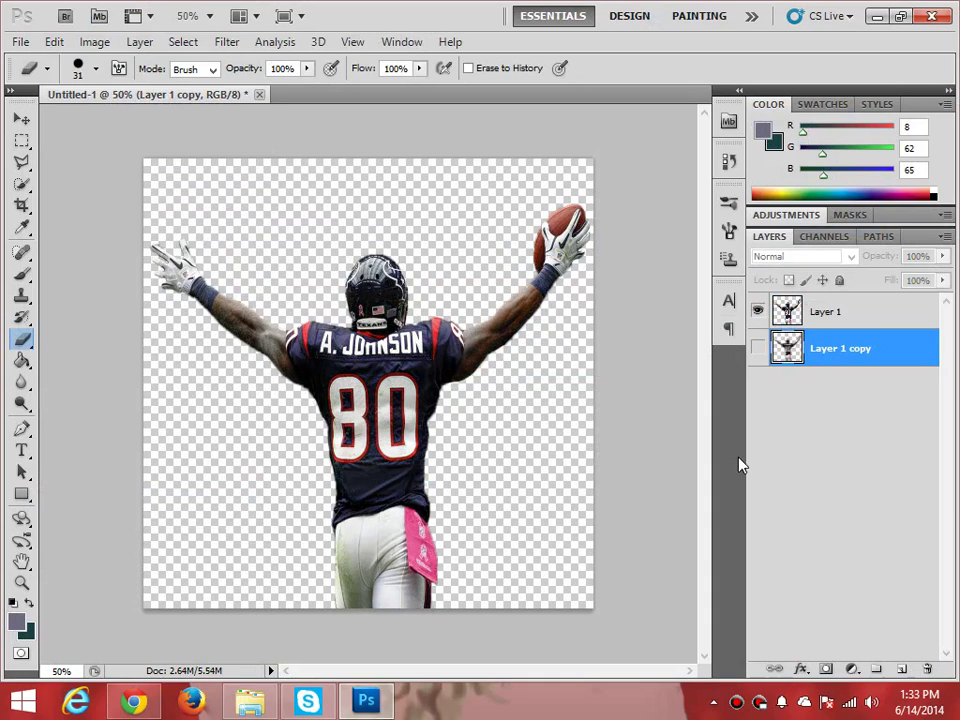
{"action": "key", "text": "alt+bracketright"}
{"action": "key", "text": "alt+bracketleft"}
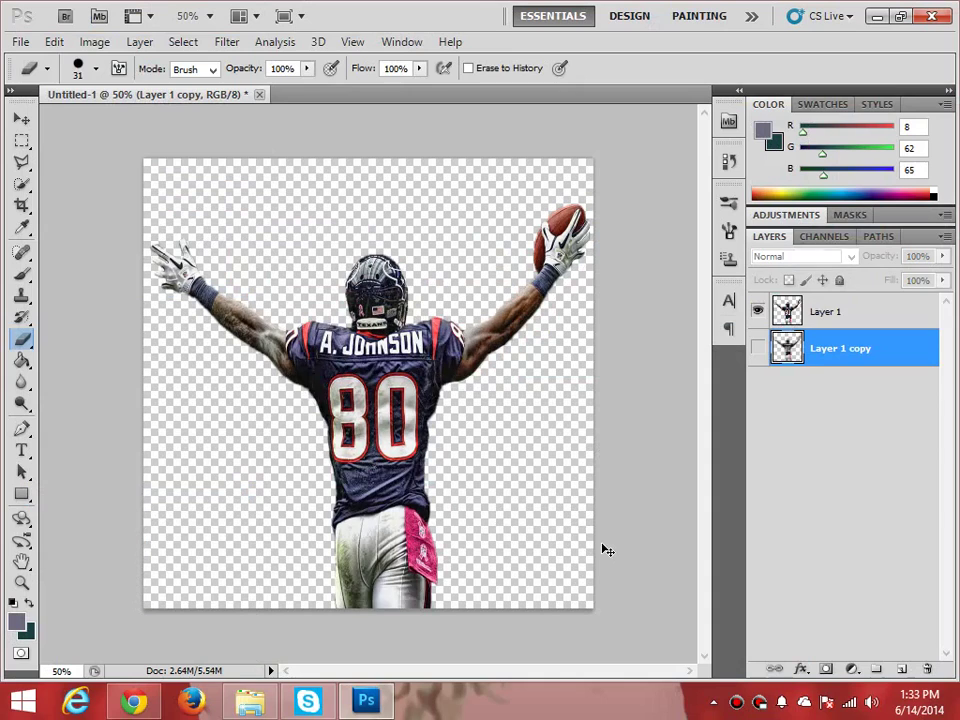
{"action": "key", "text": "alt+bracketright"}
{"action": "key", "text": "alt+bracketleft"}
{"action": "key", "text": "alt+bracketright"}
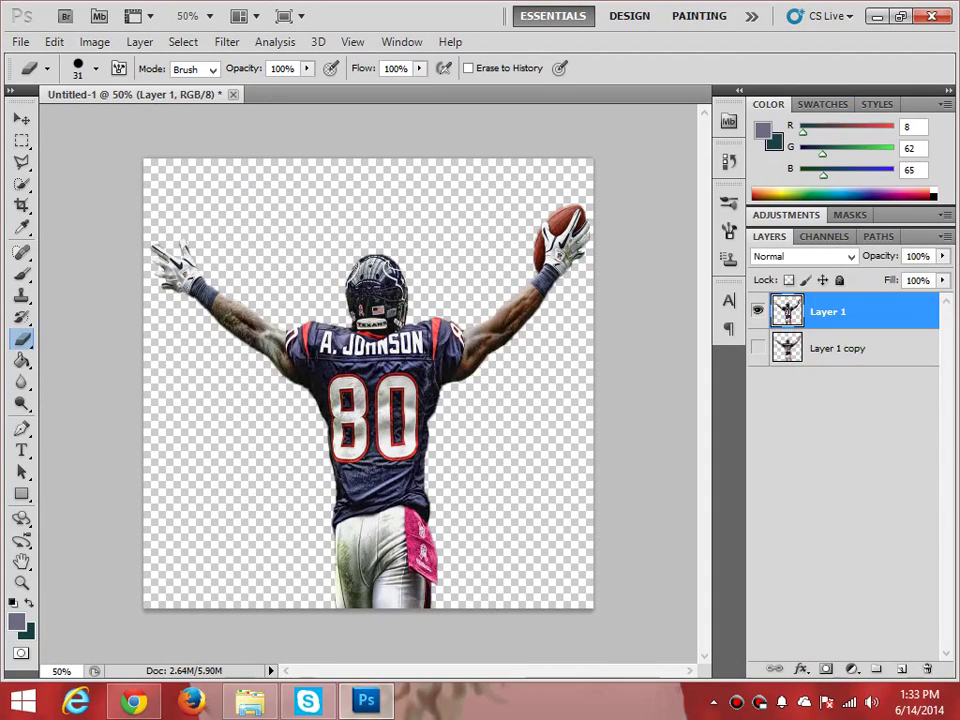
{"action": "left_click", "coordinate": [860, 397]}
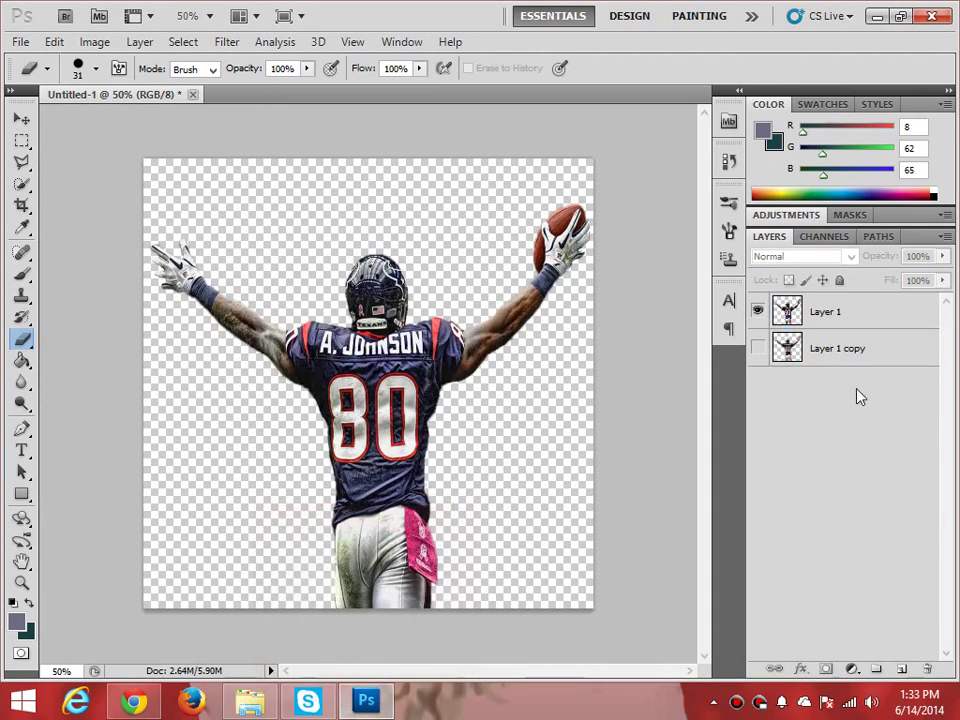
Show Layer 1 copy, place the Blue Background 1 image and stretch it to cover the whole canvas.
{"action": "left_click", "coordinate": [757, 348]}
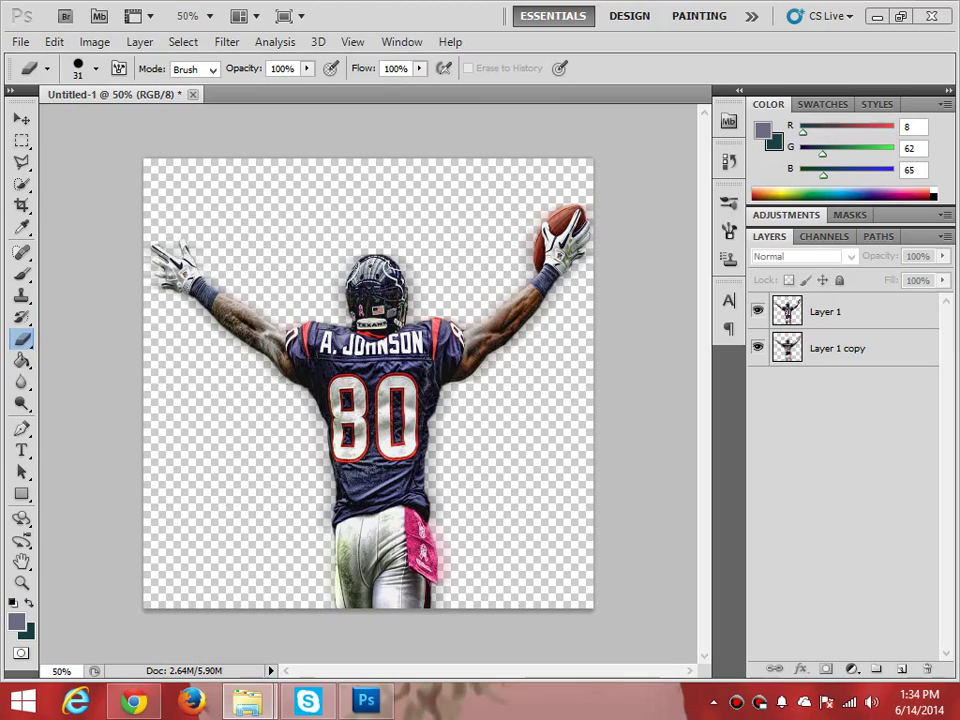
{"action": "left_click_drag", "start_coordinate": [247, 700], "coordinate": [525, 414]}
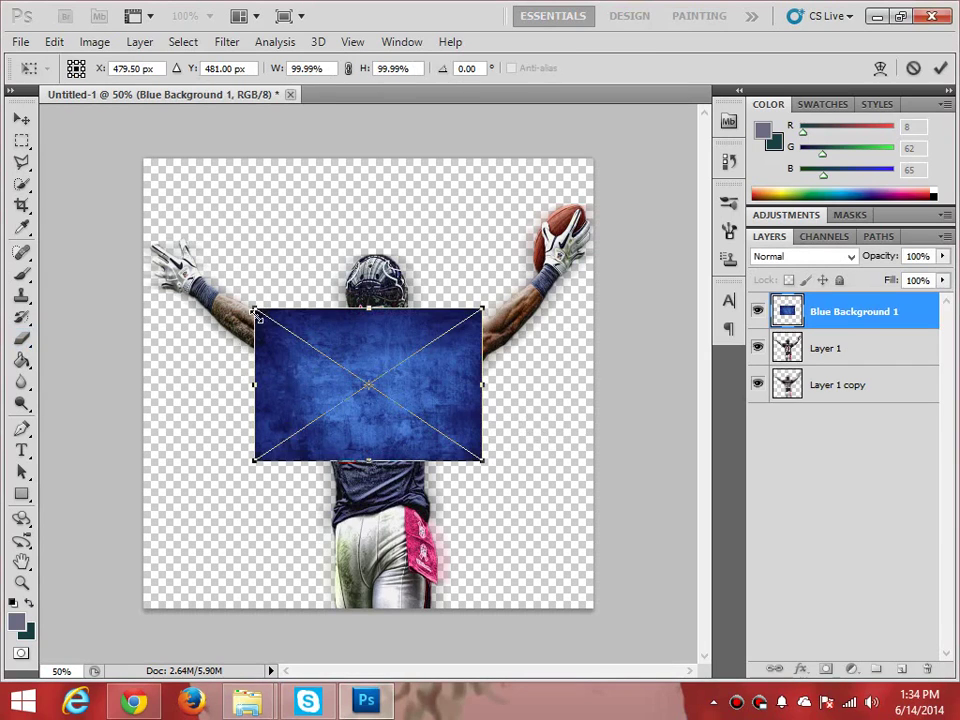
{"action": "left_click_drag", "start_coordinate": [256, 313], "coordinate": [145, 160]}
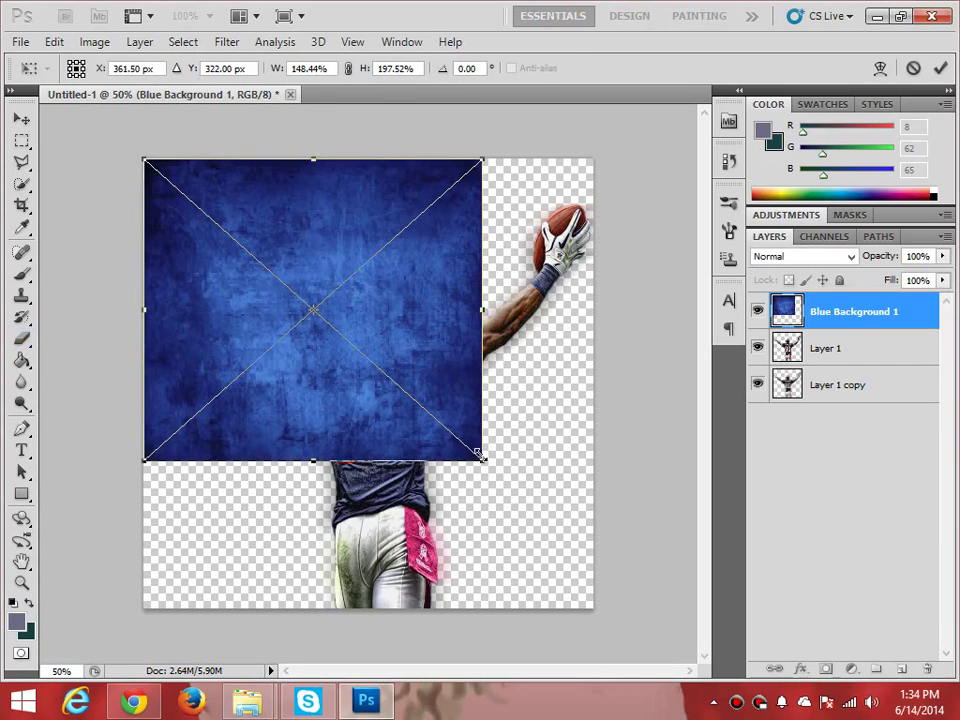
{"action": "left_click_drag", "start_coordinate": [480, 455], "coordinate": [595, 610]}
{"action": "key", "text": "Return"}
{"action": "key", "text": "e"}
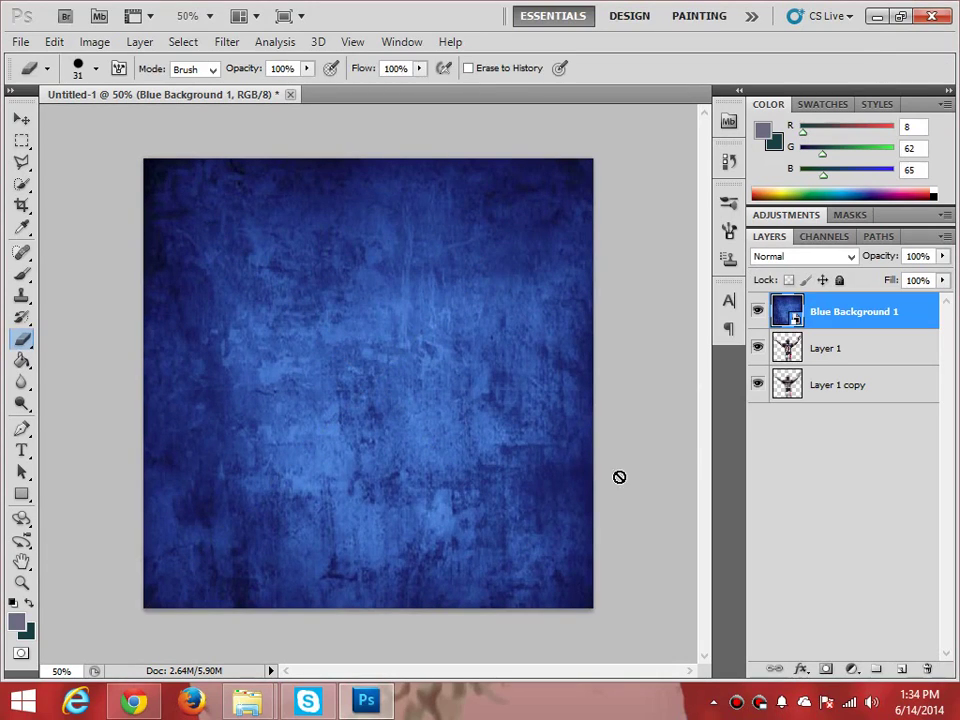
Move the Blue Background 1 layer beneath both player layers and rasterize it.
{"action": "left_click_drag", "start_coordinate": [823, 315], "coordinate": [816, 399]}
{"action": "right_click", "coordinate": [799, 406]}
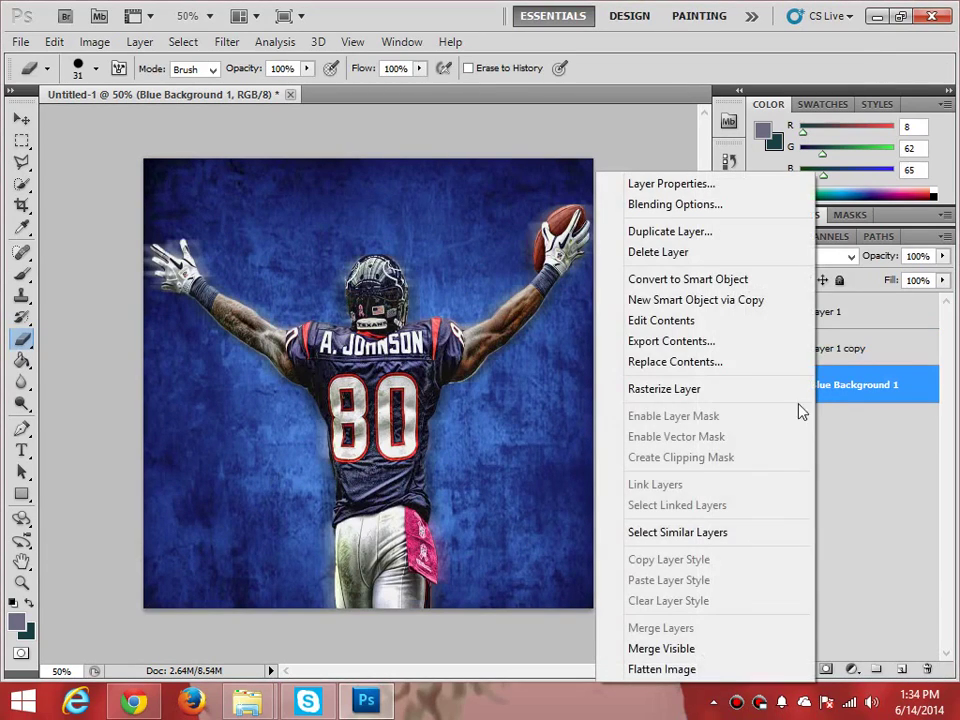
{"action": "left_click", "coordinate": [765, 389]}
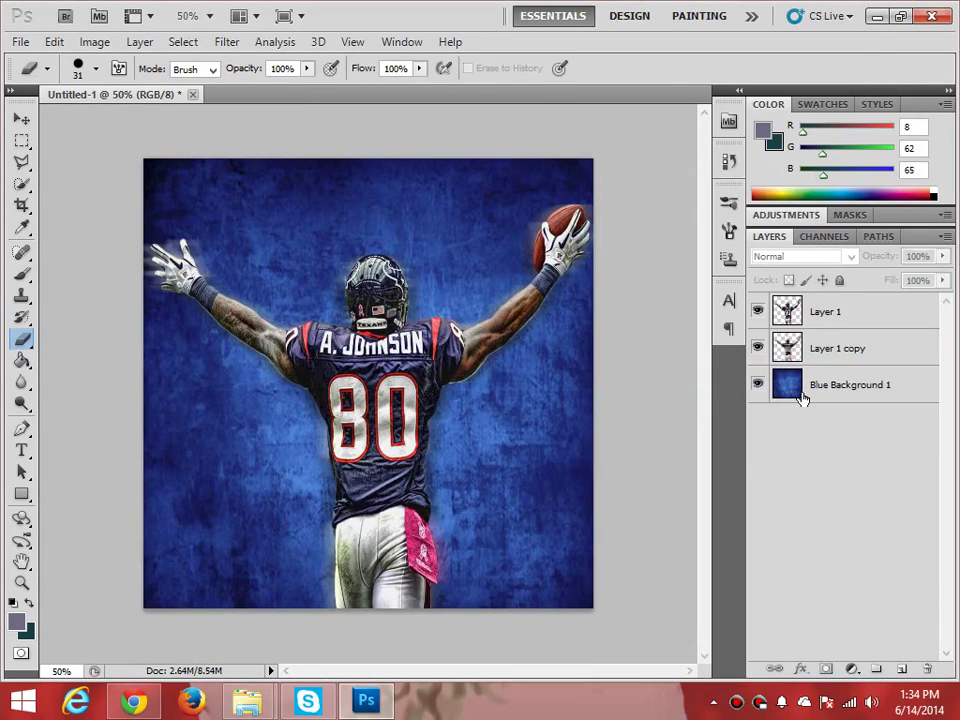
Apply Hue/Saturation to Blue Background 1 with Hue +2, Saturation -24 and a slightly reduced Lightness, and deselect the layer.
{"action": "left_click", "coordinate": [95, 42]}
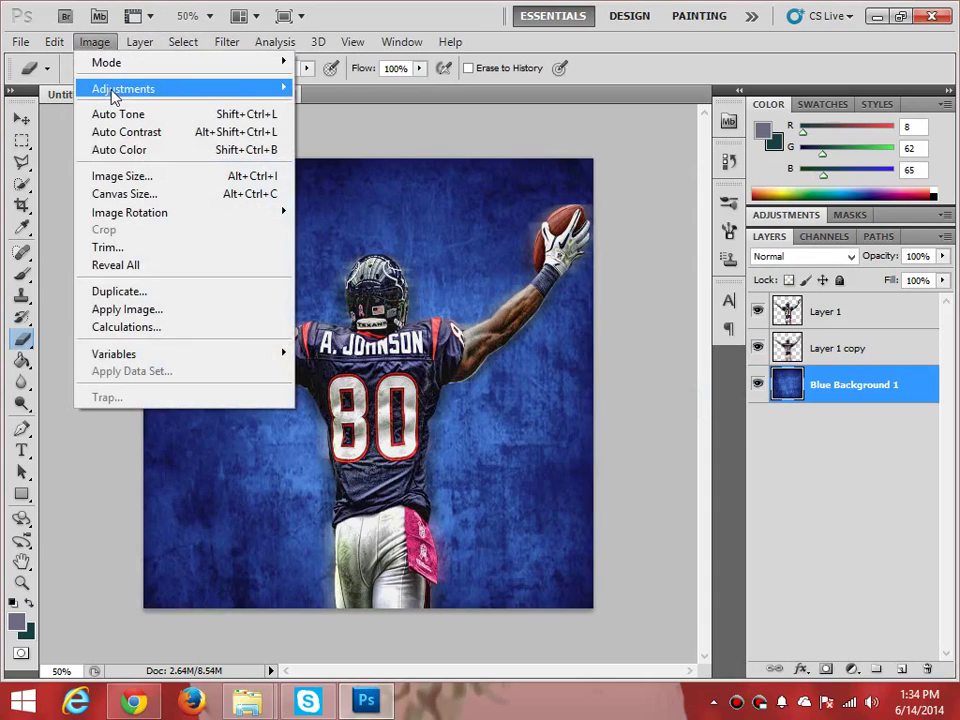
{"action": "mouse_move", "coordinate": [118, 90]}
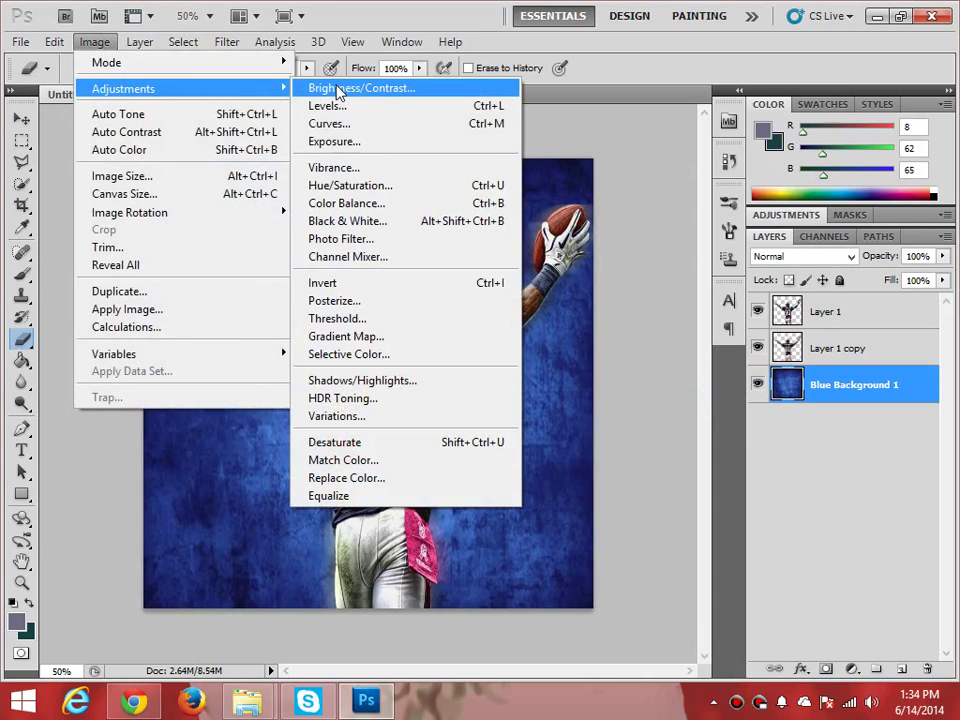
{"action": "left_click", "coordinate": [386, 185]}
{"action": "left_click_drag", "start_coordinate": [685, 118], "coordinate": [790, 117]}
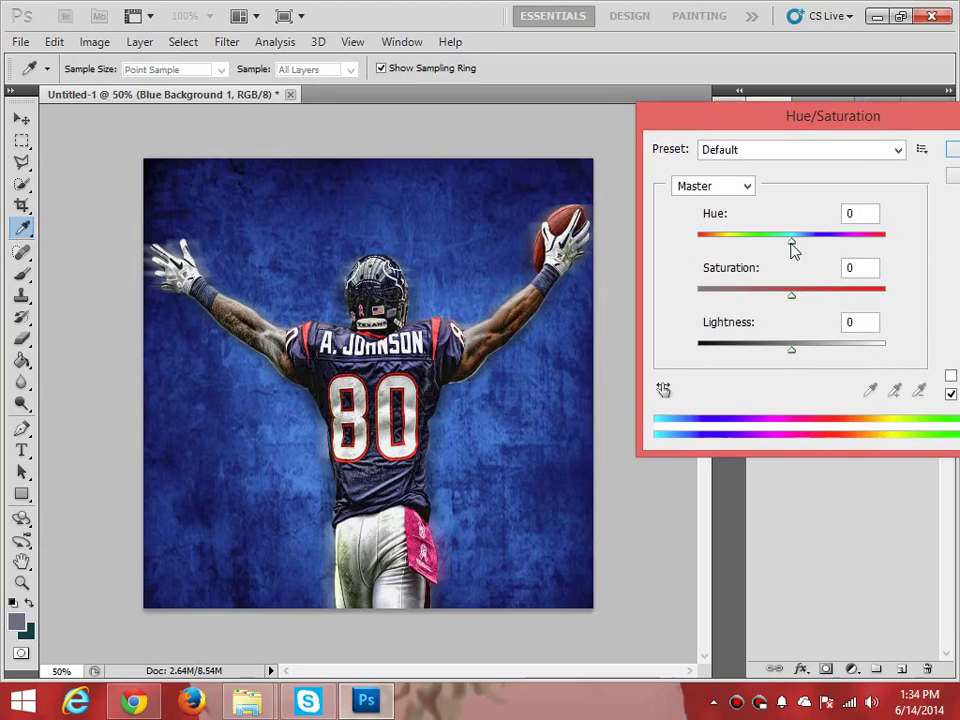
{"action": "mouse_move", "coordinate": [793, 249]}
{"action": "left_mouse_down"}
{"action": "mouse_move", "coordinate": [816, 244]}
{"action": "mouse_move", "coordinate": [782, 253]}
{"action": "mouse_move", "coordinate": [797, 249]}
{"action": "left_mouse_up"}
{"action": "left_click_drag", "start_coordinate": [793, 300], "coordinate": [759, 311]}
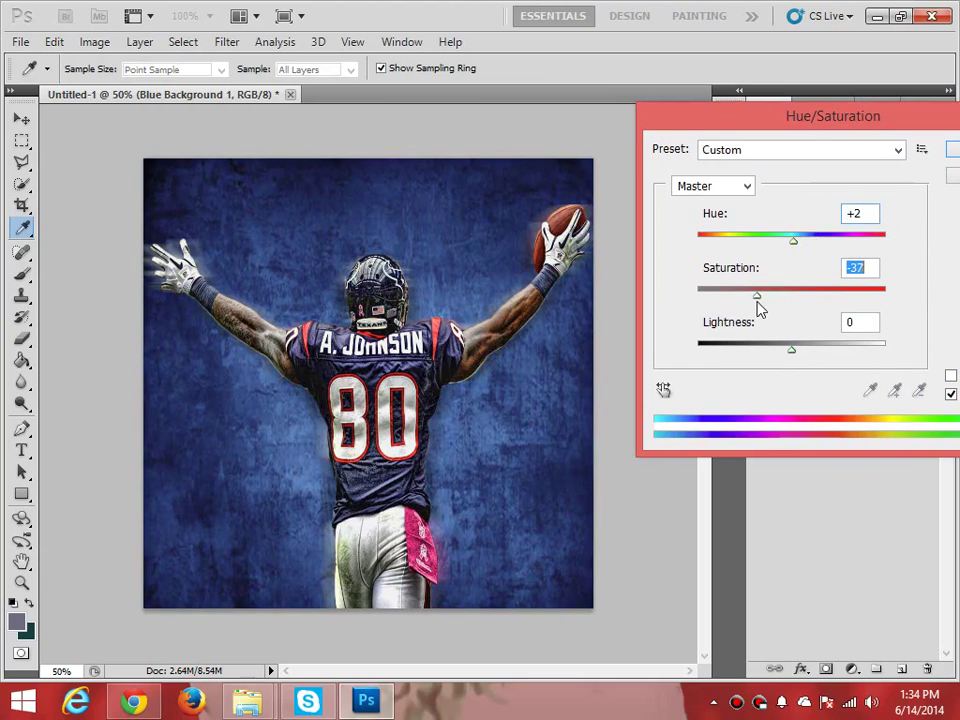
{"action": "left_click_drag", "start_coordinate": [790, 360], "coordinate": [777, 361]}
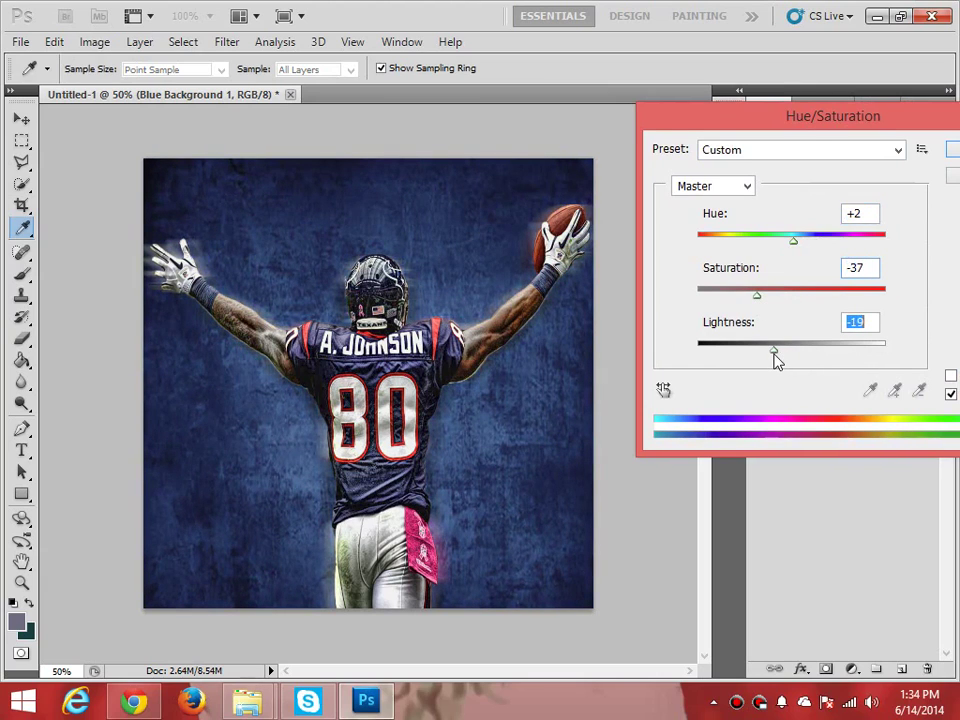
{"action": "mouse_move", "coordinate": [763, 295]}
{"action": "left_mouse_down"}
{"action": "mouse_move", "coordinate": [804, 294]}
{"action": "mouse_move", "coordinate": [768, 298]}
{"action": "left_mouse_up"}
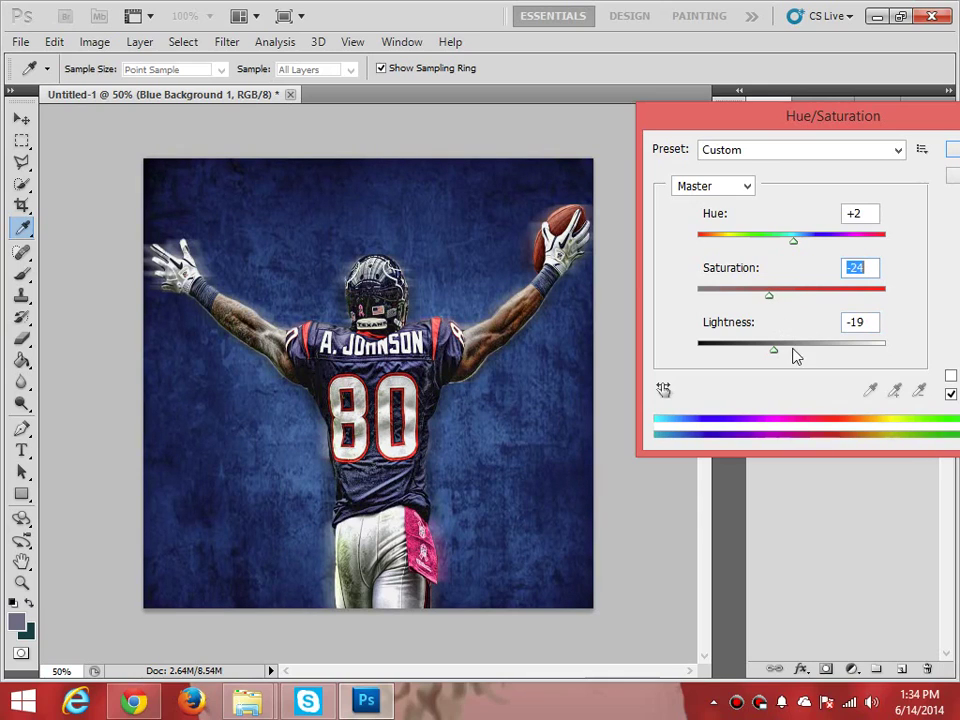
{"action": "left_click_drag", "start_coordinate": [776, 349], "coordinate": [780, 350]}
{"action": "left_click", "coordinate": [953, 152]}
{"action": "key", "text": "e"}
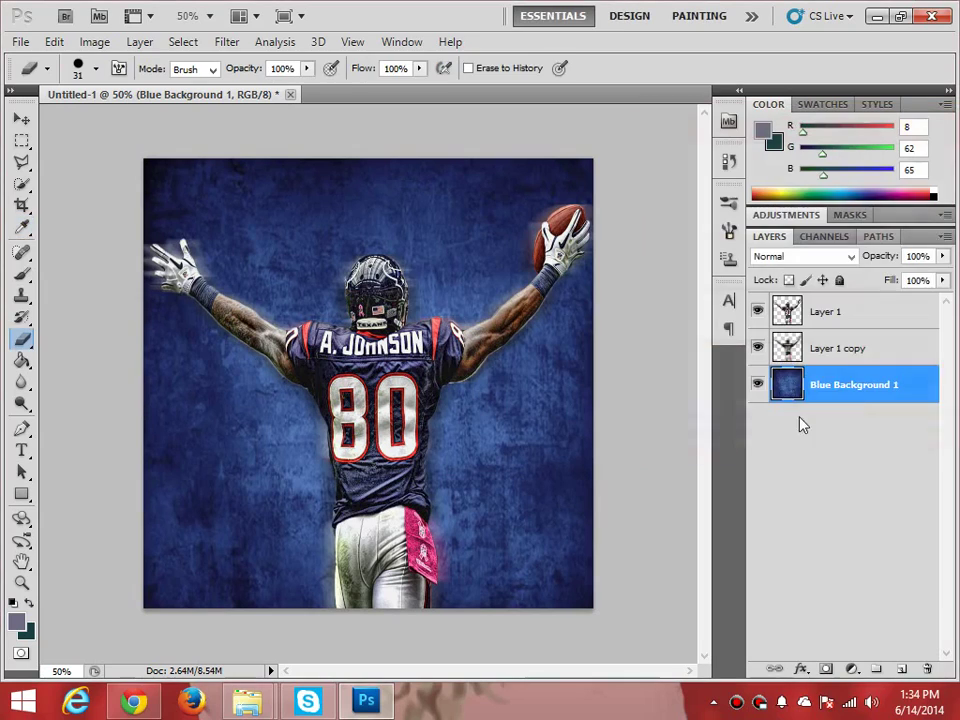
{"action": "left_click", "coordinate": [867, 510]}
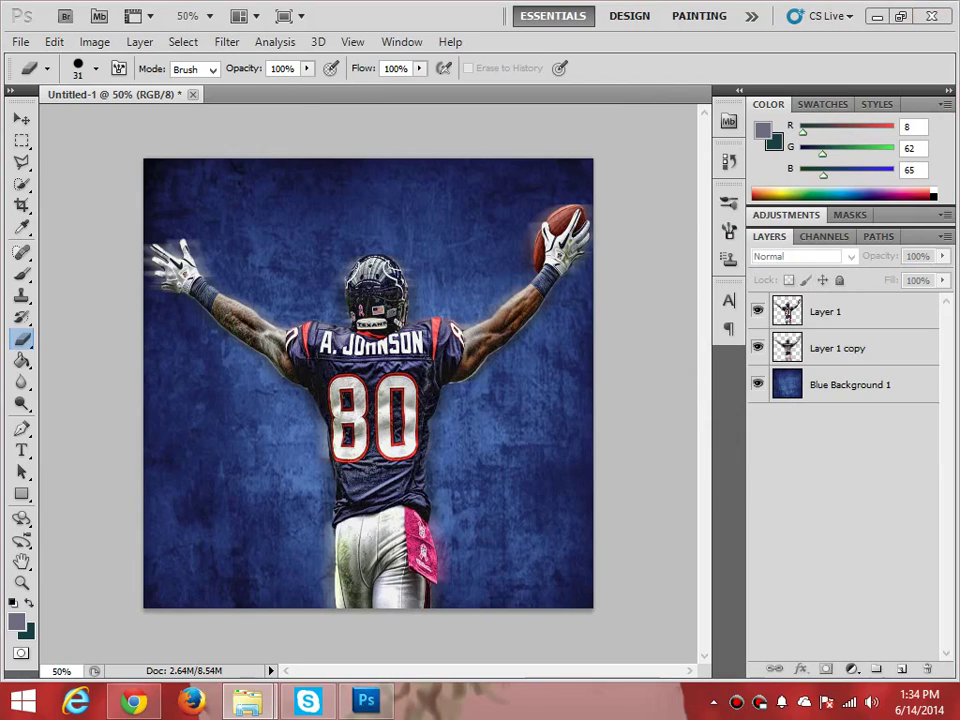
{"action": "left_click_drag", "start_coordinate": [296, 388], "coordinate": [330, 377]}
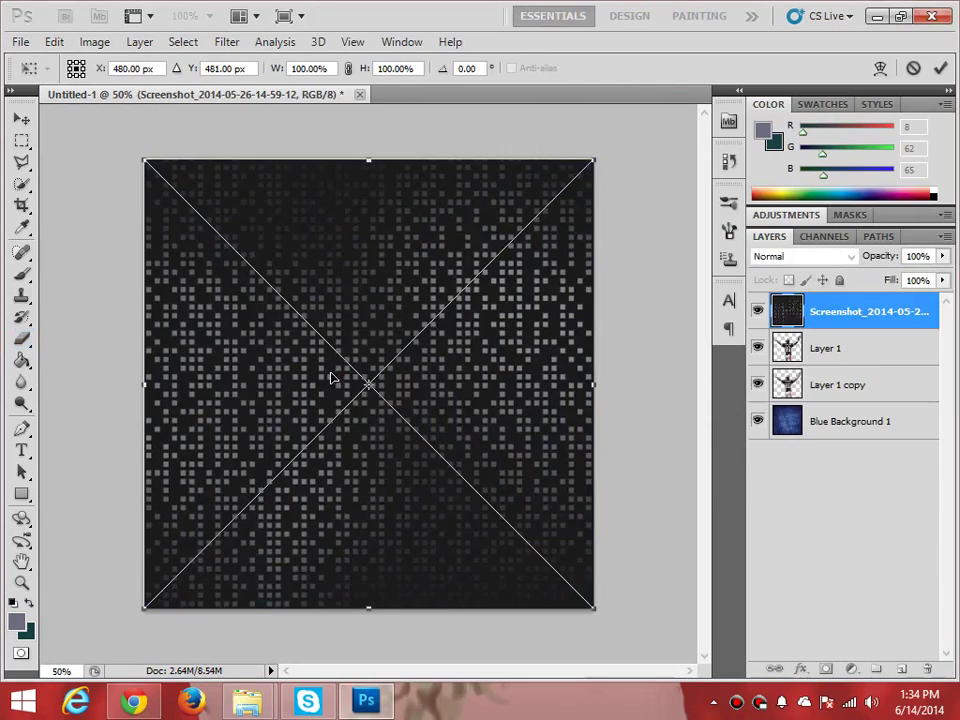
{"action": "key", "text": "Return"}
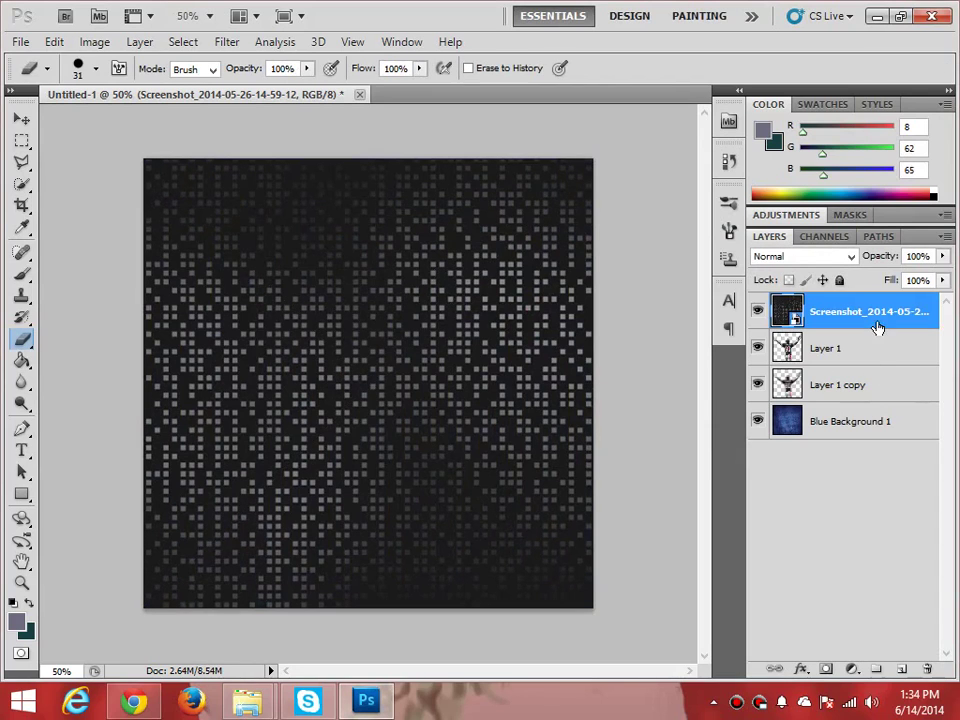
{"action": "left_click_drag", "start_coordinate": [876, 324], "coordinate": [866, 402]}
Try the Screen and Overlay blend modes on the dotted texture layer and settle on Color Dodge.
{"action": "left_click", "coordinate": [828, 257]}
{"action": "left_click", "coordinate": [795, 159]}
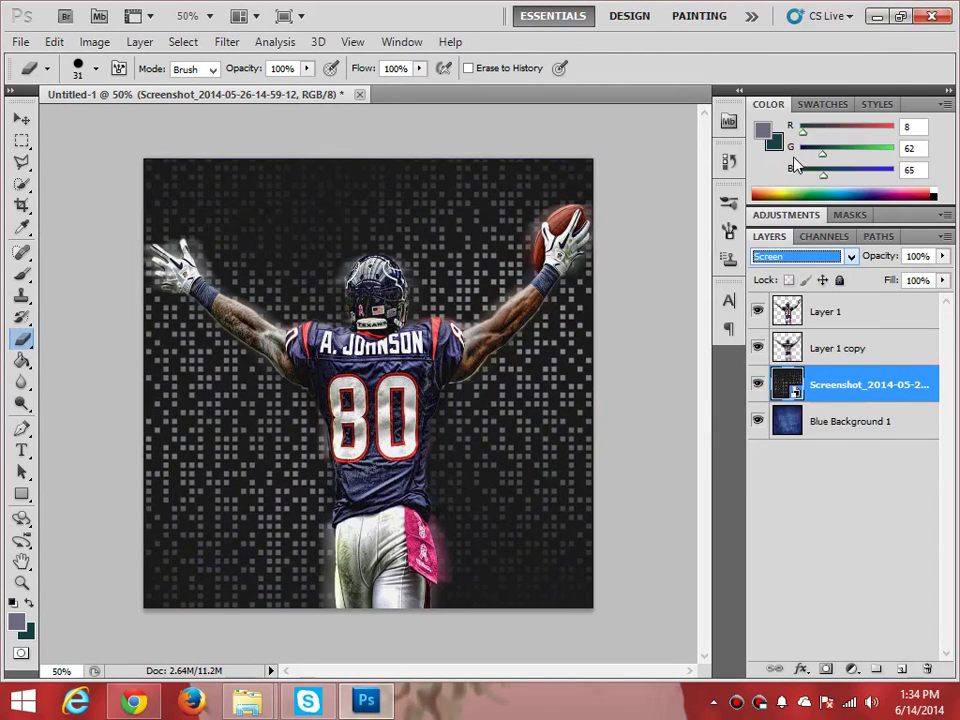
{"action": "left_click", "coordinate": [815, 260]}
{"action": "left_click", "coordinate": [810, 230]}
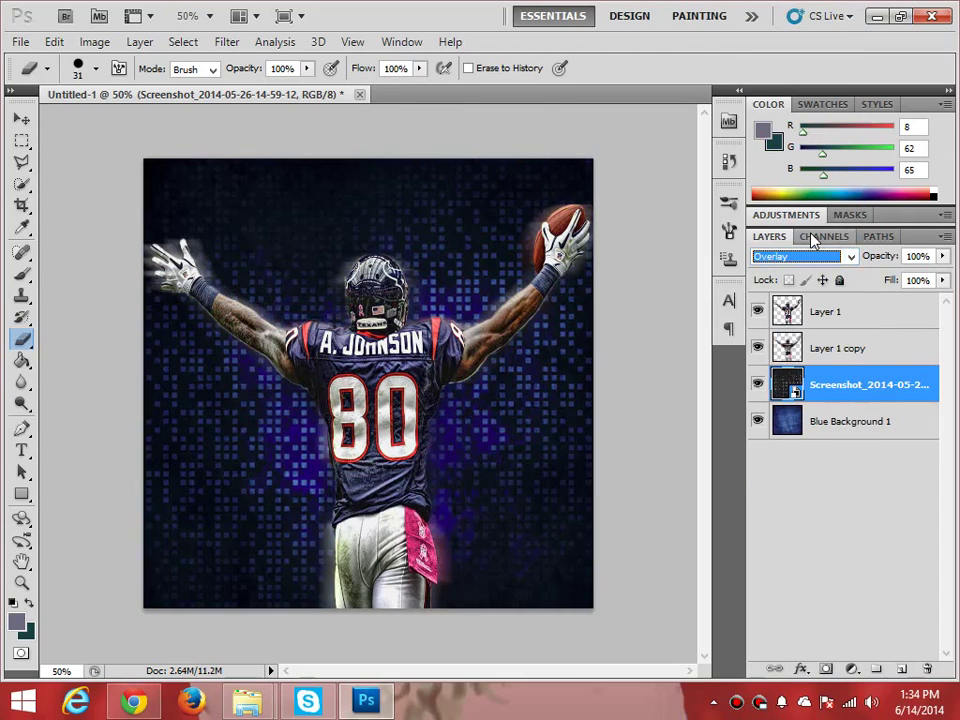
{"action": "left_click", "coordinate": [800, 258]}
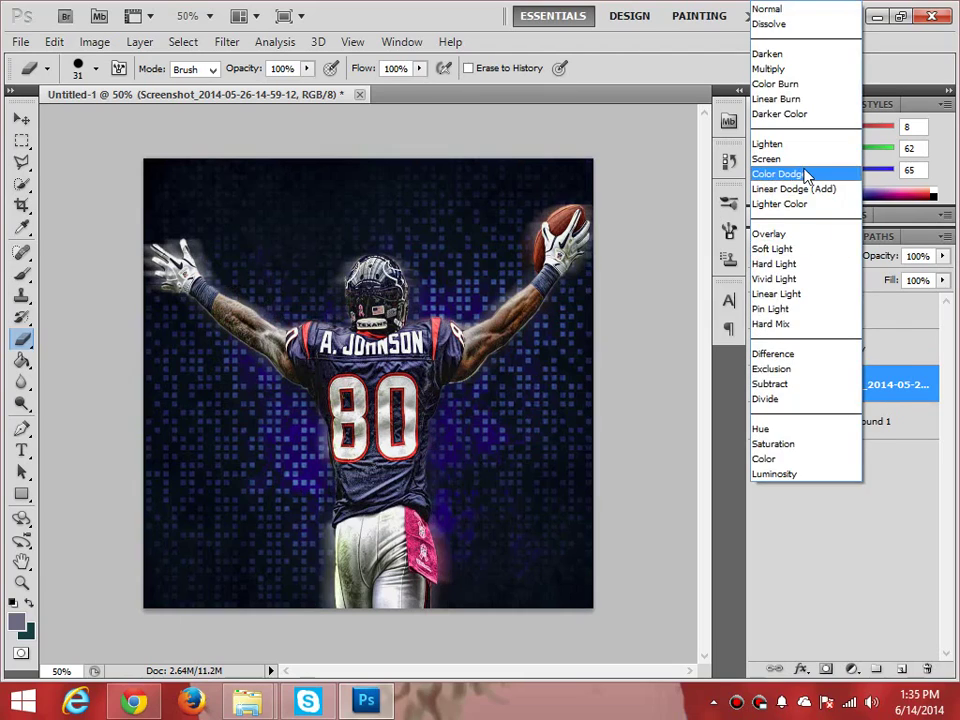
{"action": "left_click", "coordinate": [805, 174]}
{"action": "left_click", "coordinate": [857, 536]}
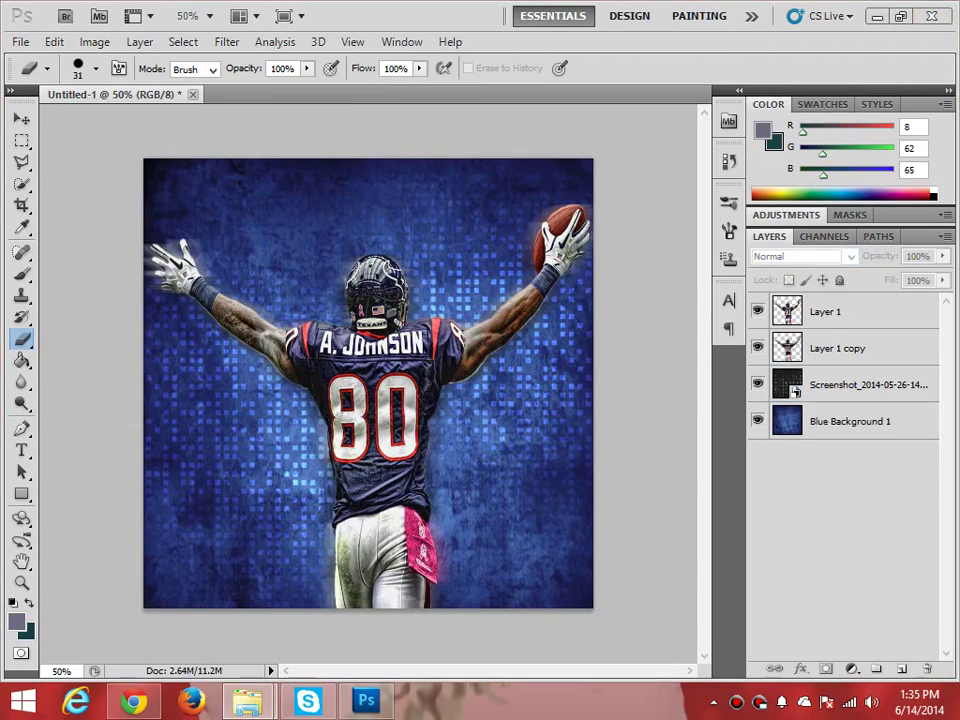
{"action": "left_click_drag", "start_coordinate": [837, 440], "coordinate": [514, 461]}
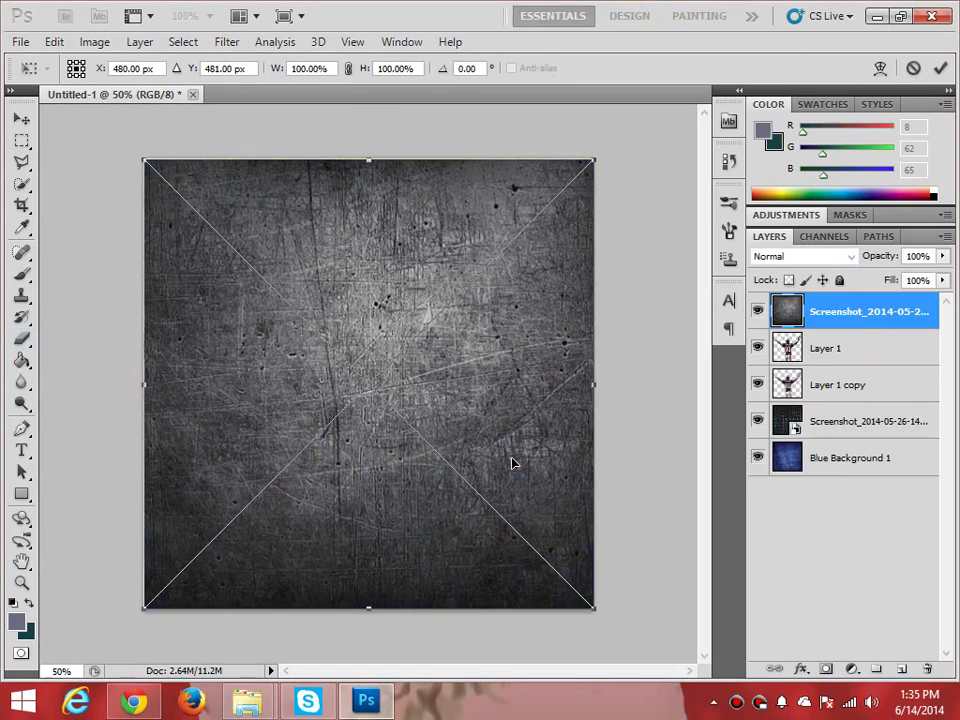
{"action": "key", "text": "Return"}
{"action": "left_click_drag", "start_coordinate": [891, 331], "coordinate": [855, 438]}
Try Screen blending on the scratched metal texture, settle on Overlay, and deselect the layer.
{"action": "left_click", "coordinate": [816, 258]}
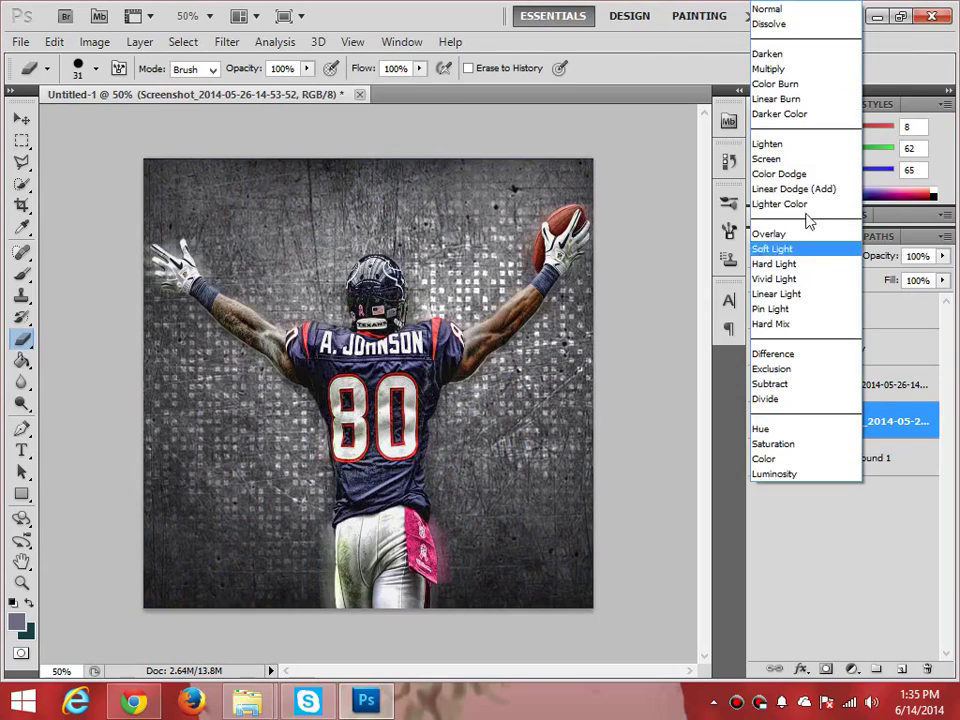
{"action": "left_click", "coordinate": [786, 161]}
{"action": "left_click", "coordinate": [814, 256]}
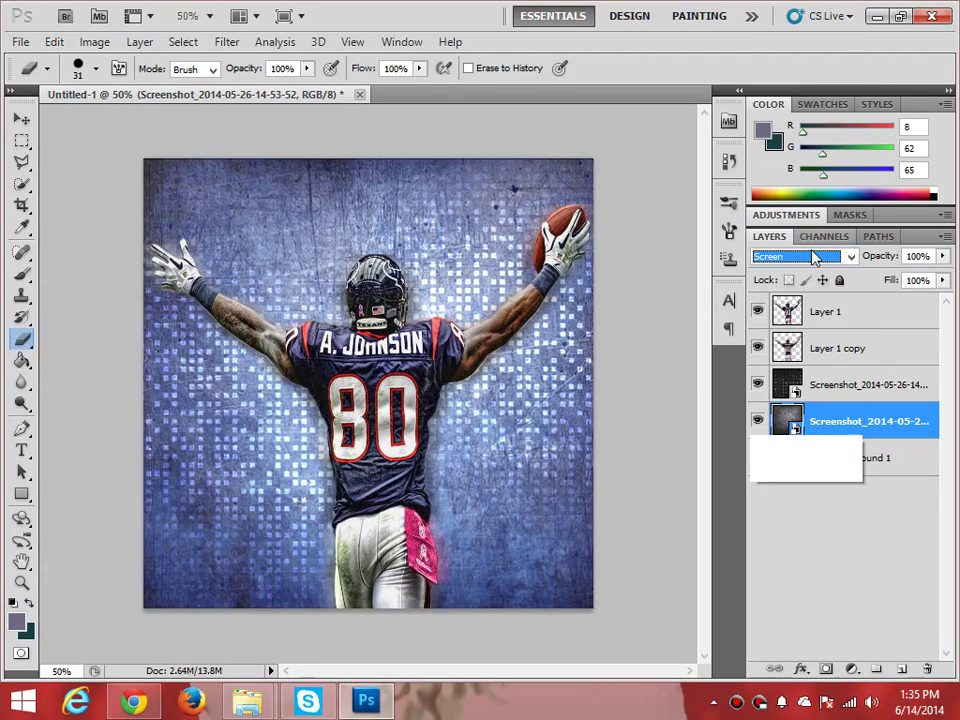
{"action": "left_click", "coordinate": [812, 237]}
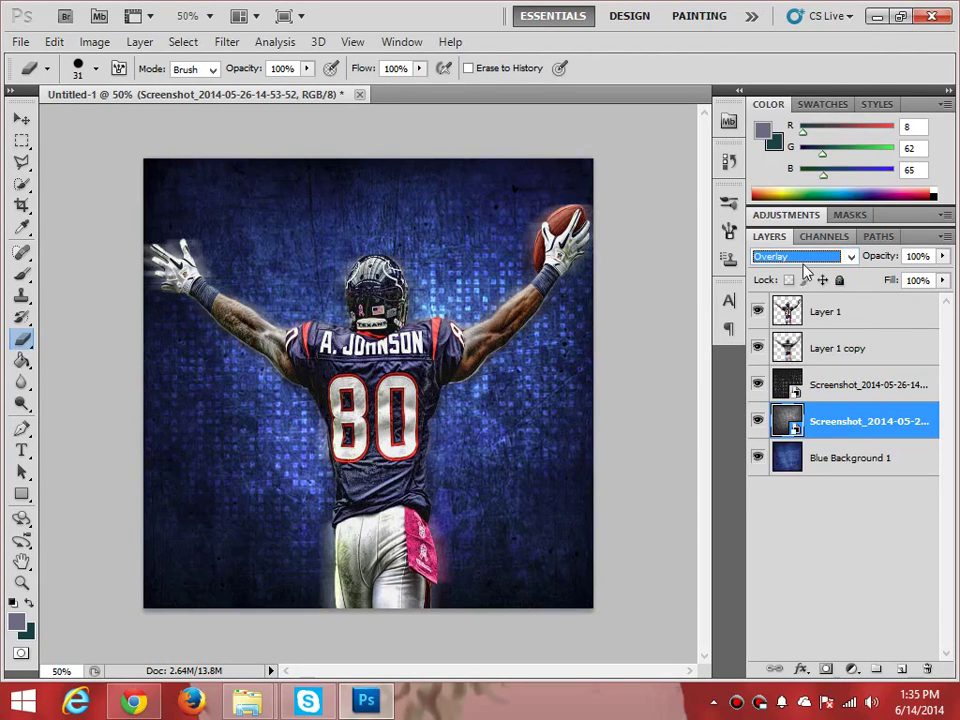
{"action": "left_click", "coordinate": [837, 578]}
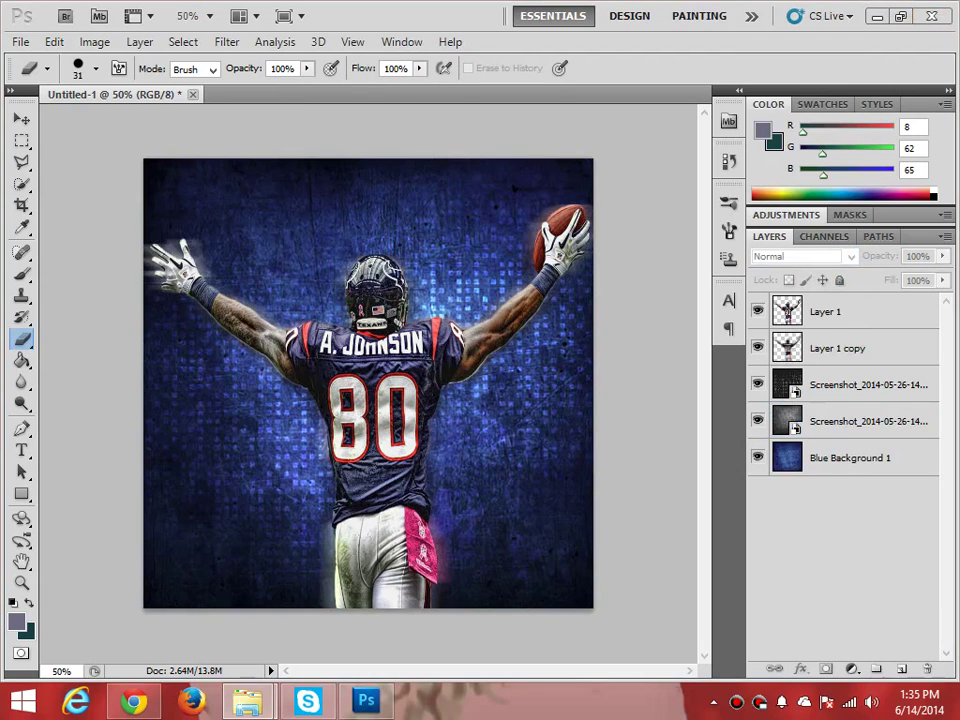
{"action": "left_click_drag", "start_coordinate": [596, 470], "coordinate": [510, 437]}
{"action": "key", "text": "Return"}
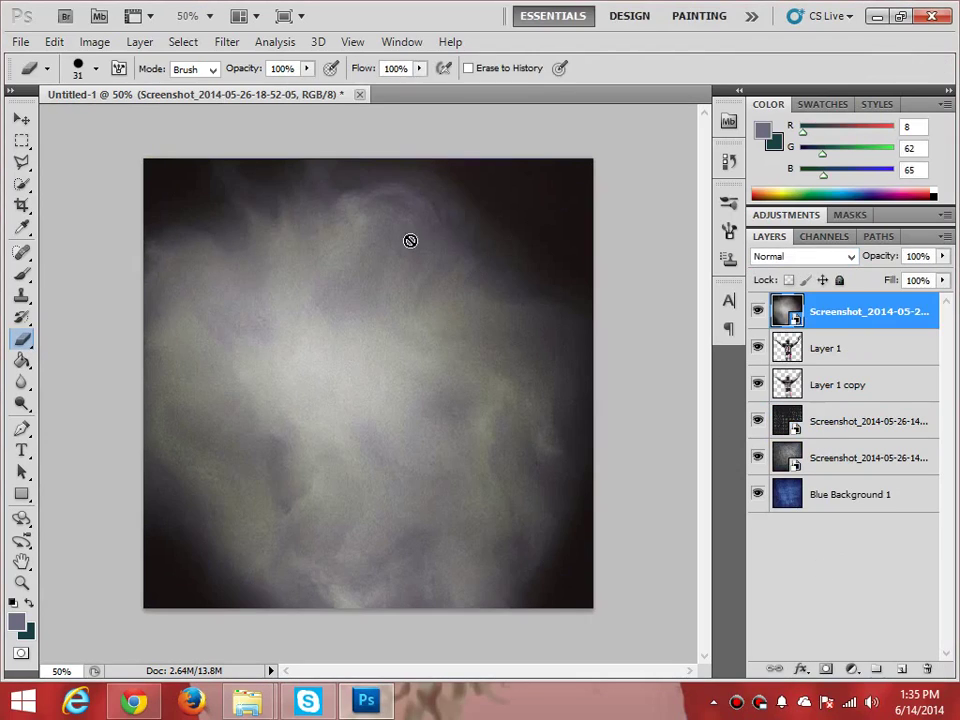
{"action": "left_click_drag", "start_coordinate": [816, 331], "coordinate": [825, 430]}
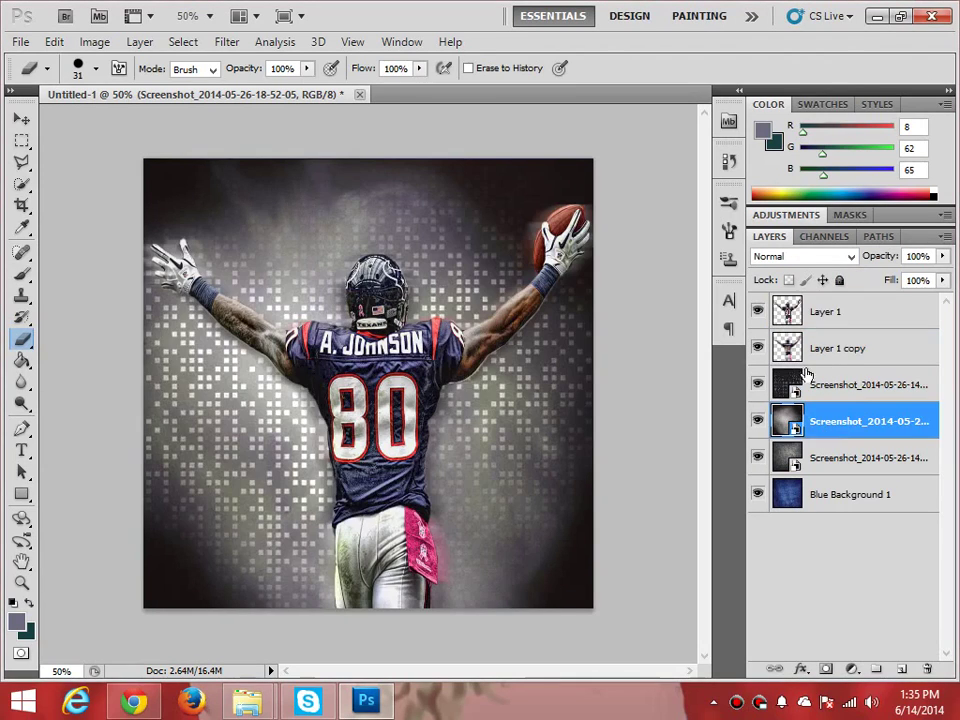
{"action": "left_click", "coordinate": [800, 262]}
{"action": "left_click", "coordinate": [793, 240]}
{"action": "left_click", "coordinate": [801, 531]}
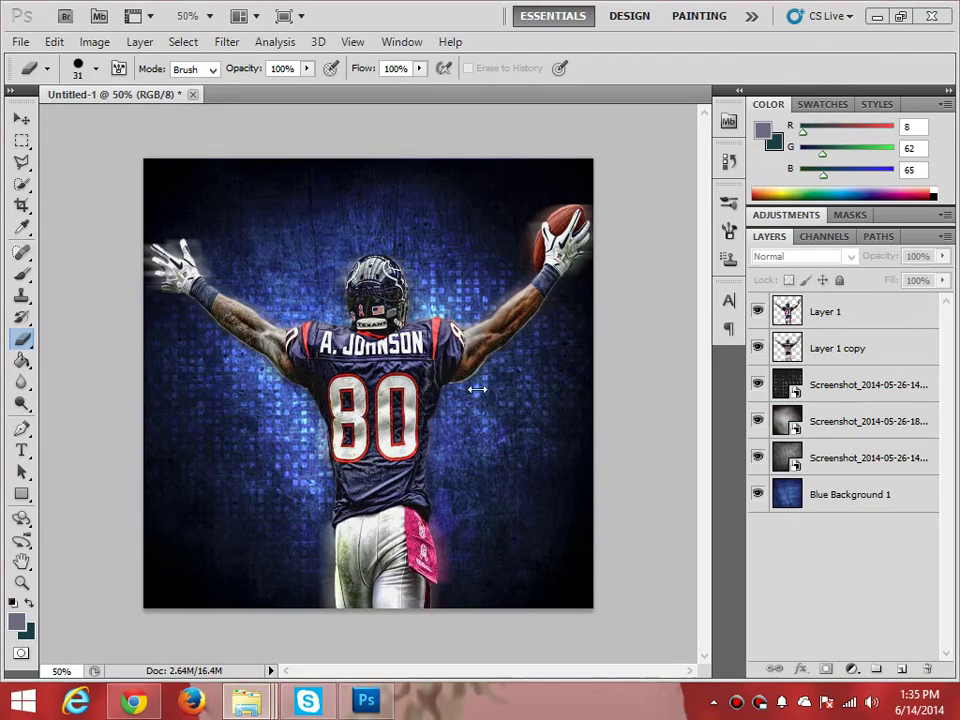
{"action": "left_click_drag", "start_coordinate": [705, 400], "coordinate": [456, 390]}
{"action": "key", "text": "Return"}
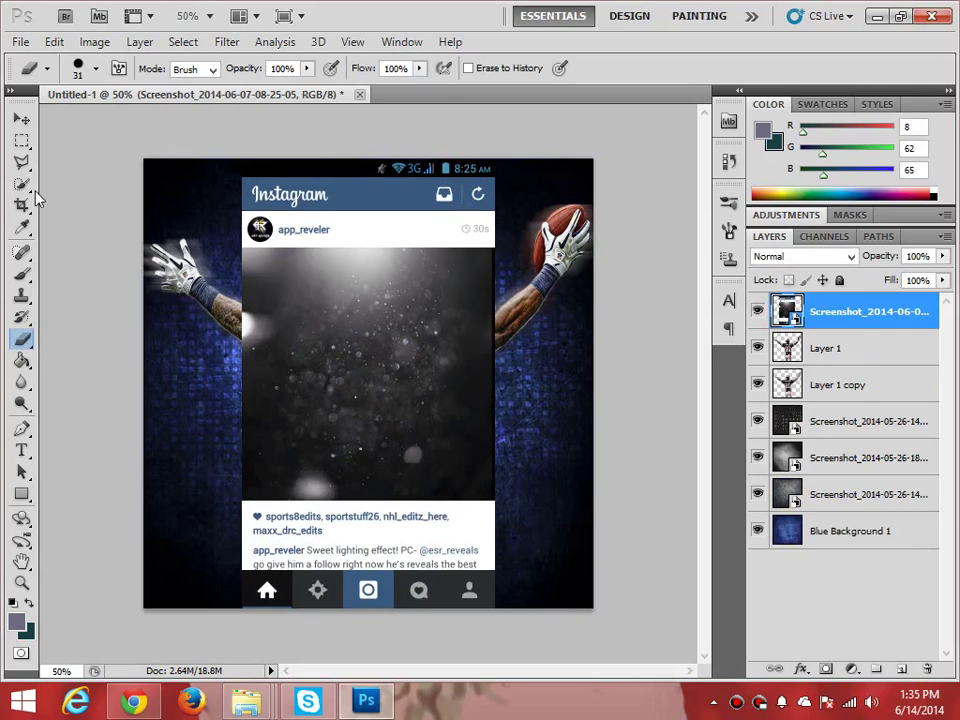
{"action": "left_click", "coordinate": [22, 140]}
{"action": "left_click_drag", "start_coordinate": [329, 300], "coordinate": [545, 500]}
{"action": "left_click", "coordinate": [547, 505]}
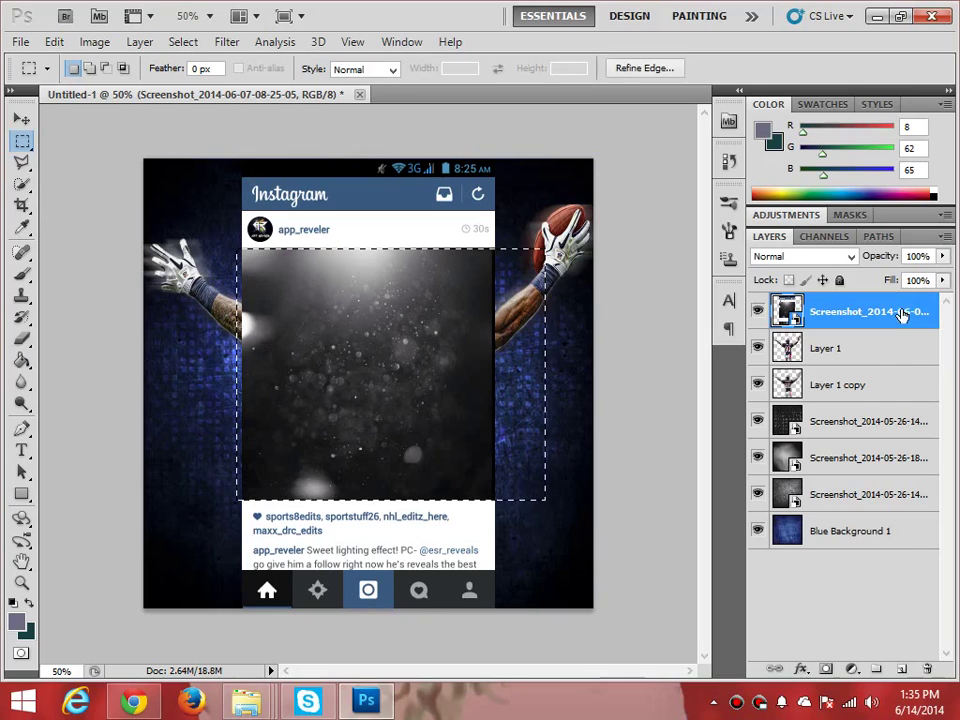
Rasterize the Instagram screenshot layer and cut the selected particle photo out of it.
{"action": "right_click", "coordinate": [900, 312]}
{"action": "left_click", "coordinate": [786, 391]}
{"action": "key", "text": "Delete"}
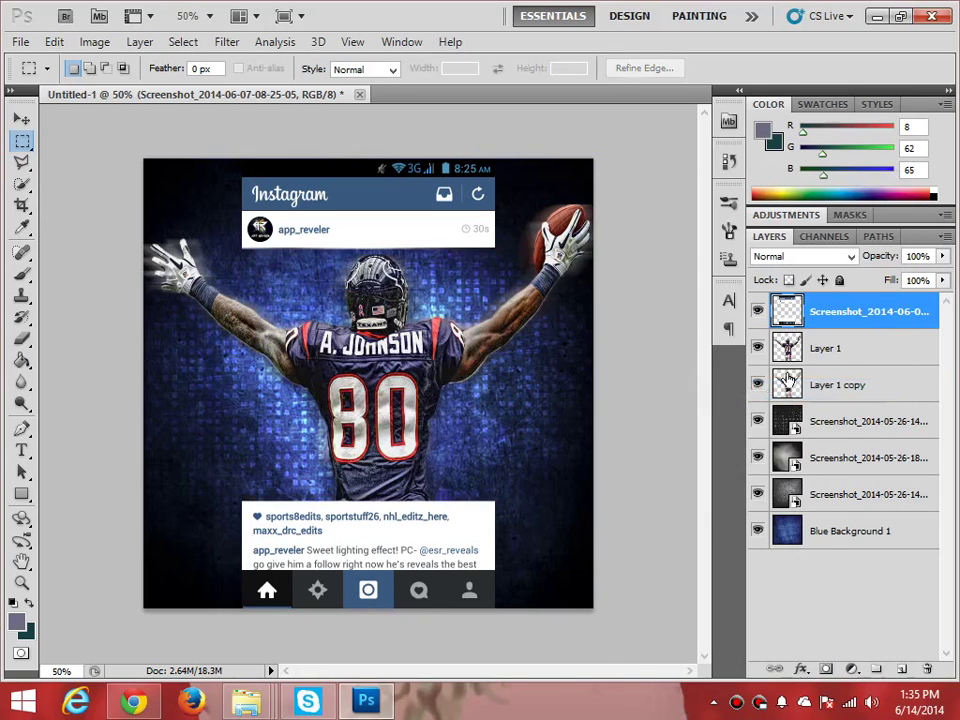
Delete the leftover Instagram screenshot layer and paste the cut particle photo as a new layer.
{"action": "right_click", "coordinate": [829, 312]}
{"action": "left_click", "coordinate": [670, 336]}
{"action": "left_click", "coordinate": [465, 269]}
{"action": "key", "text": "ctrl+v"}
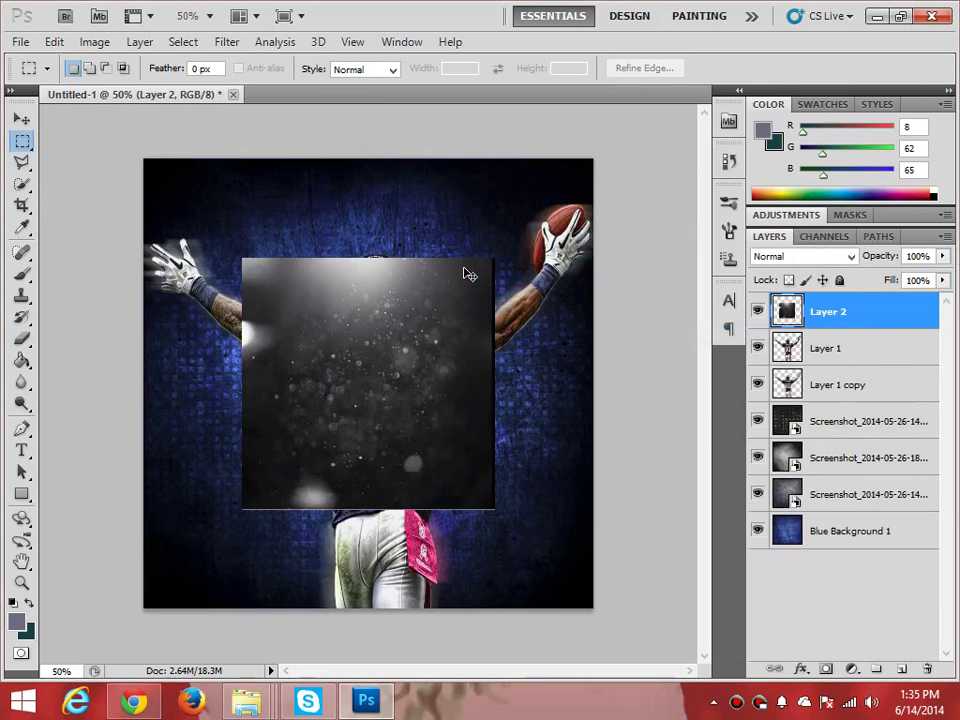
Align the particle photo with the canvas's upper-left corner and scale it to about 181% so it covers the canvas.
{"action": "key", "text": "ctrl+t"}
{"action": "left_click_drag", "start_coordinate": [343, 332], "coordinate": [242, 236]}
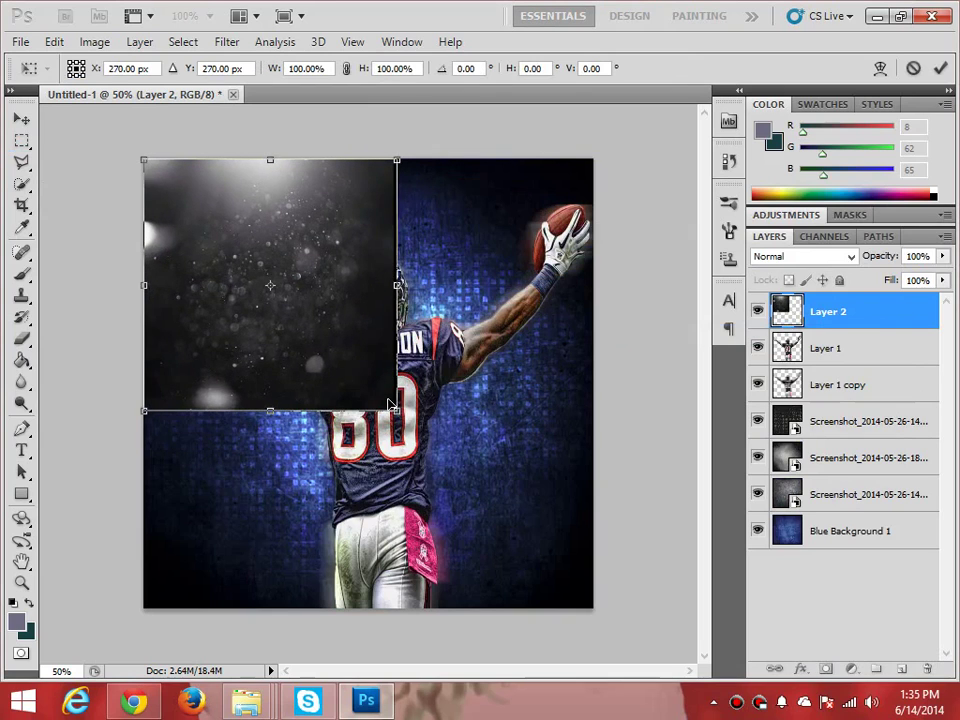
{"action": "left_click_drag", "start_coordinate": [394, 407], "coordinate": [577, 587]}
{"action": "left_click_drag", "start_coordinate": [603, 606], "coordinate": [599, 613]}
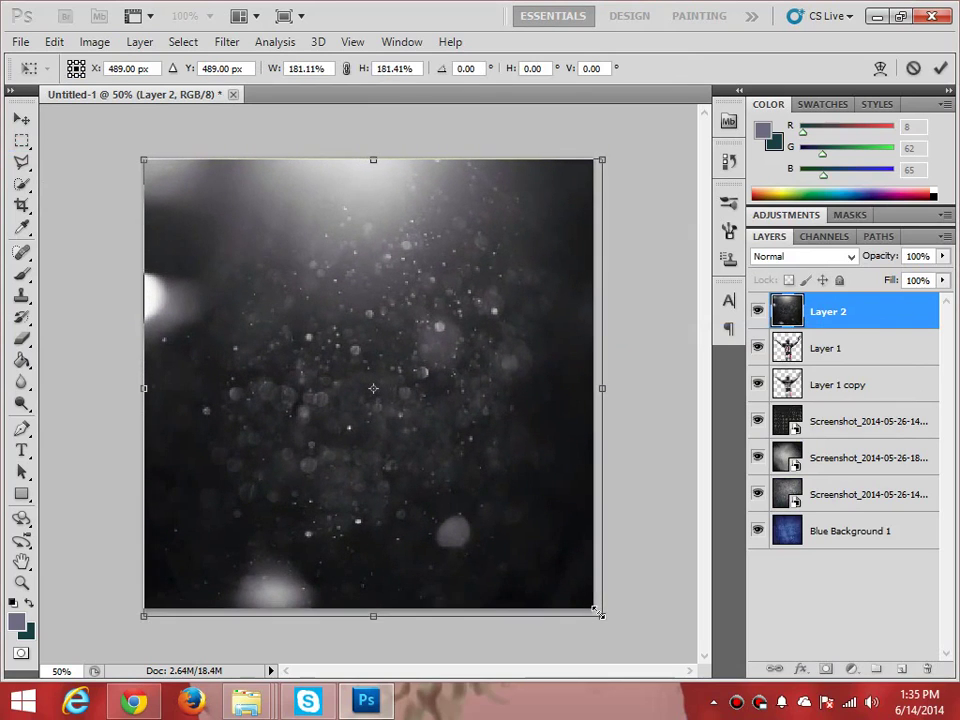
{"action": "key", "text": "Return"}
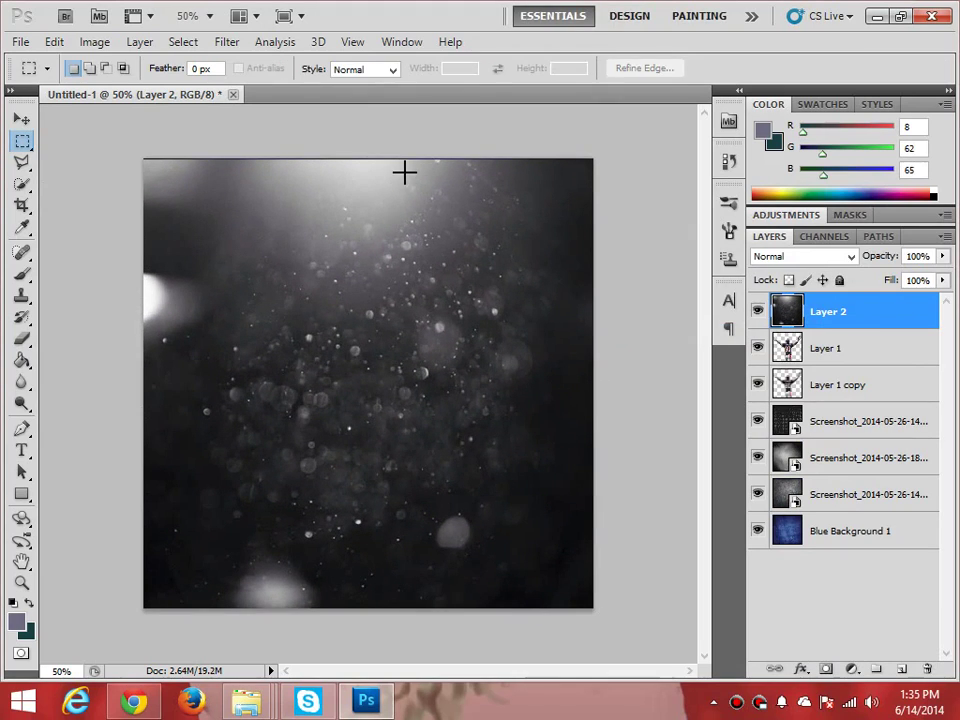
Stretch the particle photo slightly past the canvas's upper edge and move its layer beneath the two player layers.
{"action": "key", "text": "ctrl+t"}
{"action": "left_click_drag", "start_coordinate": [375, 160], "coordinate": [375, 152]}
{"action": "key", "text": "Return"}
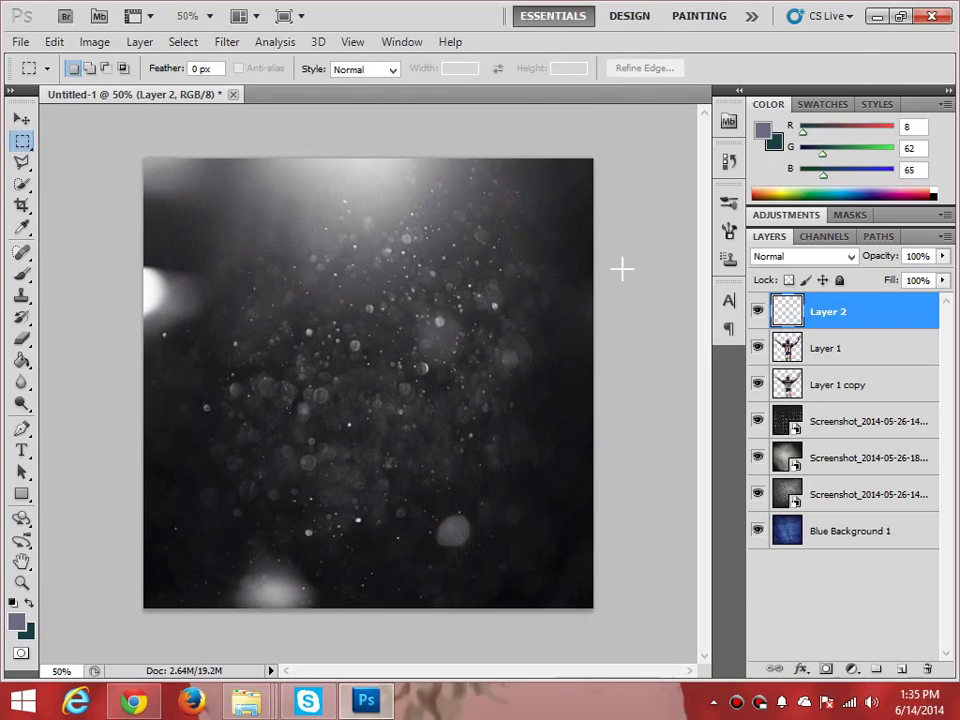
{"action": "left_click_drag", "start_coordinate": [846, 315], "coordinate": [846, 400]}
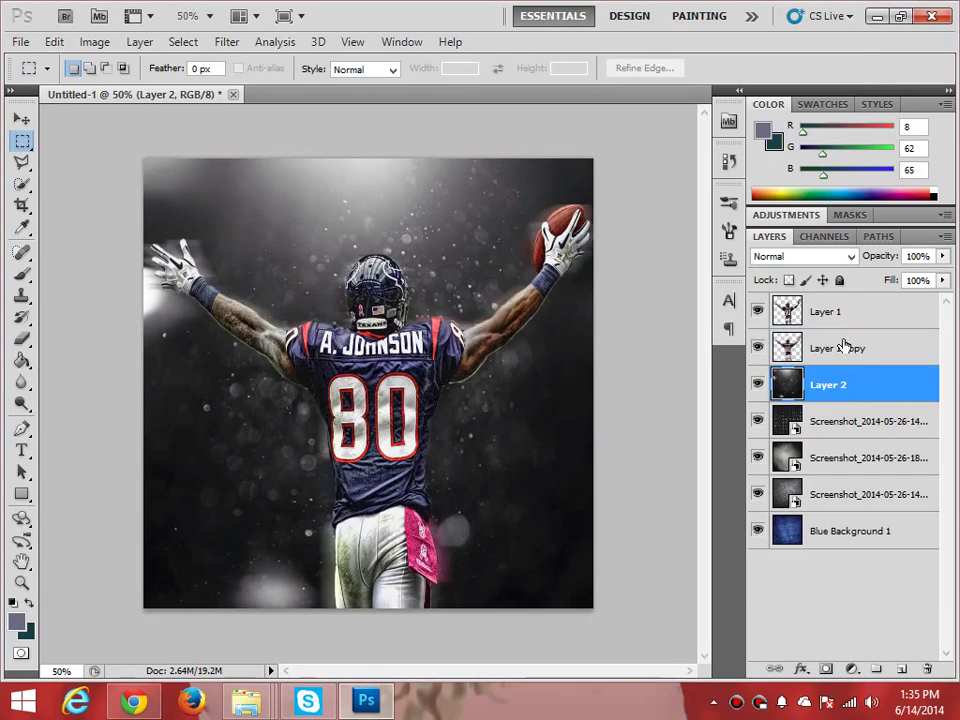
Try the Overlay blend mode on the particle photo layer and settle on Screen.
{"action": "left_click", "coordinate": [812, 256]}
{"action": "left_click", "coordinate": [772, 351]}
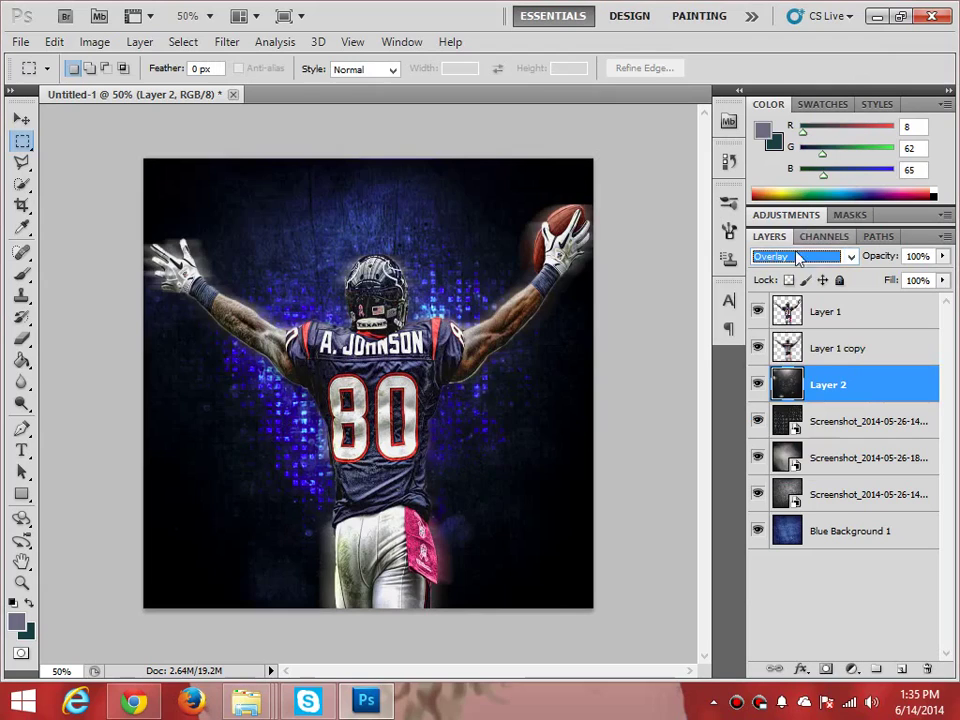
{"action": "left_click", "coordinate": [785, 258]}
{"action": "left_click", "coordinate": [780, 156]}
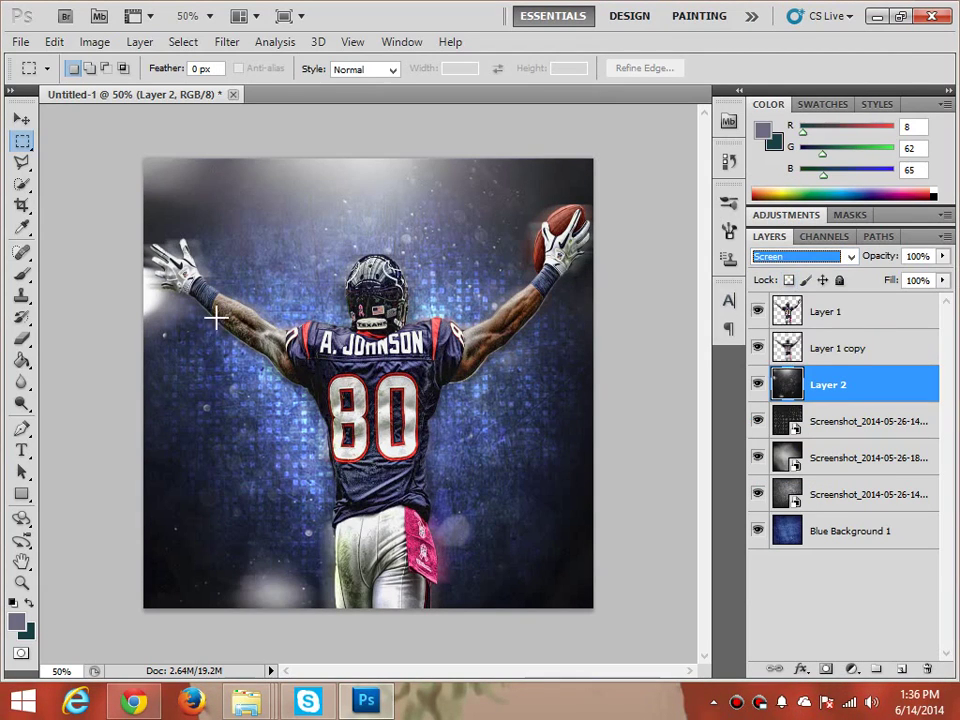
Move the particle photo layer down the stack to directly above Blue Background 1, comparing the image with it hidden and shown.
{"action": "left_click_drag", "start_coordinate": [831, 383], "coordinate": [831, 430]}
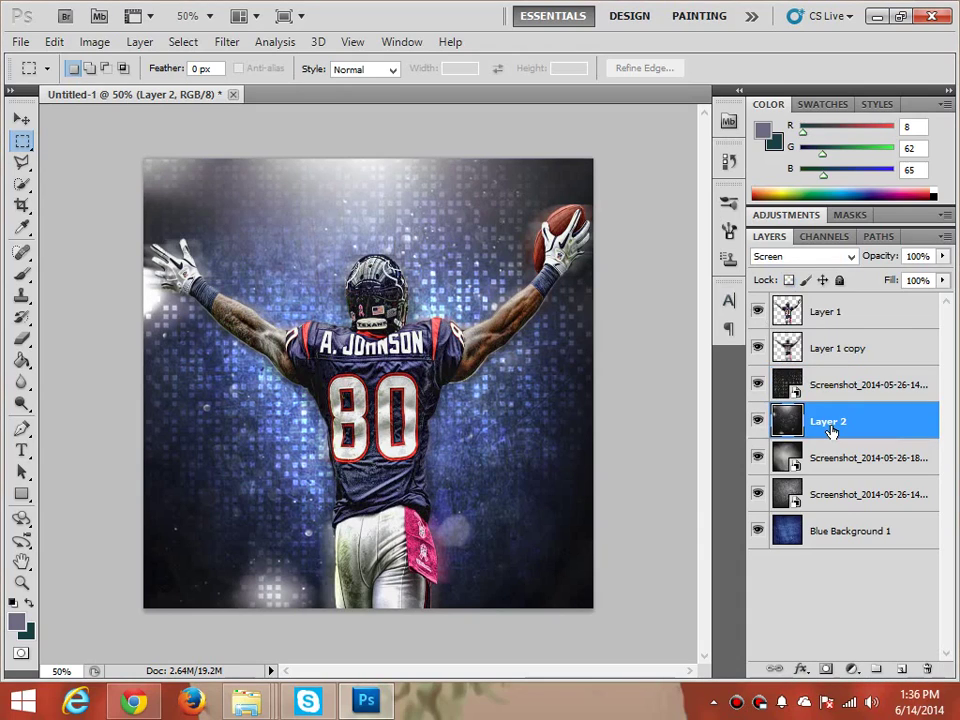
{"action": "left_click", "coordinate": [758, 421]}
{"action": "left_click", "coordinate": [758, 421]}
{"action": "left_click", "coordinate": [758, 421]}
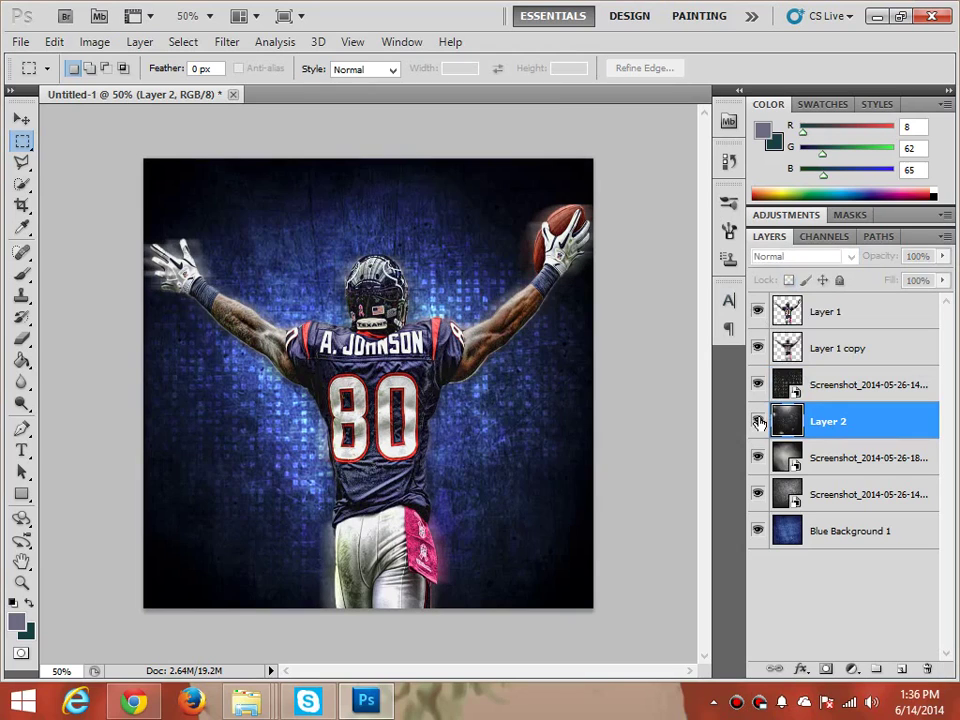
{"action": "left_click", "coordinate": [758, 421]}
{"action": "left_click_drag", "start_coordinate": [829, 465], "coordinate": [829, 472]}
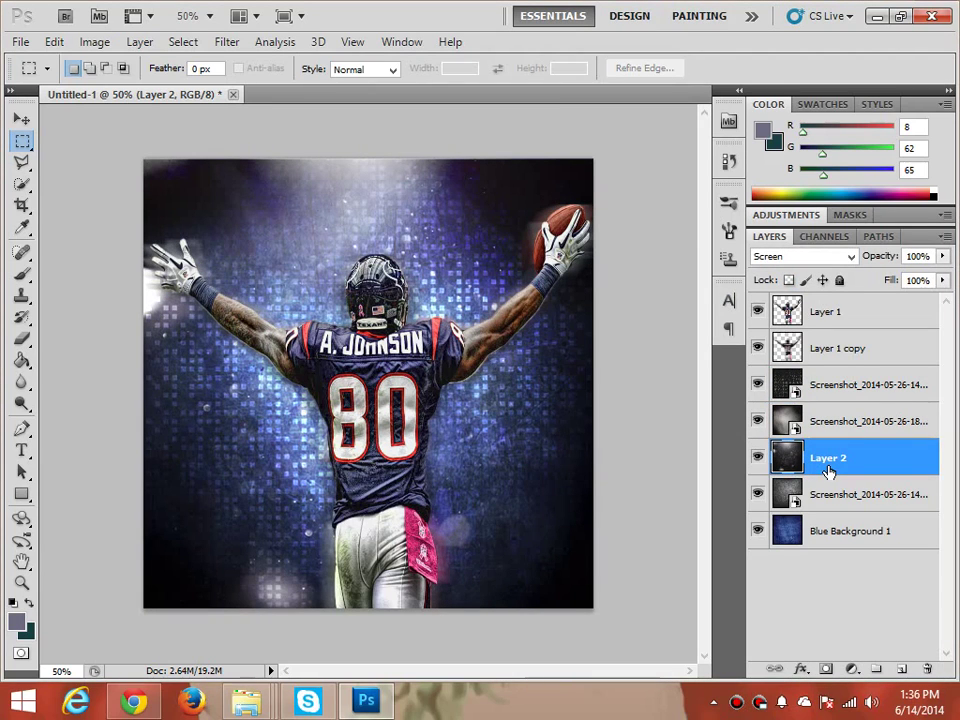
{"action": "left_click", "coordinate": [758, 460]}
{"action": "left_click", "coordinate": [758, 460]}
{"action": "left_click_drag", "start_coordinate": [792, 463], "coordinate": [823, 507]}
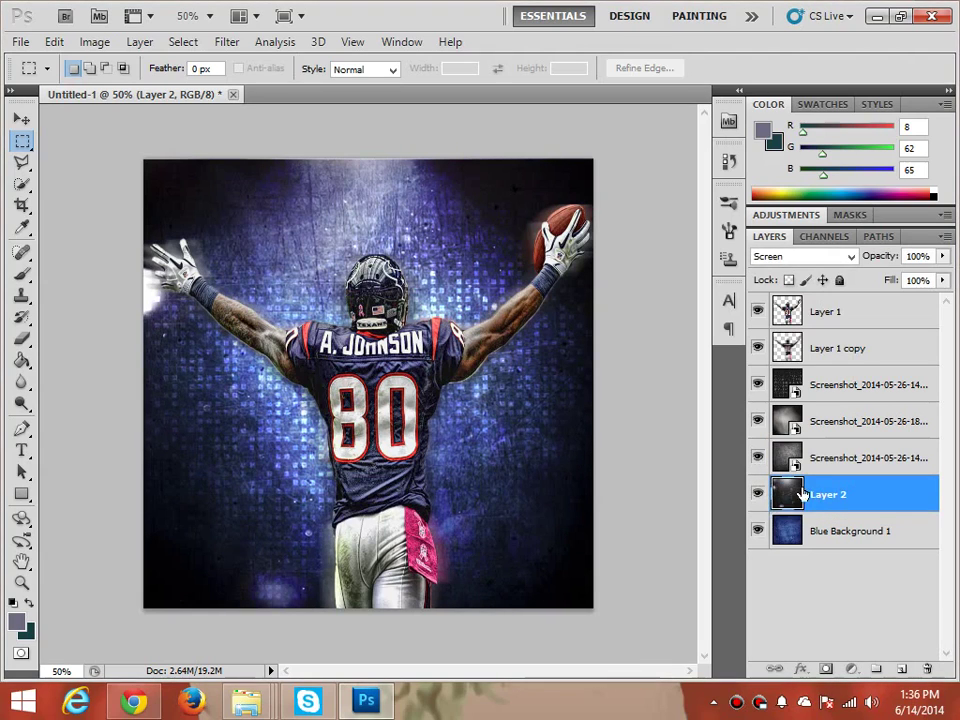
{"action": "left_click", "coordinate": [758, 494]}
{"action": "left_click", "coordinate": [758, 494]}
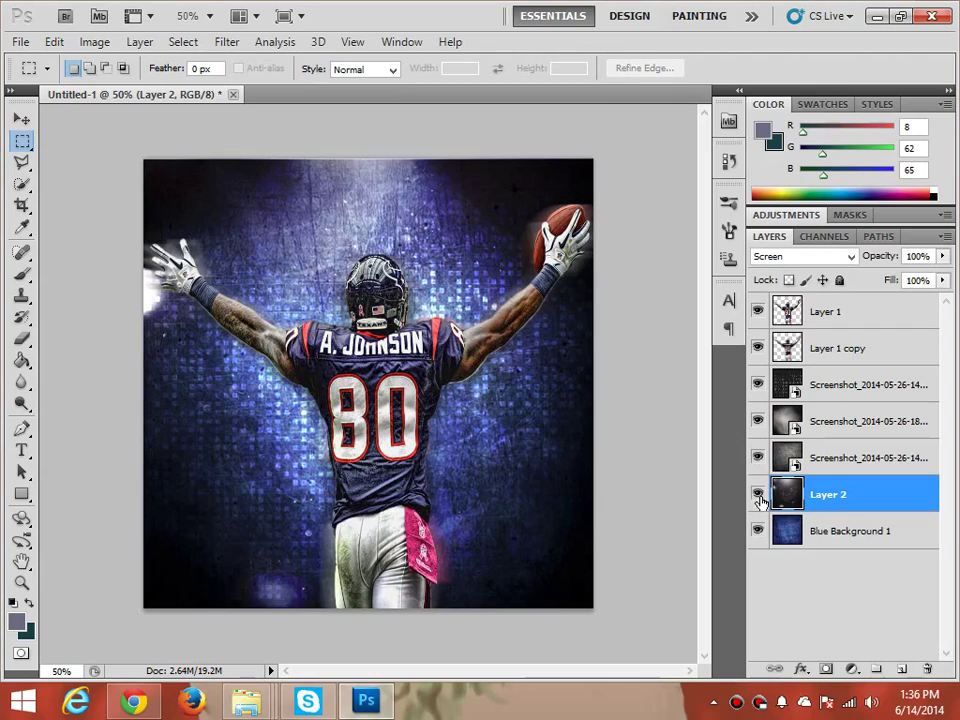
{"action": "left_click", "coordinate": [771, 560]}
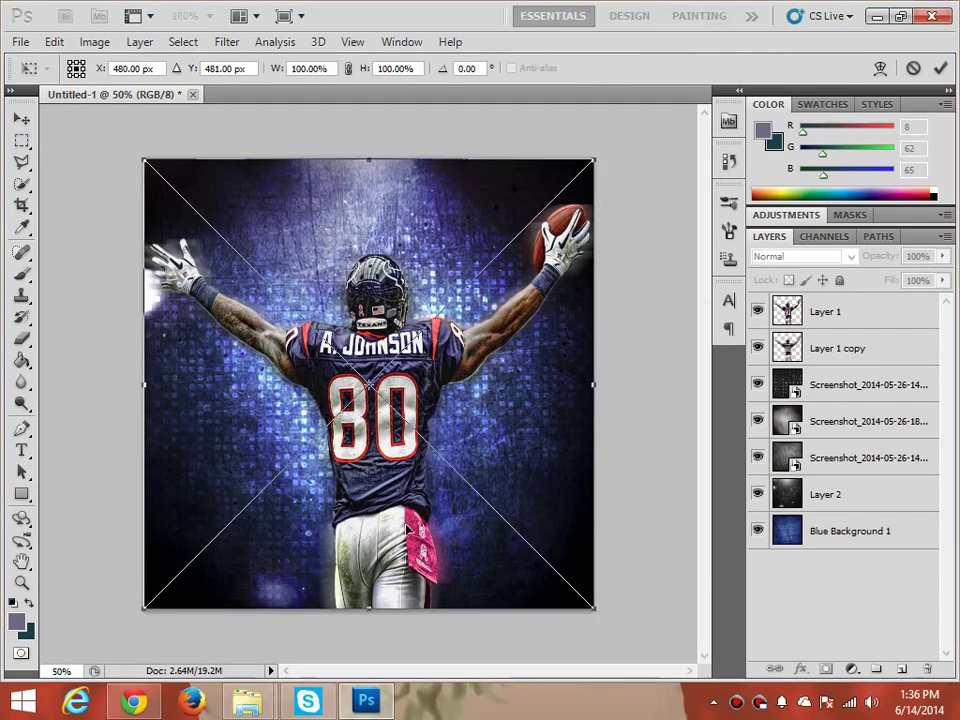
{"action": "key", "text": "Return"}
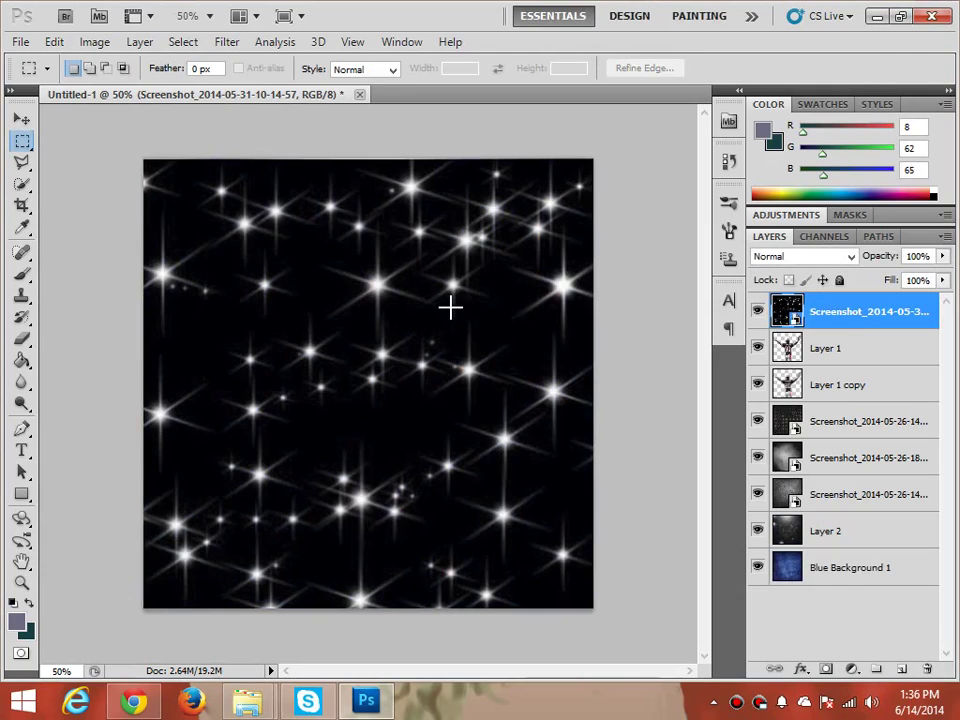
{"action": "key", "text": "ctrl+t"}
{"action": "key", "text": "Return"}
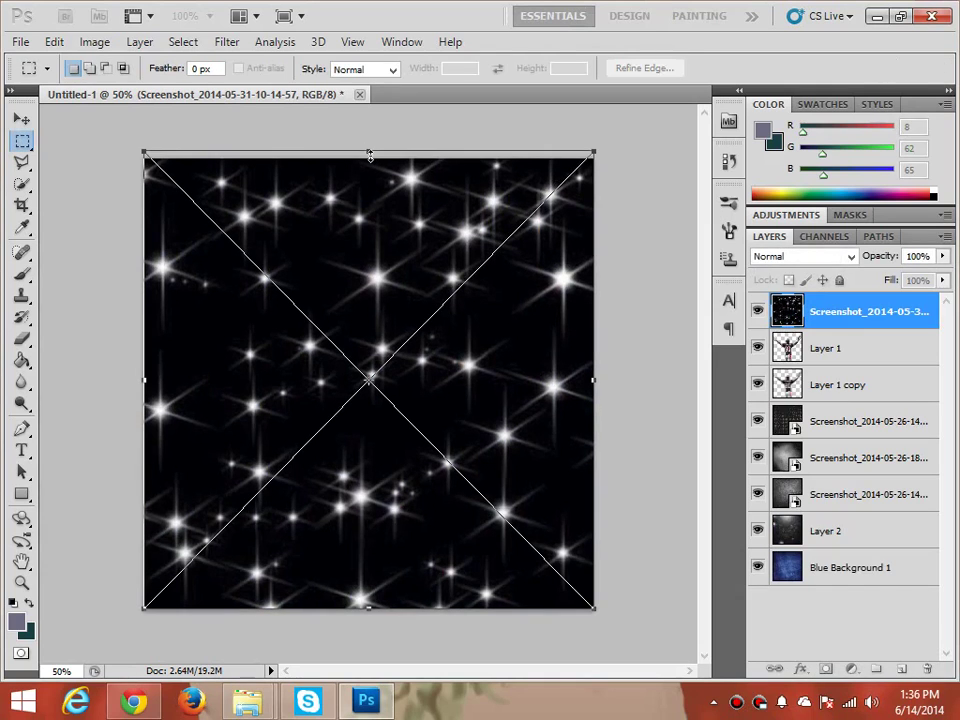
{"action": "left_click_drag", "start_coordinate": [812, 328], "coordinate": [825, 458]}
{"action": "left_click", "coordinate": [800, 256]}
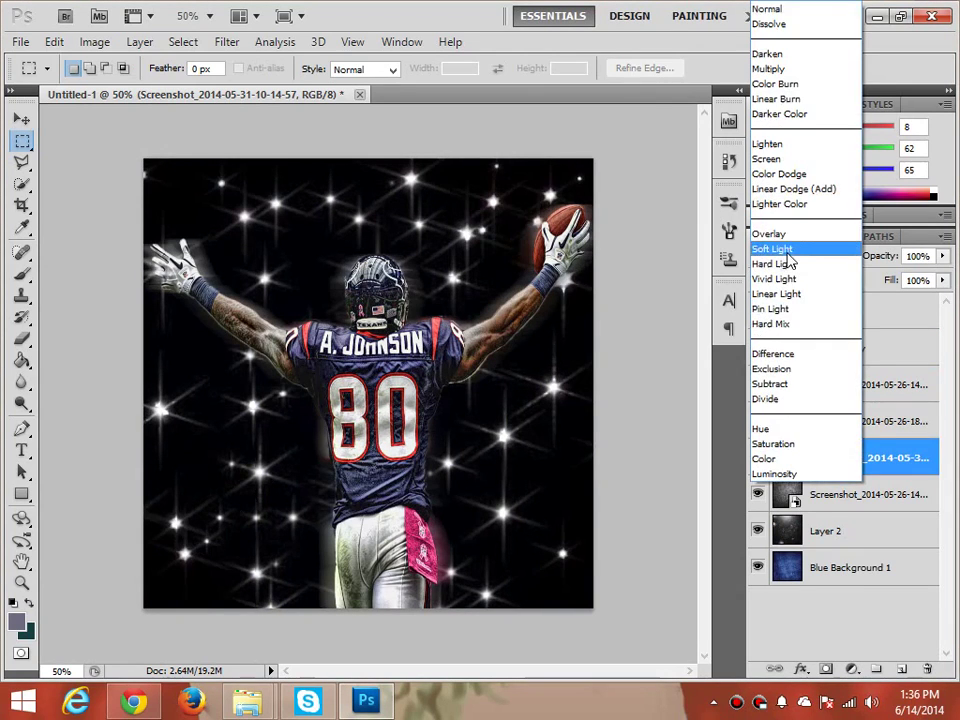
{"action": "left_click", "coordinate": [788, 236]}
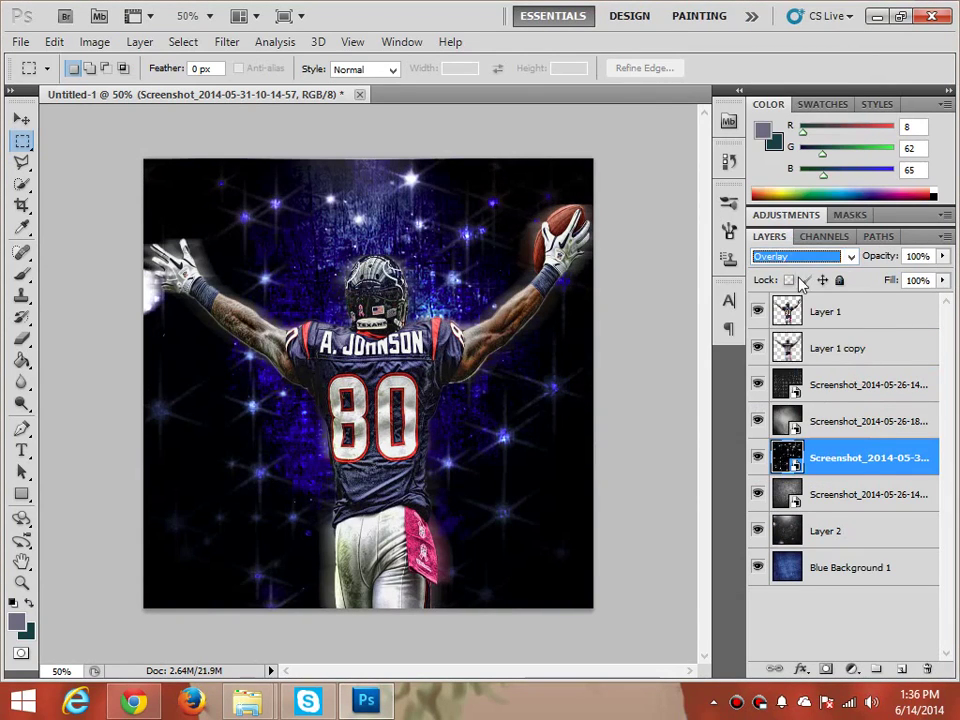
{"action": "left_click", "coordinate": [798, 258]}
{"action": "left_click", "coordinate": [767, 158]}
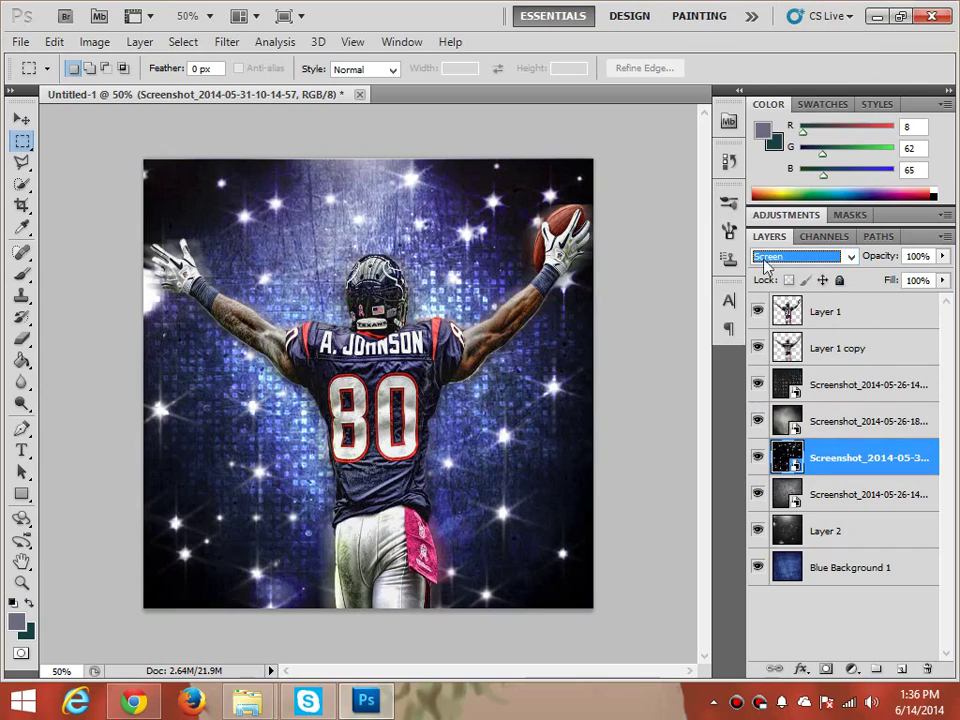
Try the star layer one position lower, directly above Layer 2, and undo the move.
{"action": "left_click_drag", "start_coordinate": [812, 470], "coordinate": [812, 510]}
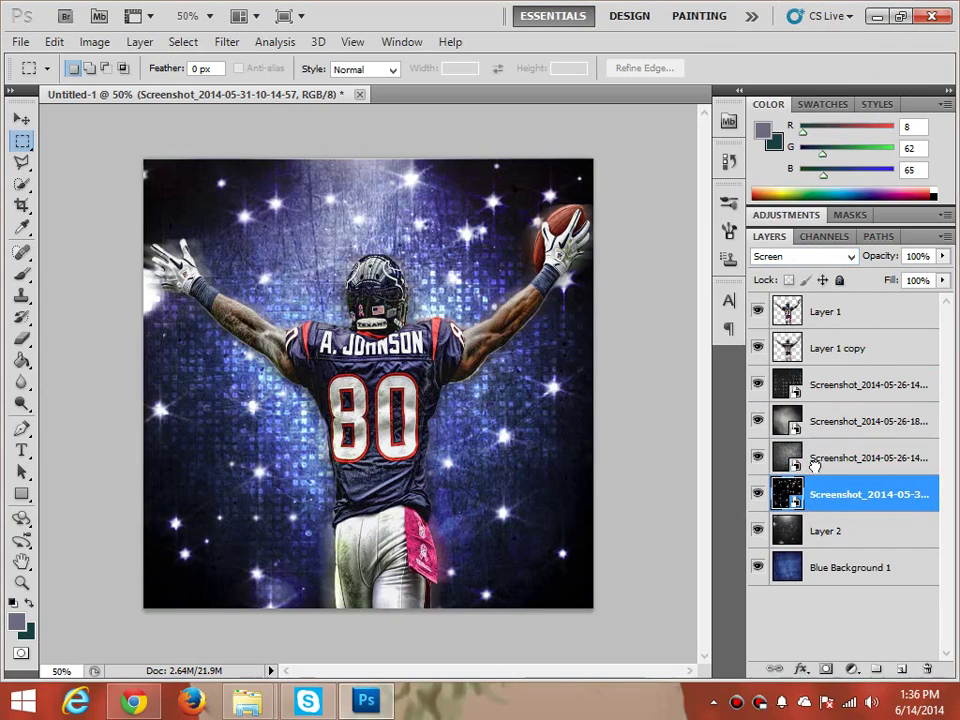
{"action": "key", "text": "ctrl+alt+z"}
{"action": "key", "text": "ctrl+alt+z"}
{"action": "mouse_move", "coordinate": [810, 455]}
{"action": "left_mouse_down"}
{"action": "mouse_move", "coordinate": [812, 365]}
{"action": "mouse_move", "coordinate": [790, 410]}
{"action": "mouse_move", "coordinate": [812, 424]}
{"action": "mouse_move", "coordinate": [813, 463]}
{"action": "left_mouse_up"}
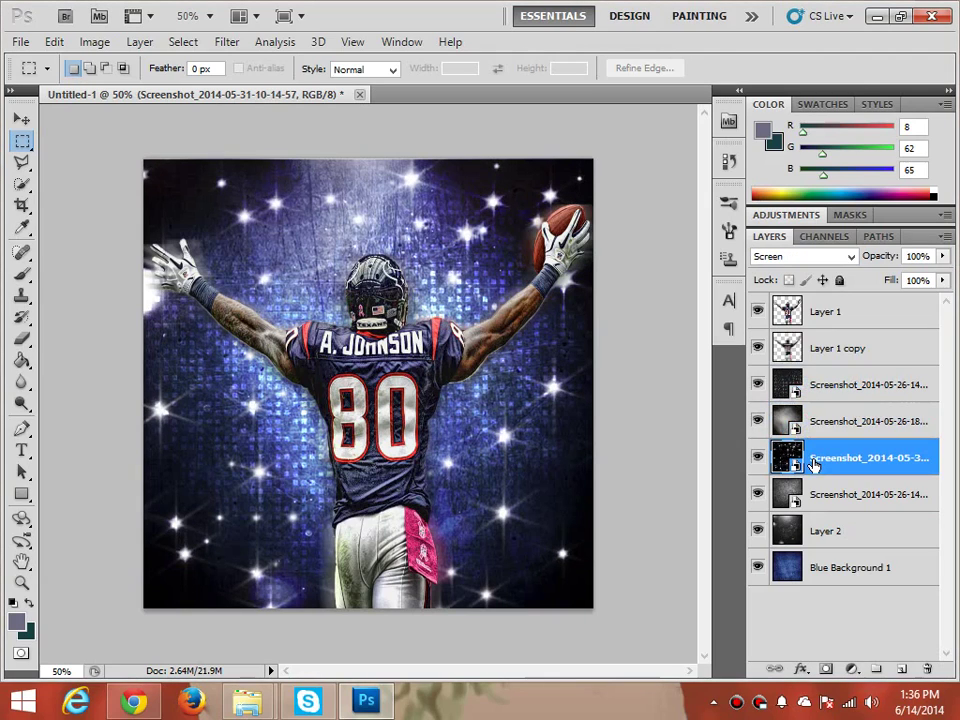
Add the white text ANDRE in 200 pt COCOGOOSE and position it across the upper part of the canvas.
{"action": "left_click", "coordinate": [818, 600]}
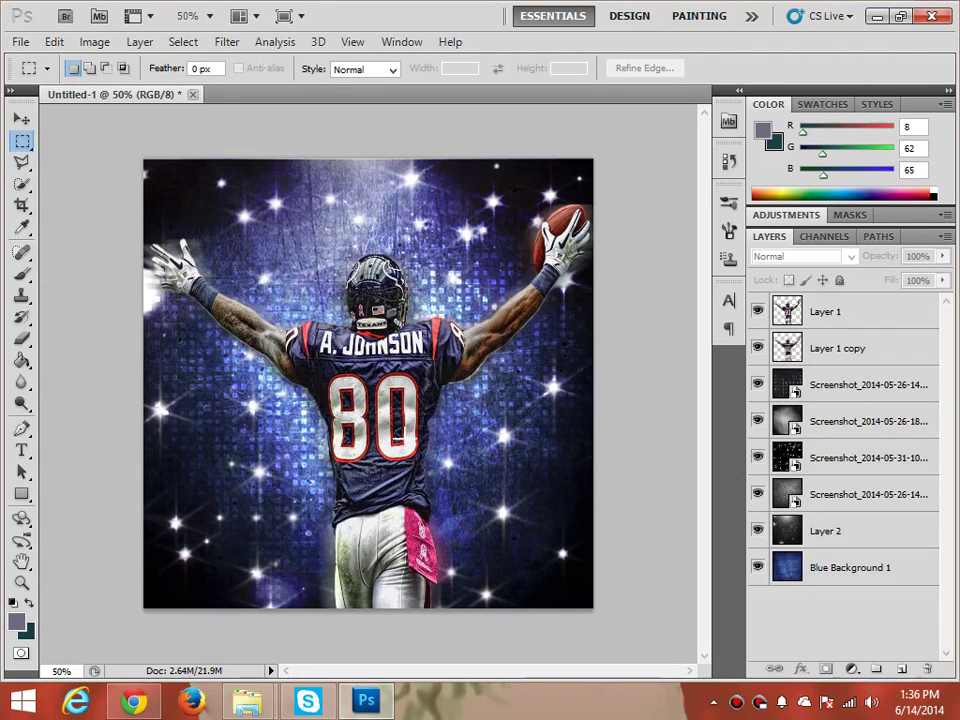
{"action": "left_click", "coordinate": [30, 444]}
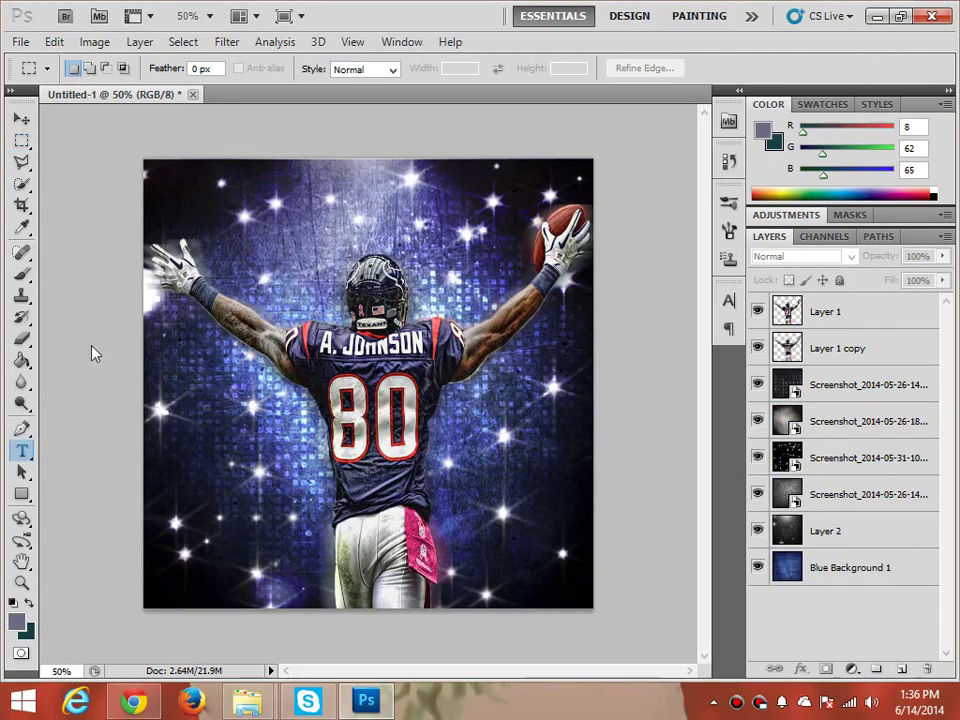
{"action": "left_click", "coordinate": [227, 207]}
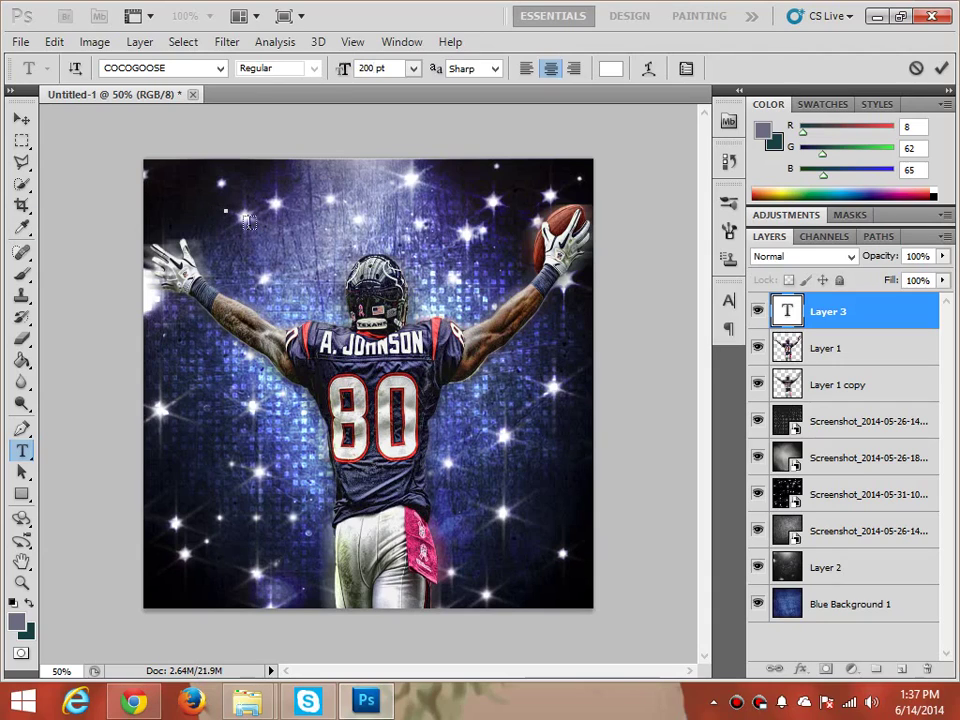
{"action": "type", "text": "ANDREW"}
{"action": "key", "text": "BackSpace"}
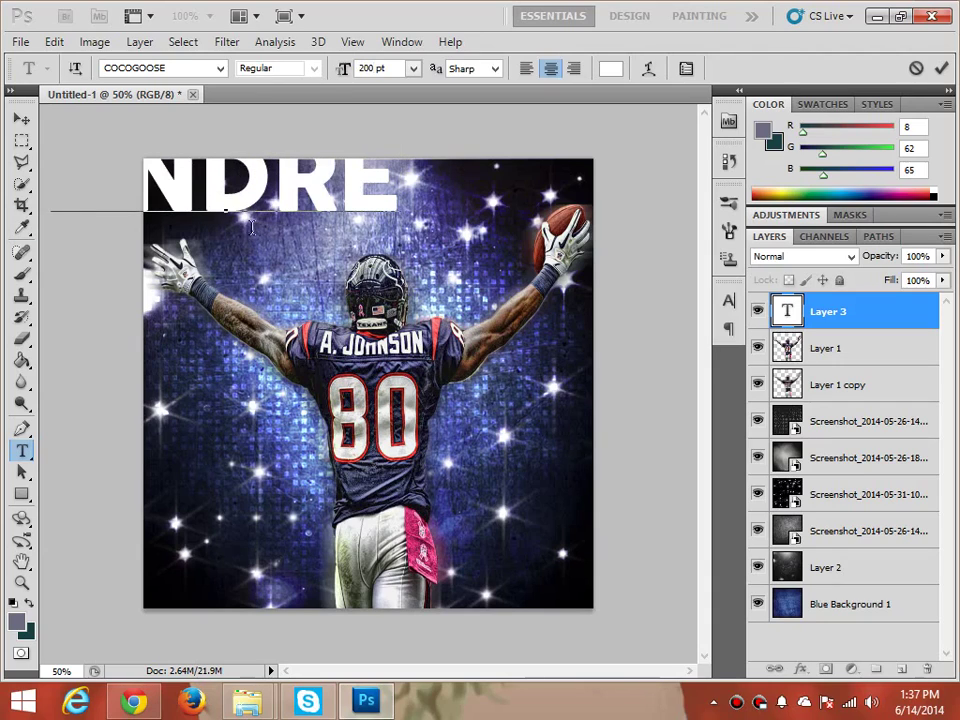
{"action": "left_click_drag", "start_coordinate": [404, 275], "coordinate": [532, 303]}
Enlarge the ANDRE text, trying 240 pt and settling on a font size of 250 pt.
{"action": "left_click_drag", "start_coordinate": [192, 192], "coordinate": [192, 193]}
{"action": "left_click", "coordinate": [413, 68]}
{"action": "left_click", "coordinate": [413, 68]}
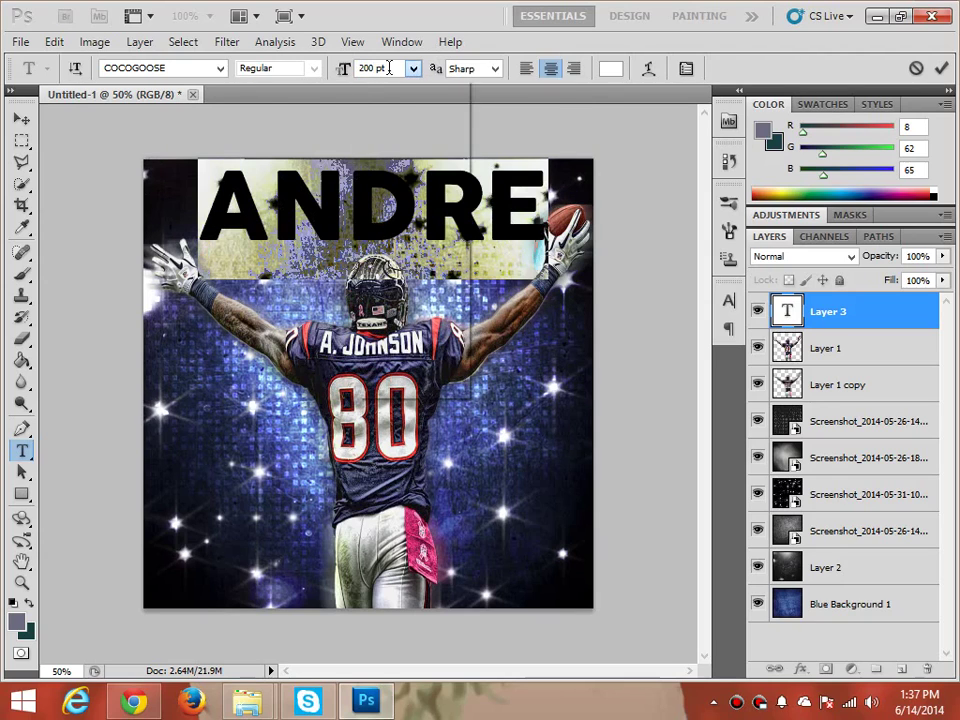
{"action": "type", "text": "240"}
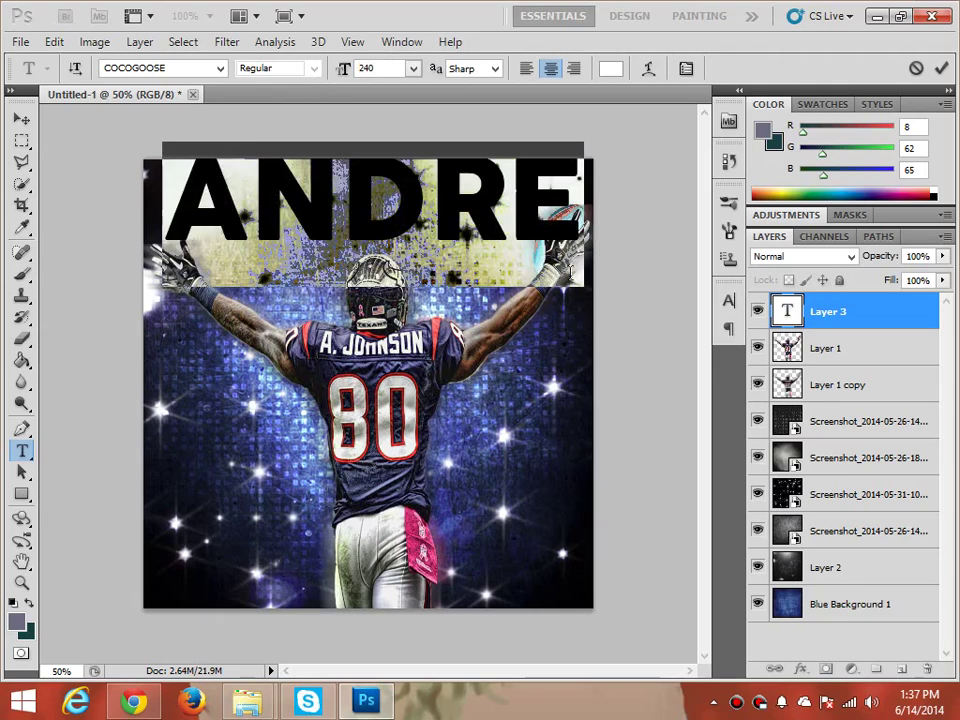
{"action": "key", "text": "Return"}
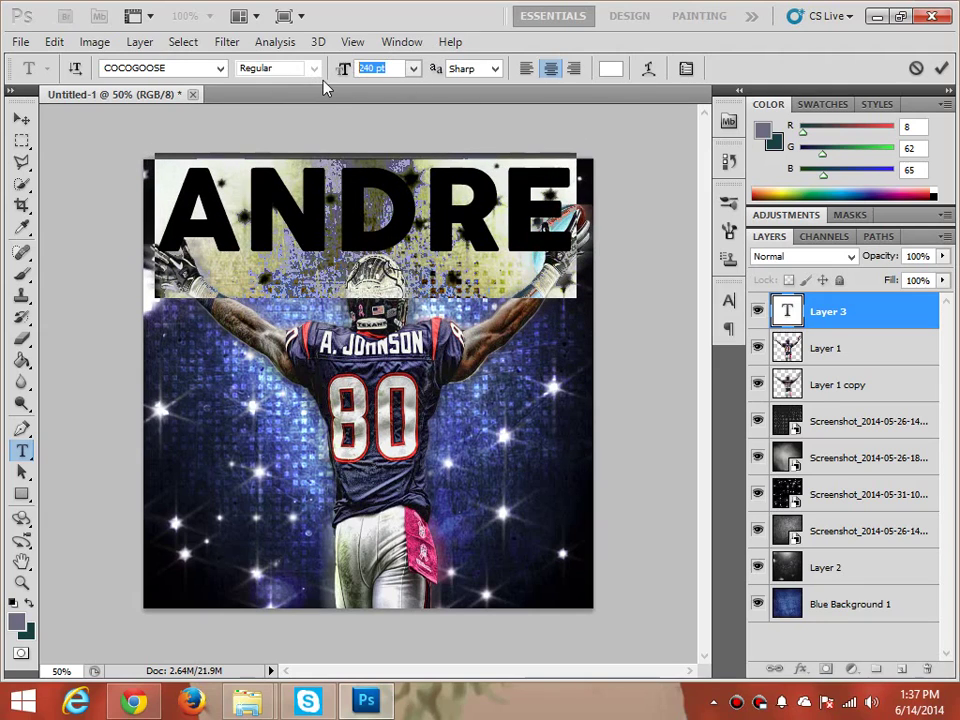
{"action": "type", "text": "250"}
{"action": "key", "text": "Return"}
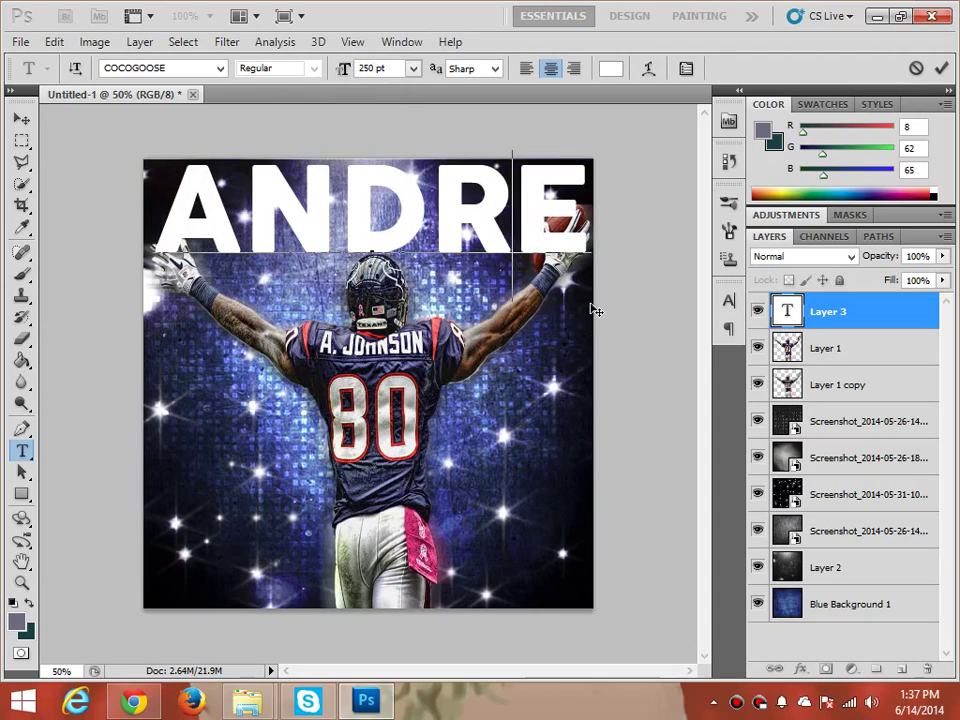
Select the whole canvas and align the ANDRE text layer to the selection's horizontal center.
{"action": "left_click", "coordinate": [880, 612]}
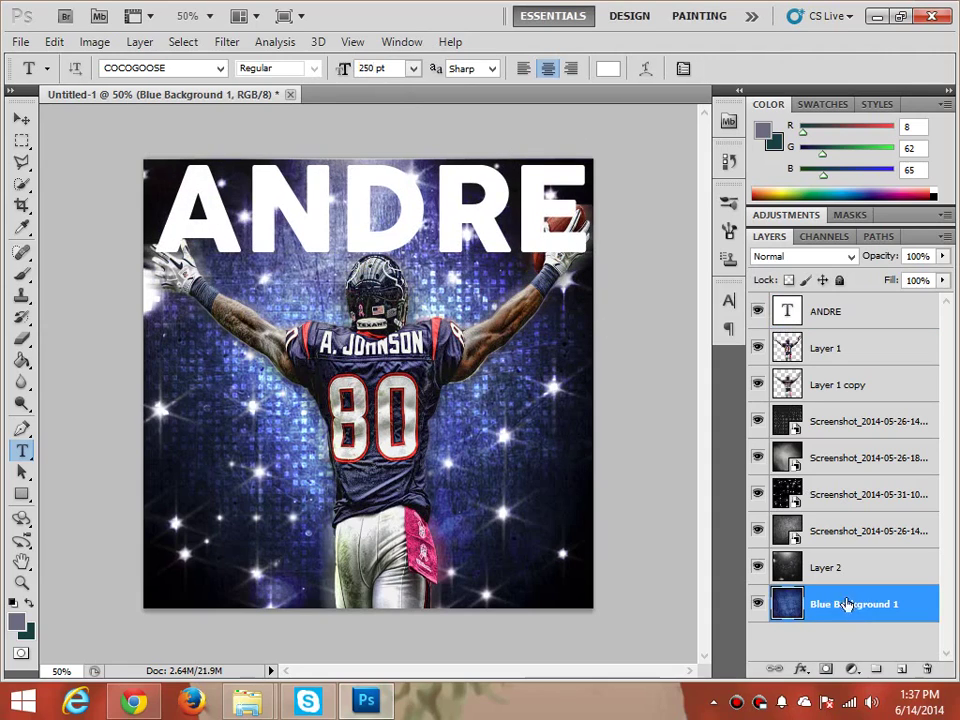
{"action": "left_click", "coordinate": [818, 578]}
{"action": "left_click", "coordinate": [795, 602]}
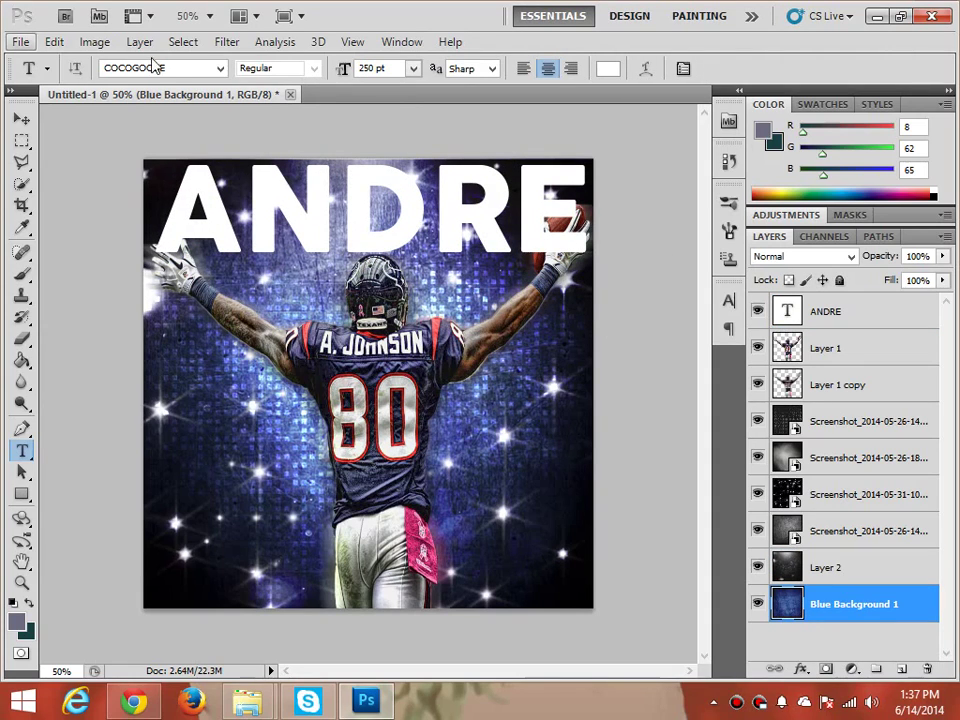
{"action": "left_click", "coordinate": [183, 42]}
{"action": "left_click", "coordinate": [187, 58]}
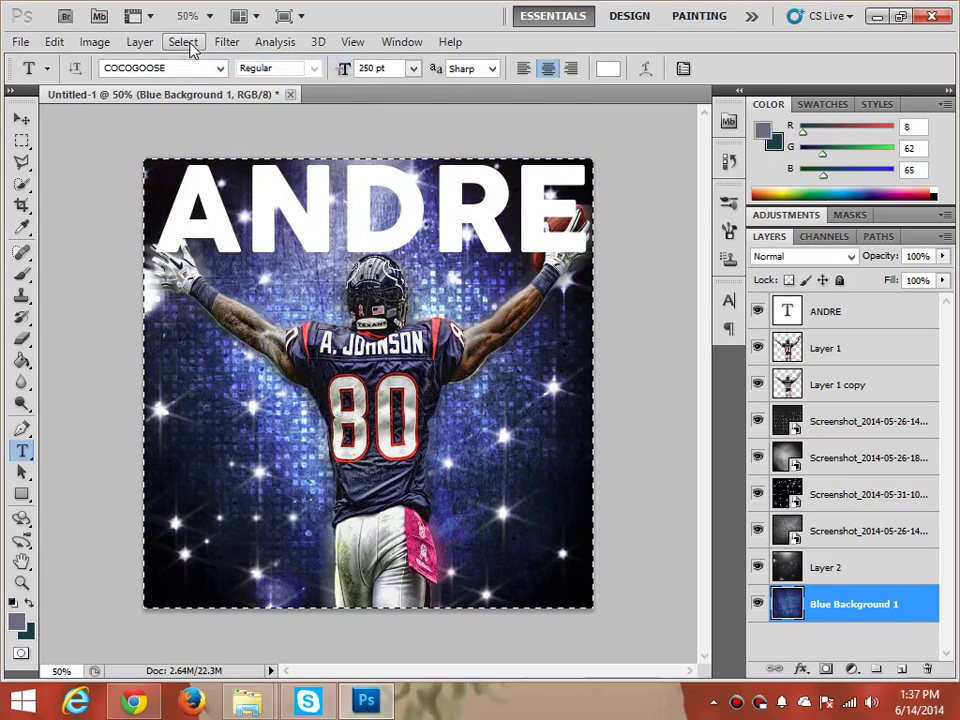
{"action": "left_click", "coordinate": [810, 315]}
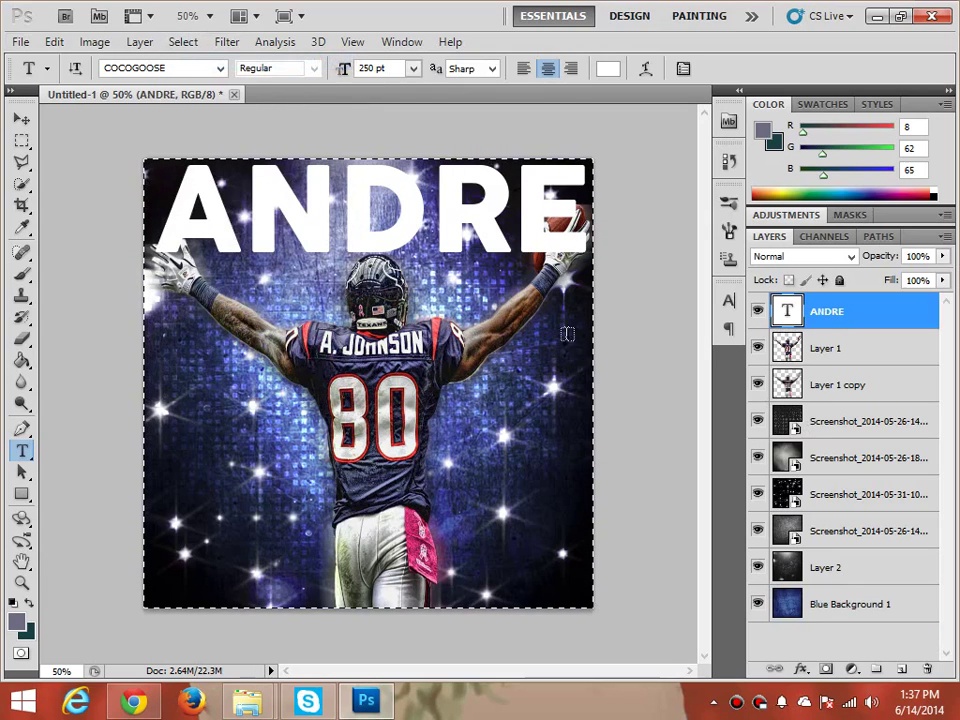
{"action": "left_click", "coordinate": [139, 42]}
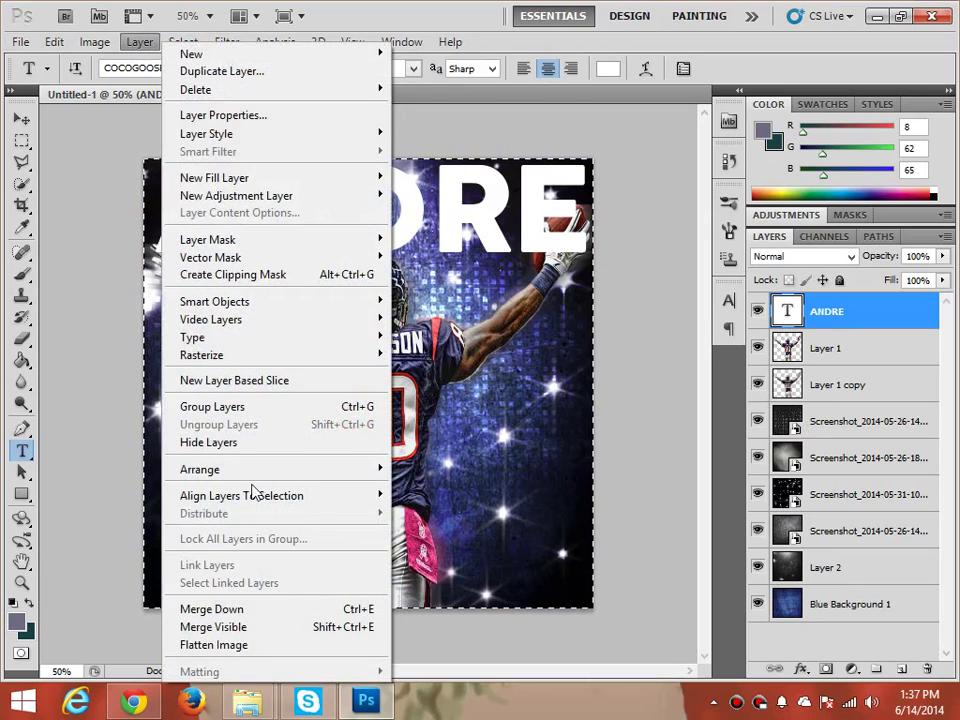
{"action": "mouse_move", "coordinate": [252, 497]}
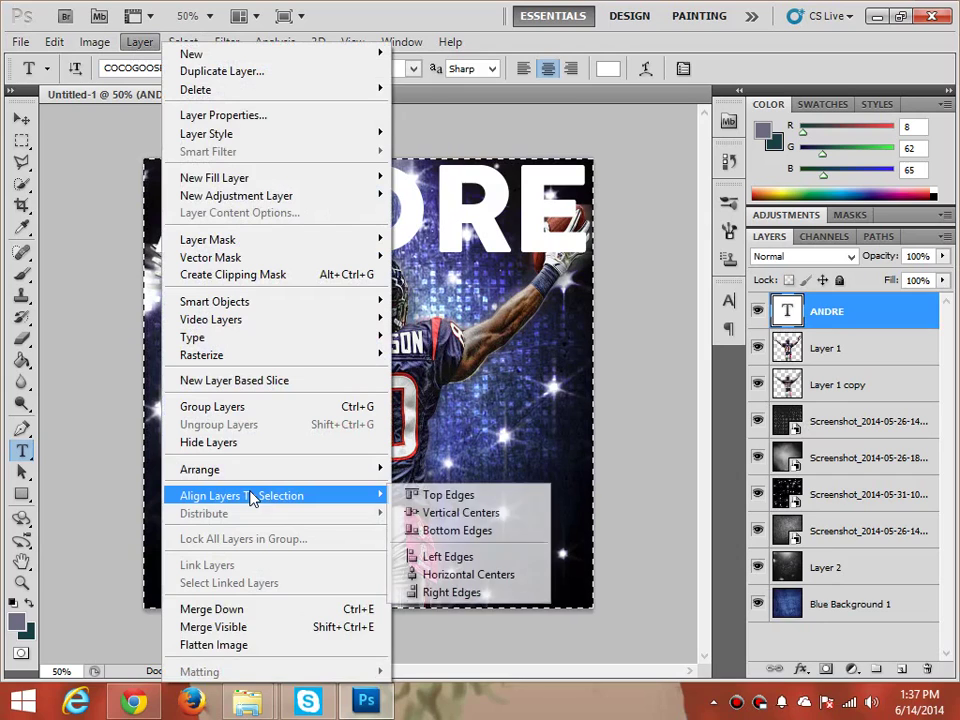
{"action": "left_click", "coordinate": [474, 584]}
Move the ANDRE text layer beneath Layer 1 copy and set its blend mode to Overlay.
{"action": "left_click", "coordinate": [805, 421]}
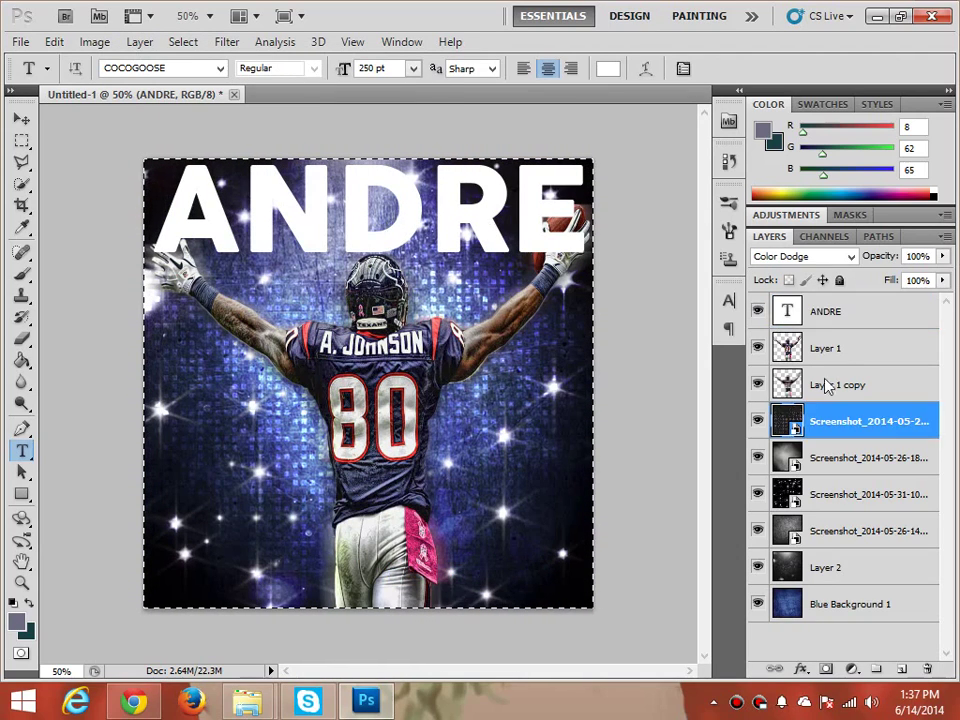
{"action": "left_click", "coordinate": [818, 313]}
{"action": "left_click_drag", "start_coordinate": [818, 313], "coordinate": [834, 402]}
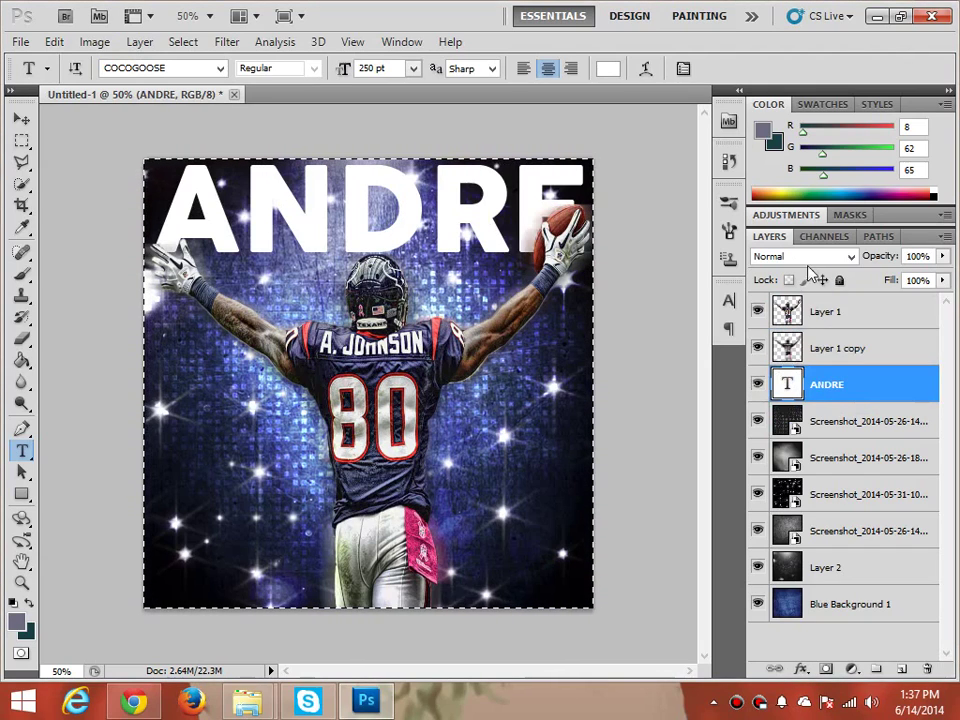
{"action": "left_click", "coordinate": [808, 257]}
{"action": "left_click", "coordinate": [799, 238]}
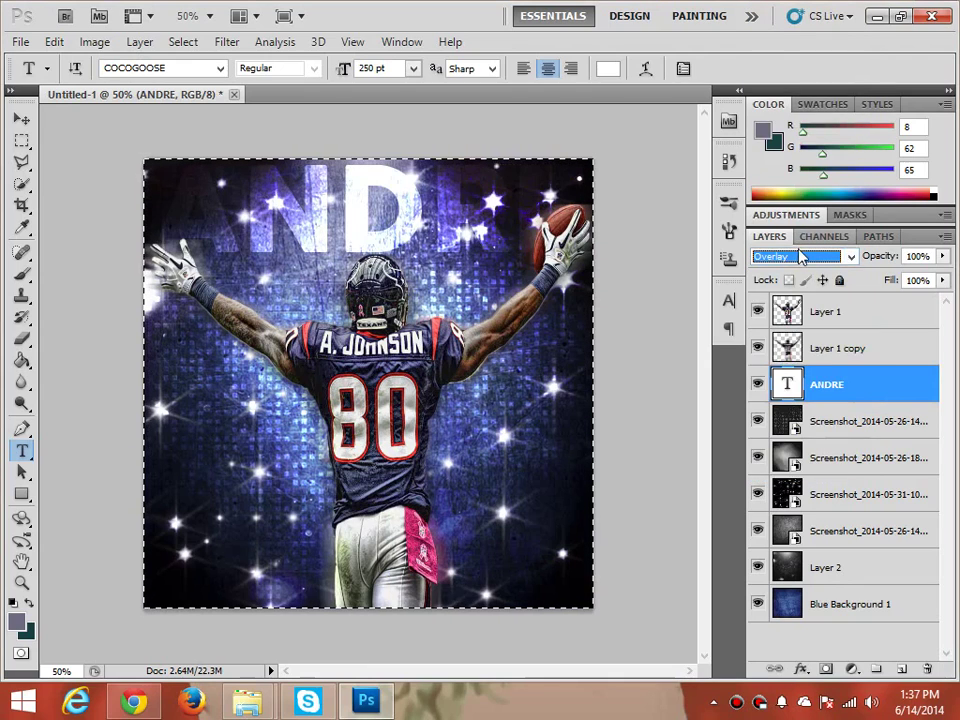
{"action": "left_click", "coordinate": [799, 257]}
{"action": "left_click", "coordinate": [797, 237]}
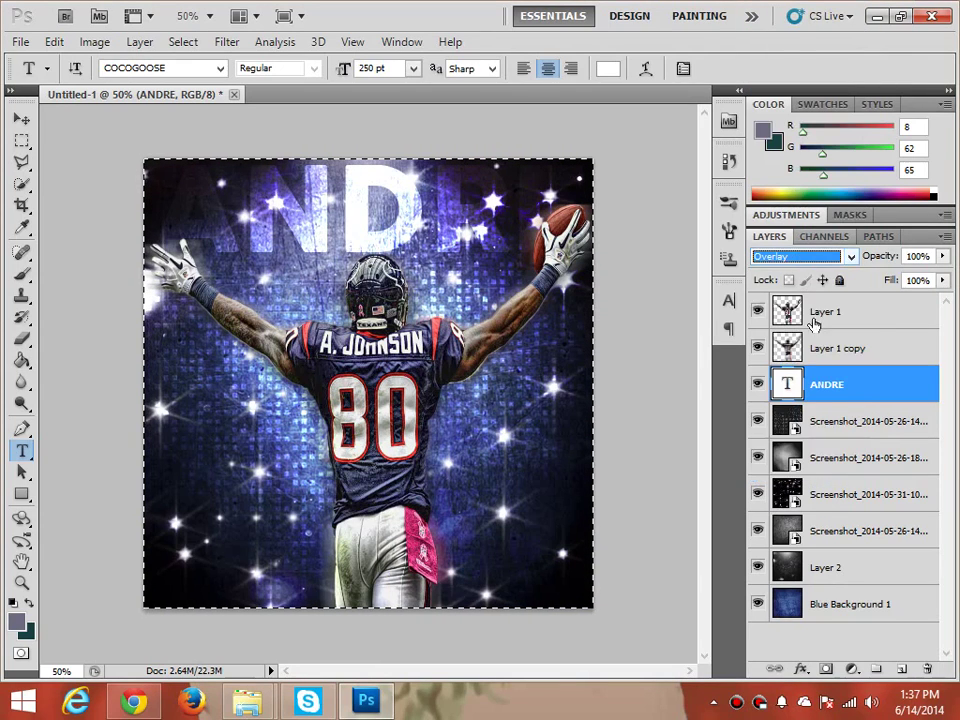
Add Drop Shadow, Inner Shadow, Stroke, and Bevel and Emboss effects to the ANDRE text layer, with a black 3 px outside stroke.
{"action": "right_click", "coordinate": [811, 384]}
{"action": "left_click", "coordinate": [722, 170]}
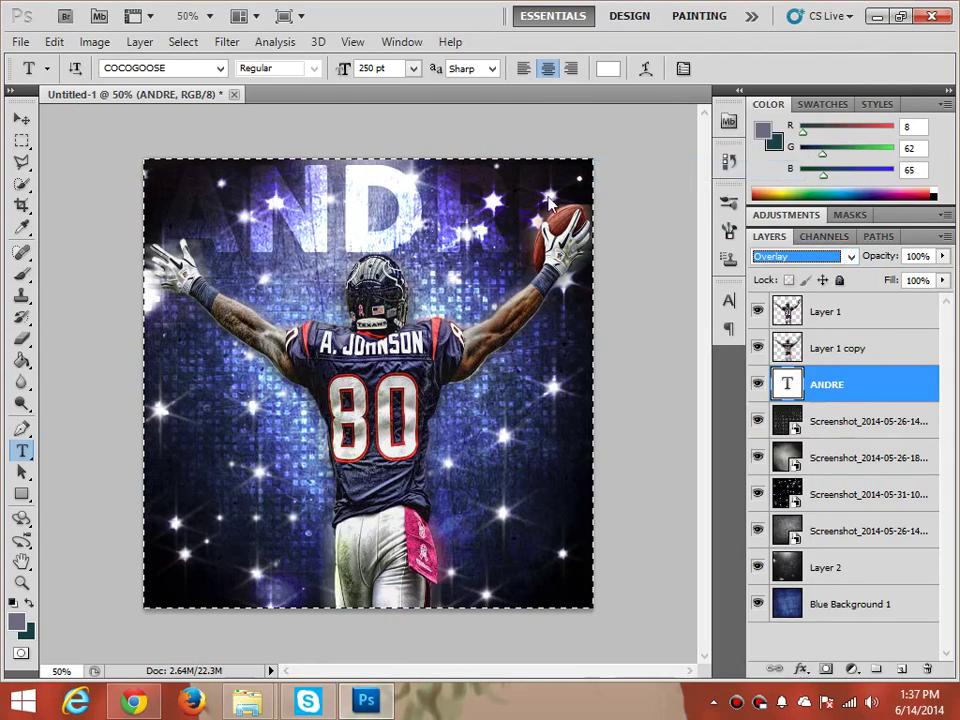
{"action": "left_click_drag", "start_coordinate": [404, 226], "coordinate": [650, 218]}
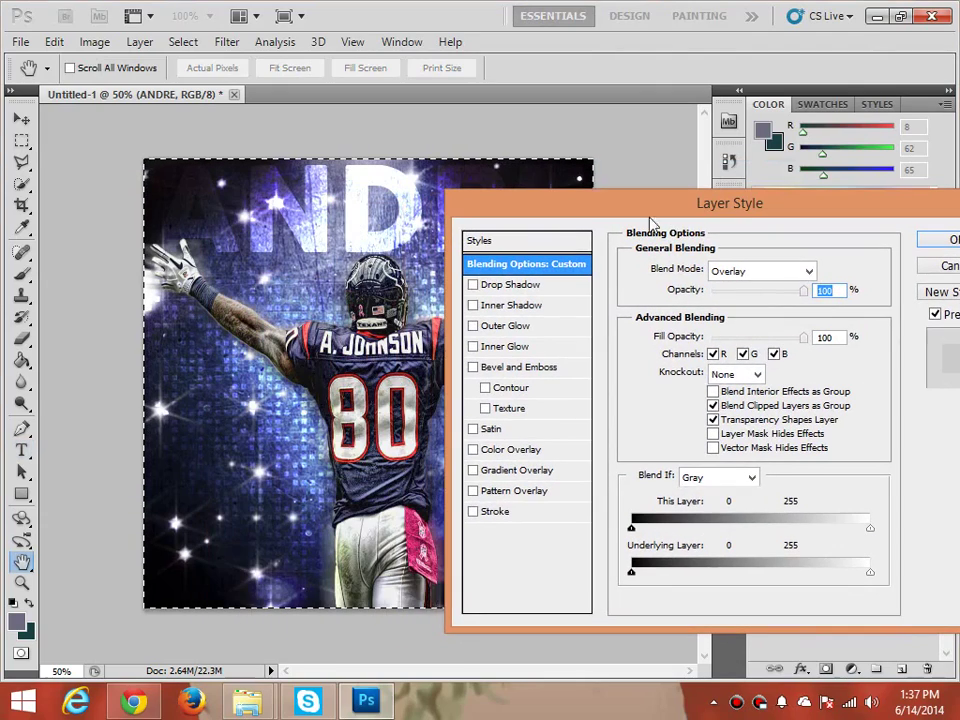
{"action": "left_click", "coordinate": [473, 285]}
{"action": "left_click", "coordinate": [473, 305]}
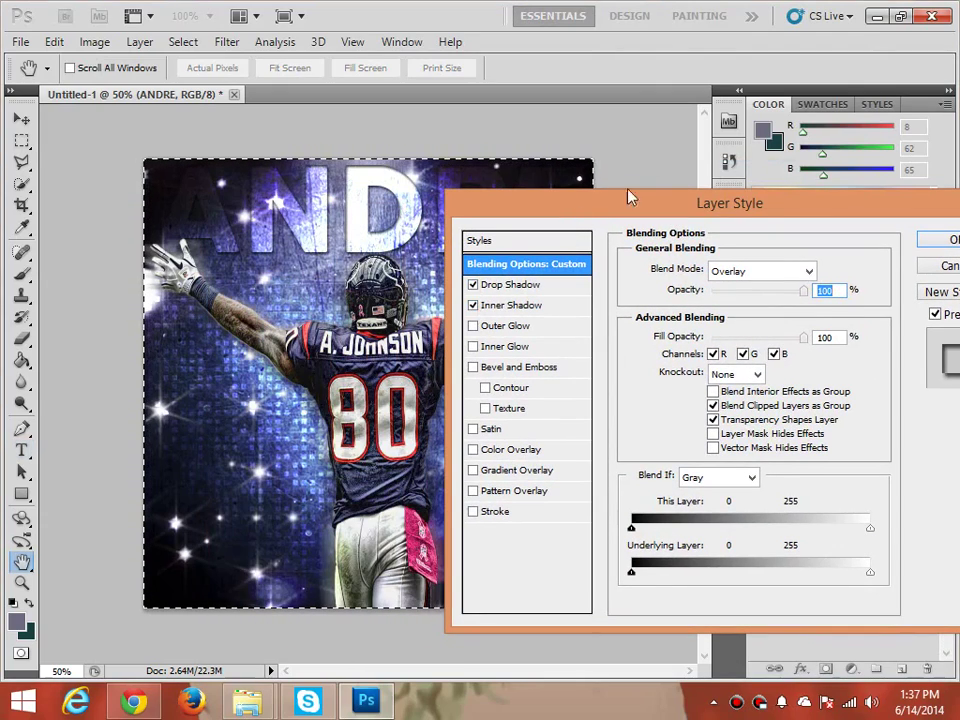
{"action": "left_click_drag", "start_coordinate": [630, 197], "coordinate": [759, 122]}
{"action": "left_click", "coordinate": [620, 437]}
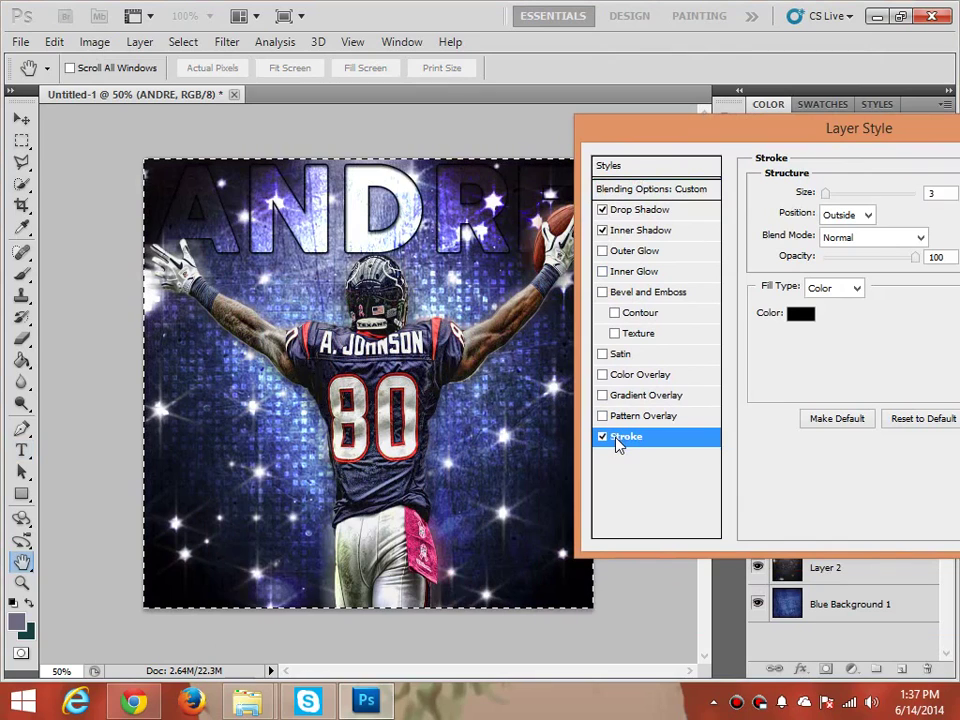
{"action": "left_click", "coordinate": [603, 292]}
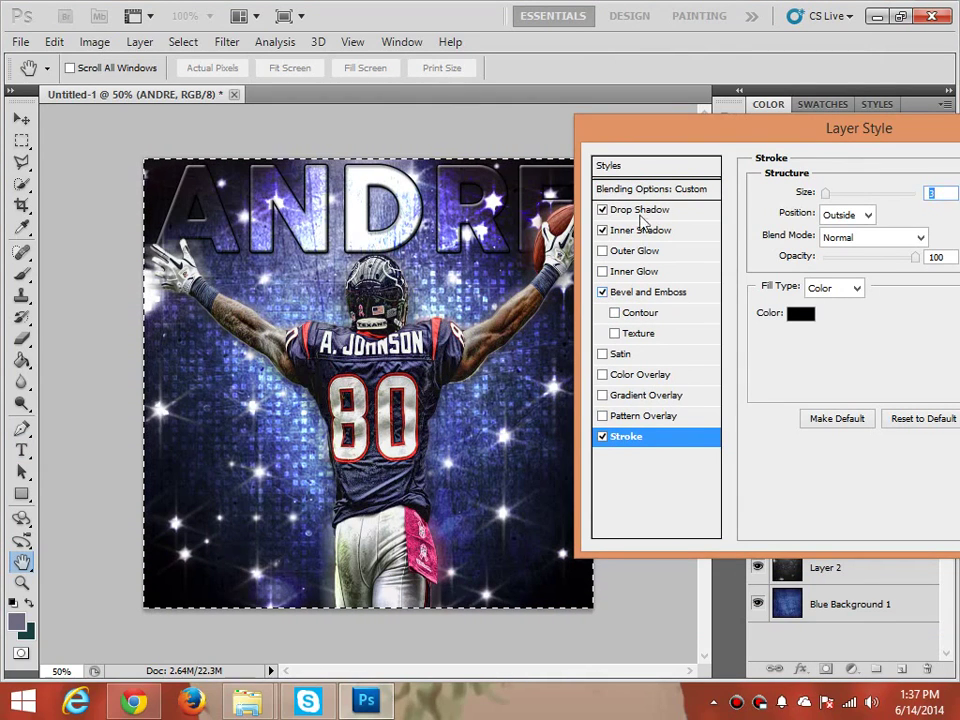
Add Inner Glow and Outer Glow with default settings to the ANDRE text and apply the layer style.
{"action": "left_click_drag", "start_coordinate": [709, 142], "coordinate": [705, 188]}
{"action": "left_click", "coordinate": [590, 252]}
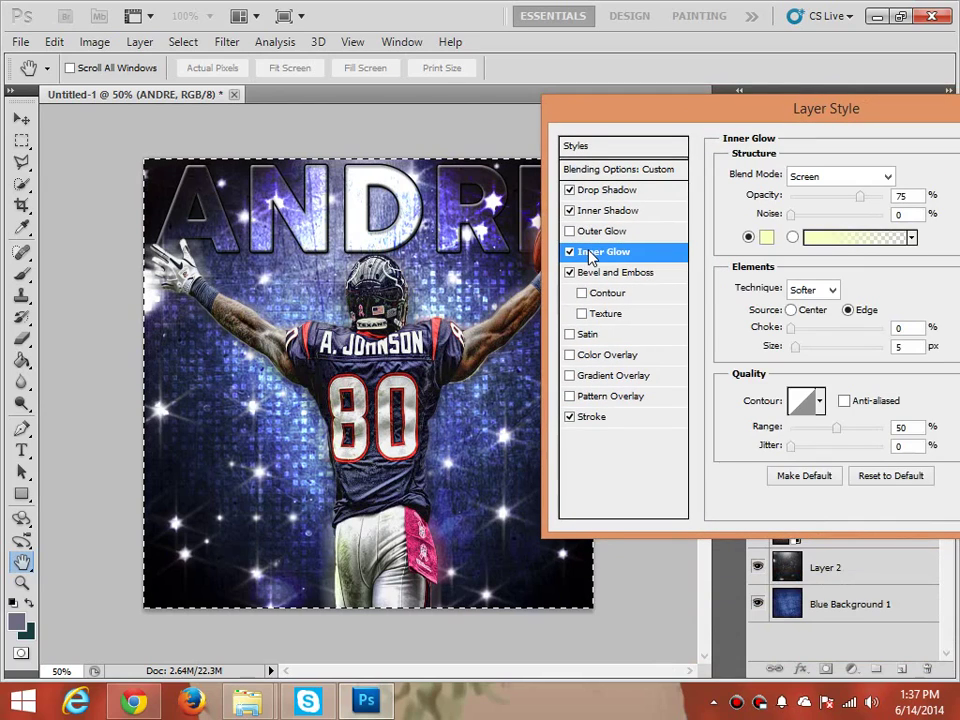
{"action": "left_click", "coordinate": [588, 235]}
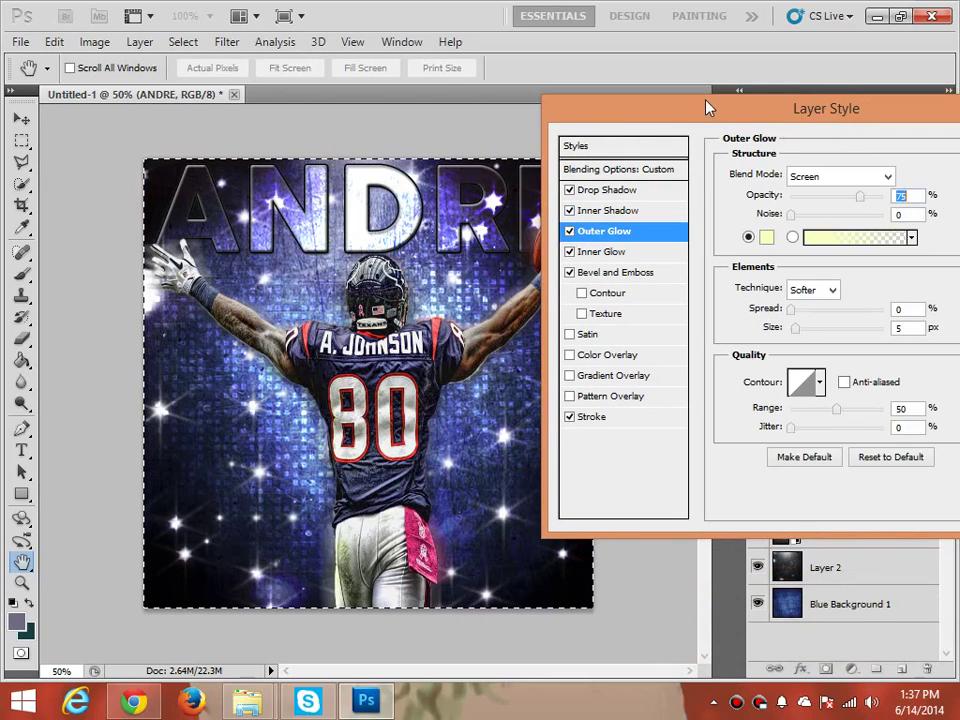
{"action": "left_click_drag", "start_coordinate": [729, 121], "coordinate": [525, 149]}
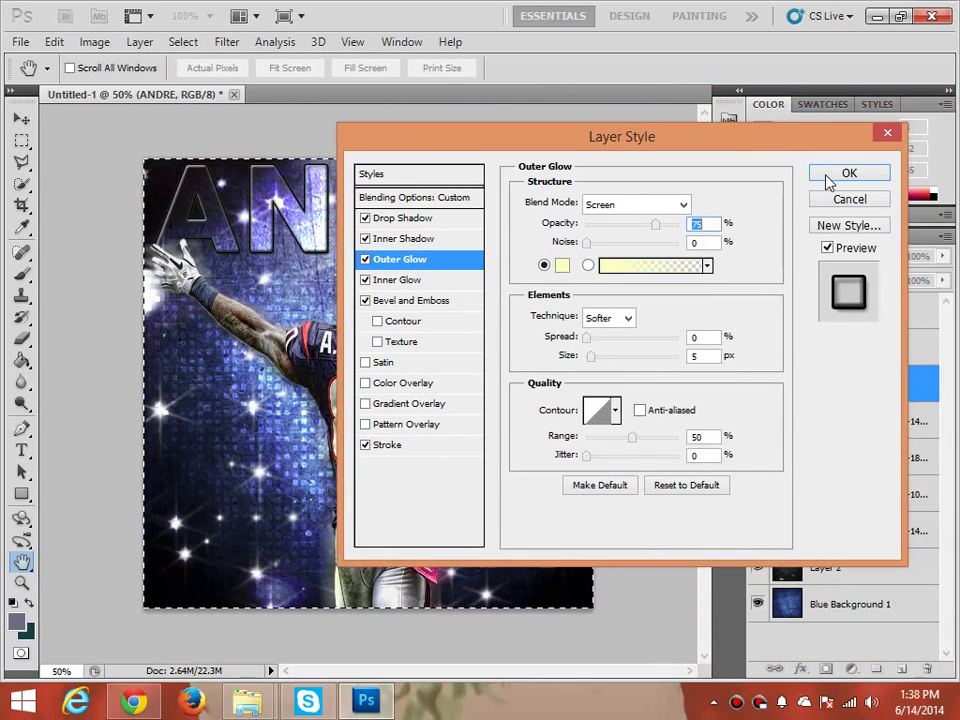
{"action": "left_click", "coordinate": [829, 177]}
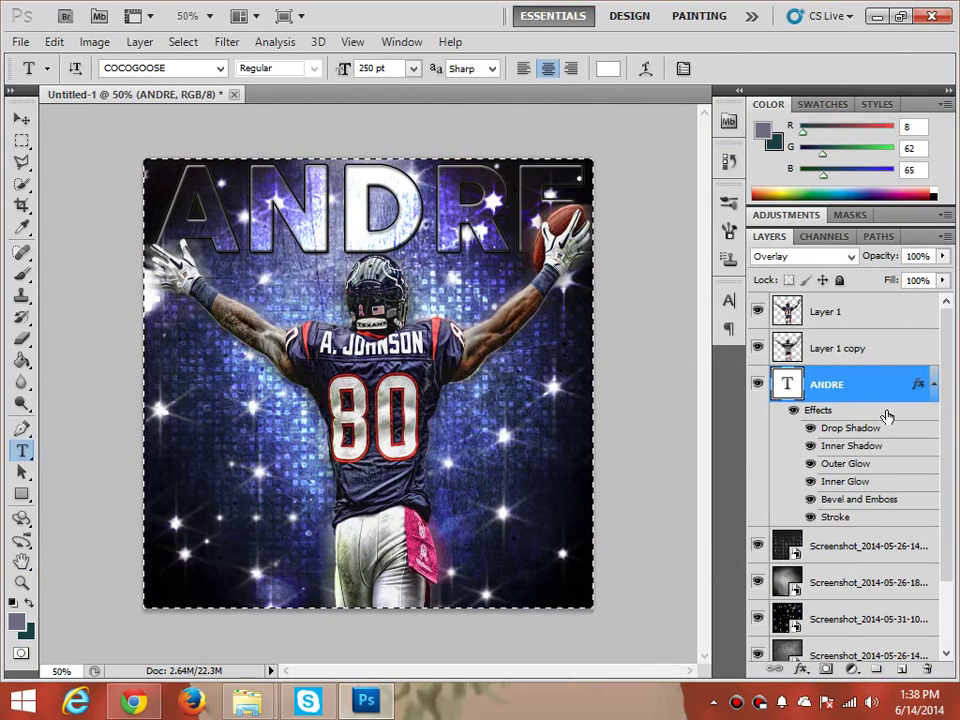
{"action": "left_click_drag", "start_coordinate": [840, 399], "coordinate": [840, 643]}
{"action": "left_click_drag", "start_coordinate": [832, 495], "coordinate": [814, 386]}
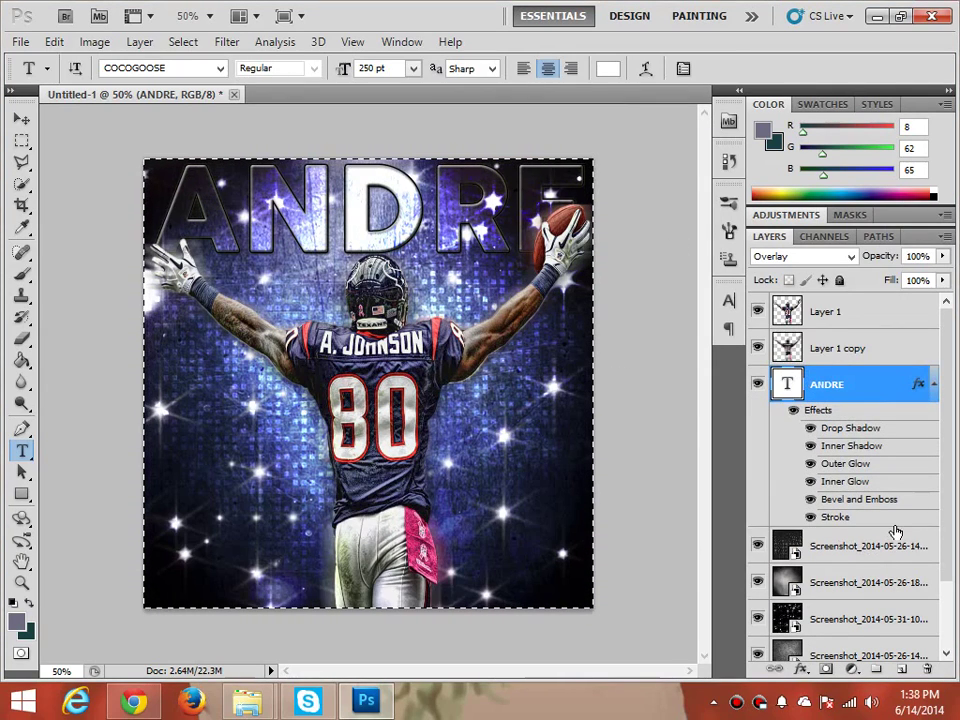
Flatten the whole player edit into a single background layer.
{"action": "left_click", "coordinate": [822, 348]}
{"action": "left_click", "coordinate": [840, 328]}
{"action": "right_click", "coordinate": [840, 328]}
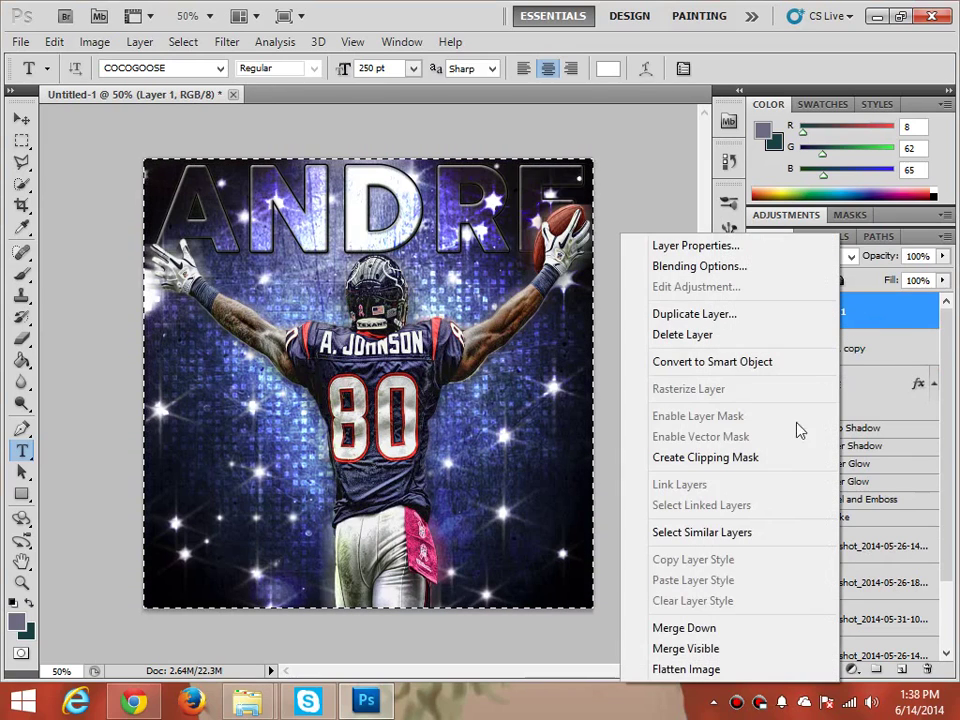
{"action": "left_click", "coordinate": [781, 668]}
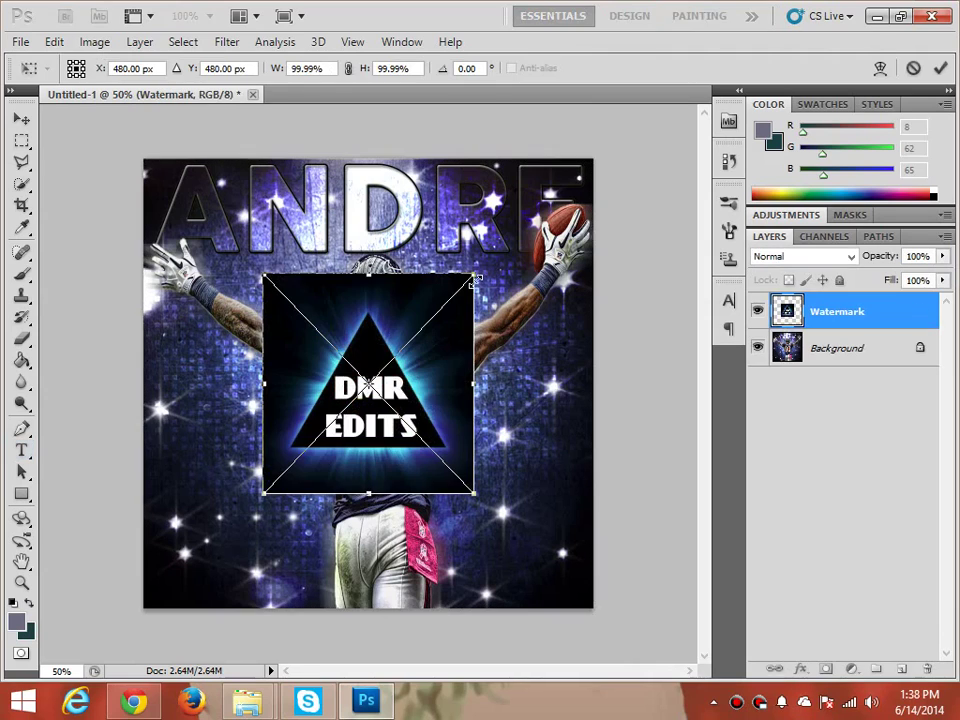
Scale the placed DMR EDITS watermark to about 20.55% and set it near the image's lower-left corner.
{"action": "left_click_drag", "start_coordinate": [476, 278], "coordinate": [218, 572]}
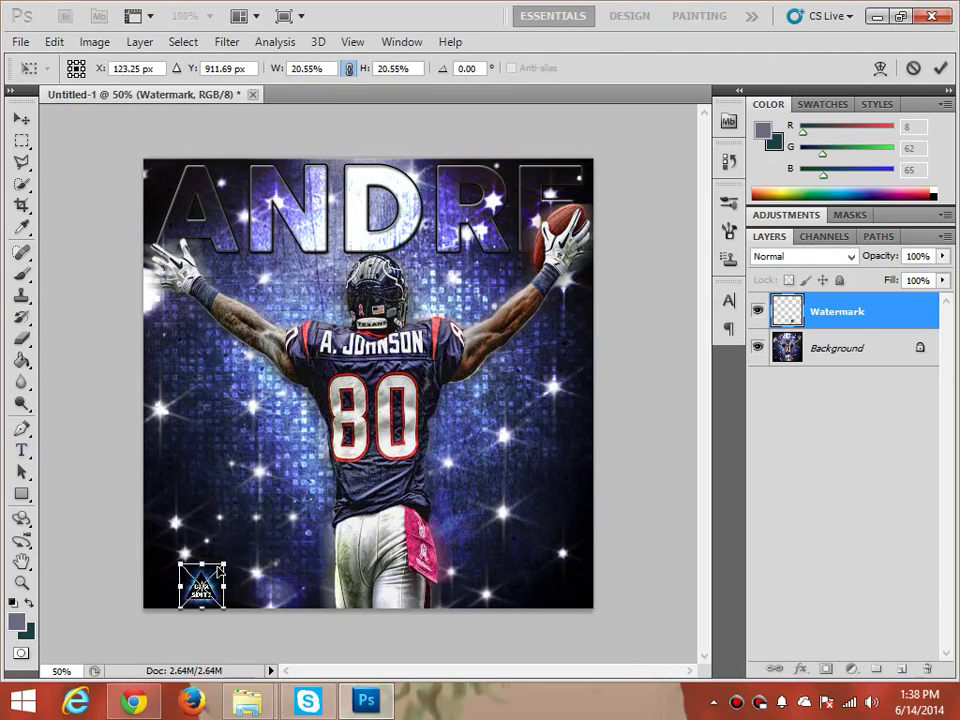
{"action": "key", "text": "Return"}
{"action": "key", "text": "t"}
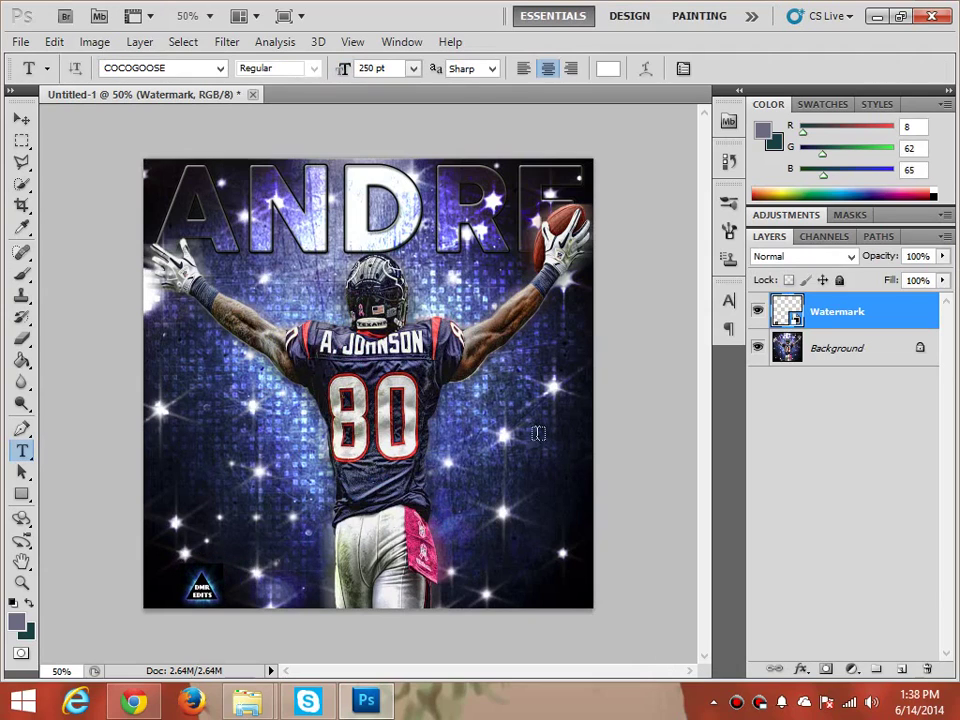
Set the Watermark layer's blend mode to Linear Dodge (Add) and flatten the image.
{"action": "left_click", "coordinate": [805, 256]}
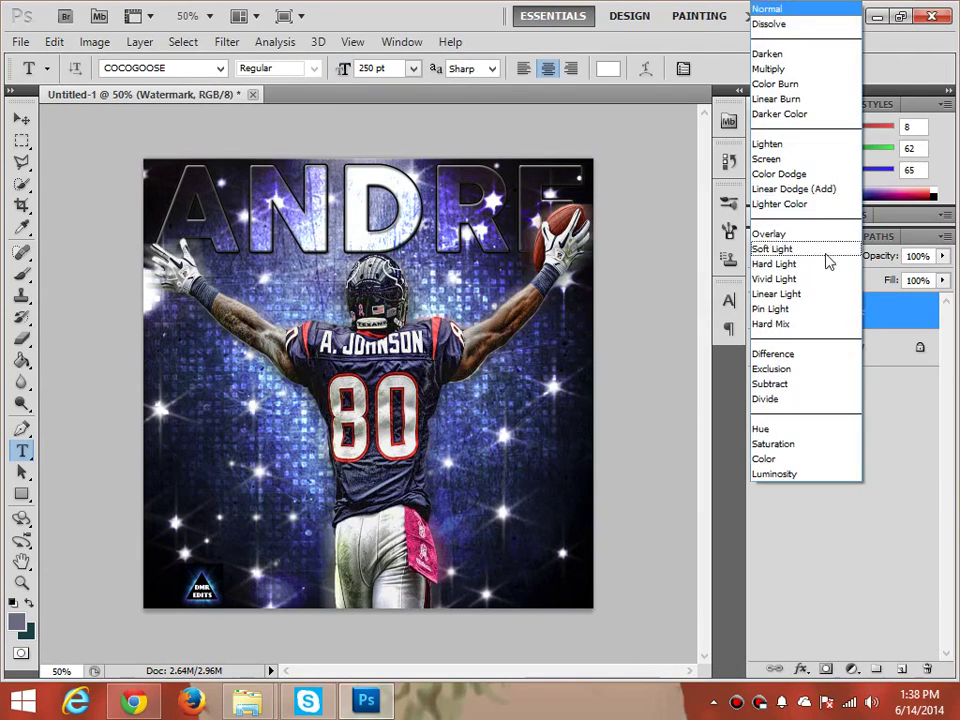
{"action": "left_click", "coordinate": [800, 189]}
{"action": "left_click", "coordinate": [848, 430]}
{"action": "left_click", "coordinate": [850, 312]}
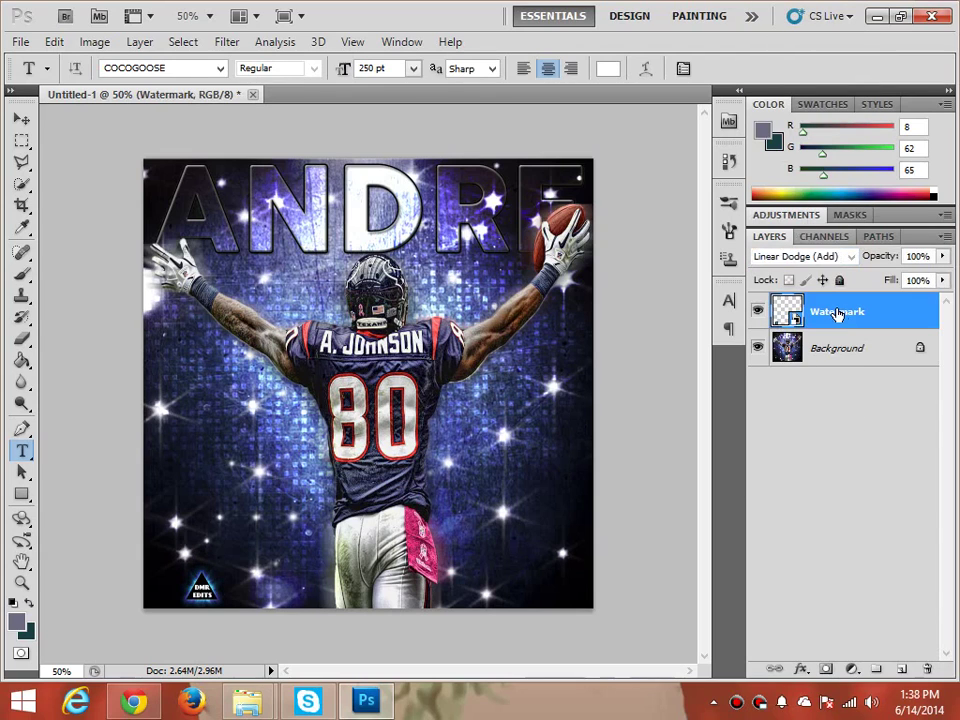
{"action": "right_click", "coordinate": [850, 312]}
{"action": "left_click", "coordinate": [683, 669]}
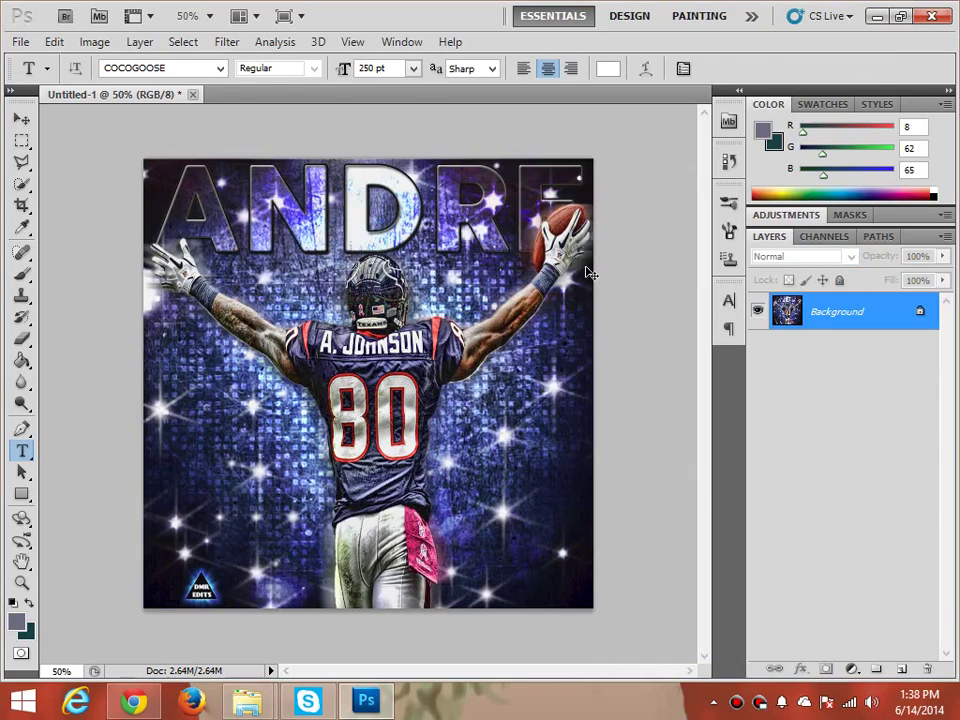
Undo the repeated Topaz Adjust 5 filter on the flattened image, comparing it with and without the effect.
{"action": "key", "text": "ctrl+z"}
{"action": "key", "text": "ctrl+z"}
{"action": "key", "text": "ctrl+z"}
{"action": "left_click", "coordinate": [226, 42]}
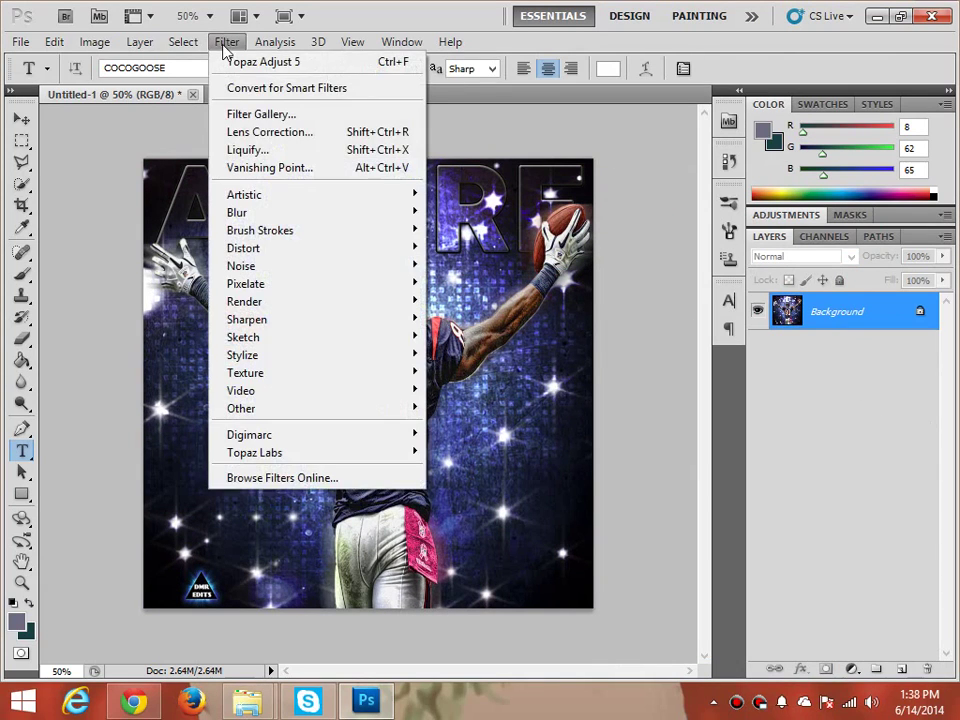
{"action": "left_click", "coordinate": [226, 42]}
{"action": "left_click", "coordinate": [238, 40]}
{"action": "left_click", "coordinate": [233, 40]}
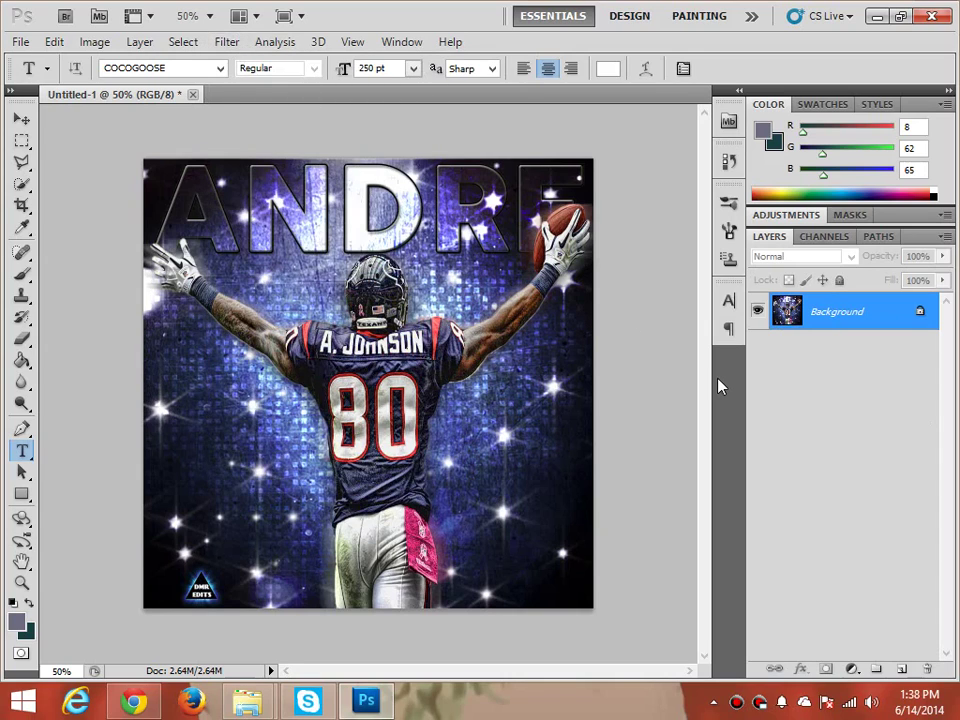
{"action": "key", "text": "ctrl+z"}
{"action": "key", "text": "ctrl+z"}
{"action": "key", "text": "ctrl+z"}
Apply Topaz Adjust 5 to the flattened image with the Dynamic Pop preset from the HDR Collection.
{"action": "left_click", "coordinate": [227, 42]}
{"action": "mouse_move", "coordinate": [253, 453]}
{"action": "left_click", "coordinate": [500, 452]}
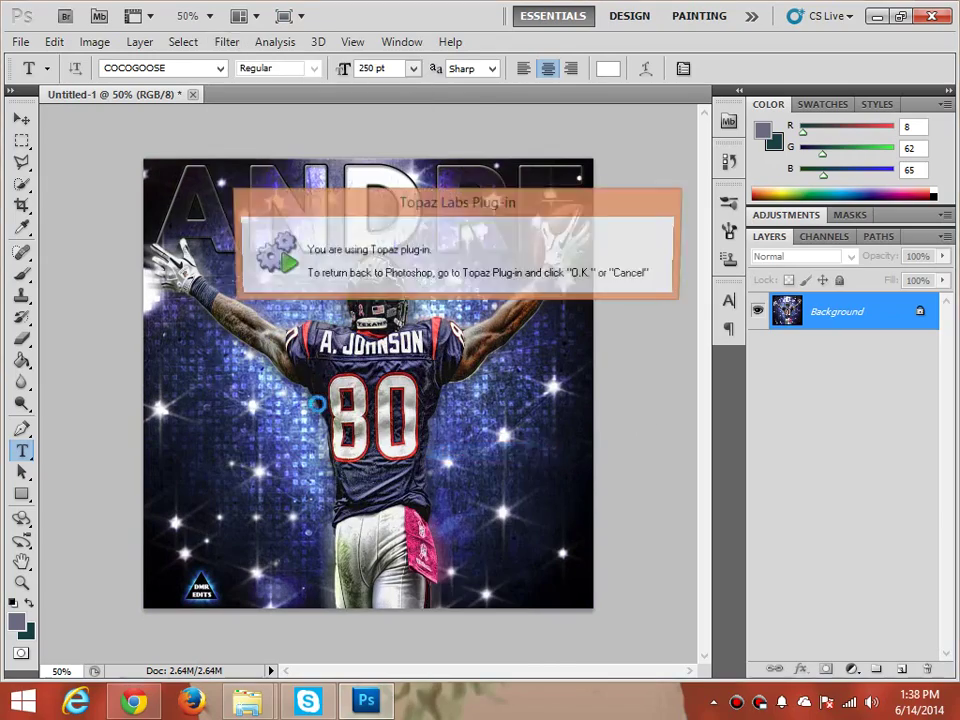
{"action": "left_click", "coordinate": [111, 482]}
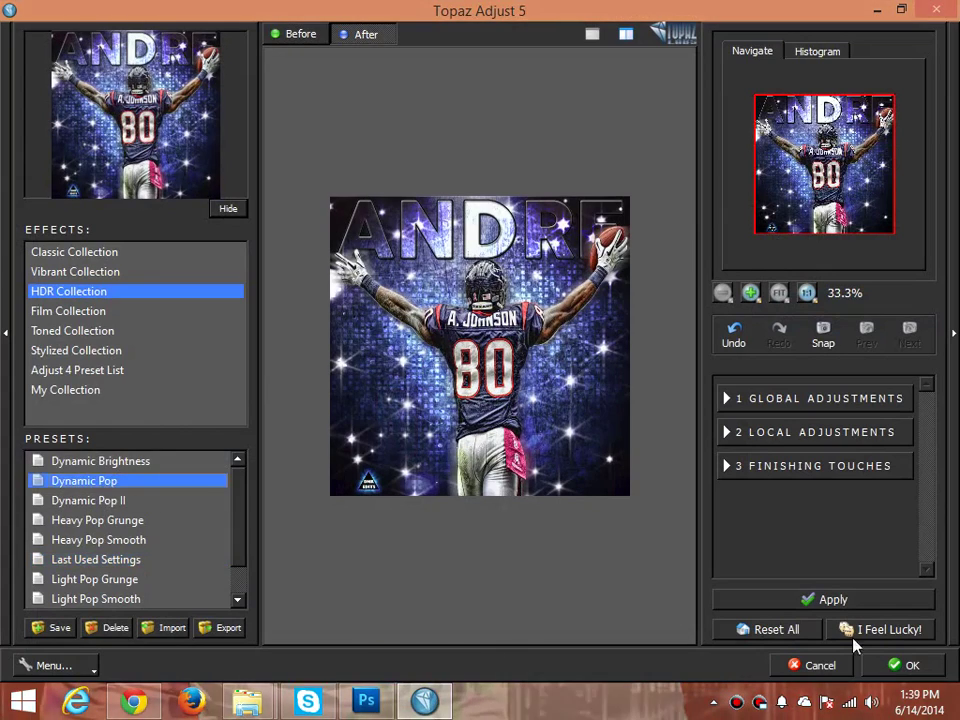
{"action": "left_click", "coordinate": [898, 665]}
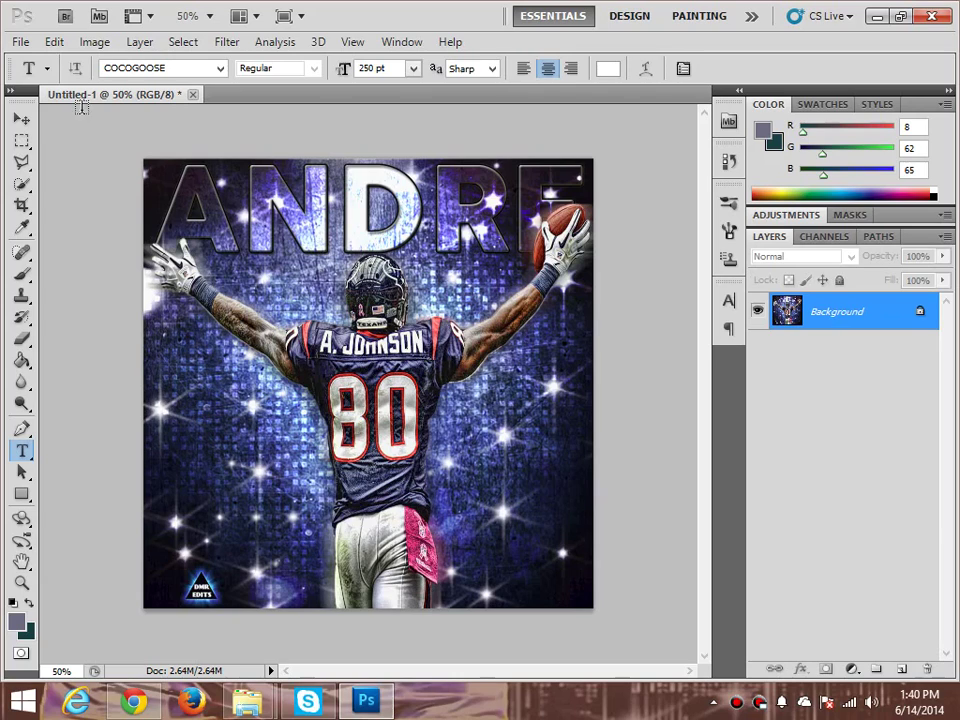
Save the finished image as a PNG named Andre Johnson in the Edits From Computer folder.
{"action": "left_click", "coordinate": [20, 42]}
{"action": "left_click", "coordinate": [28, 333]}
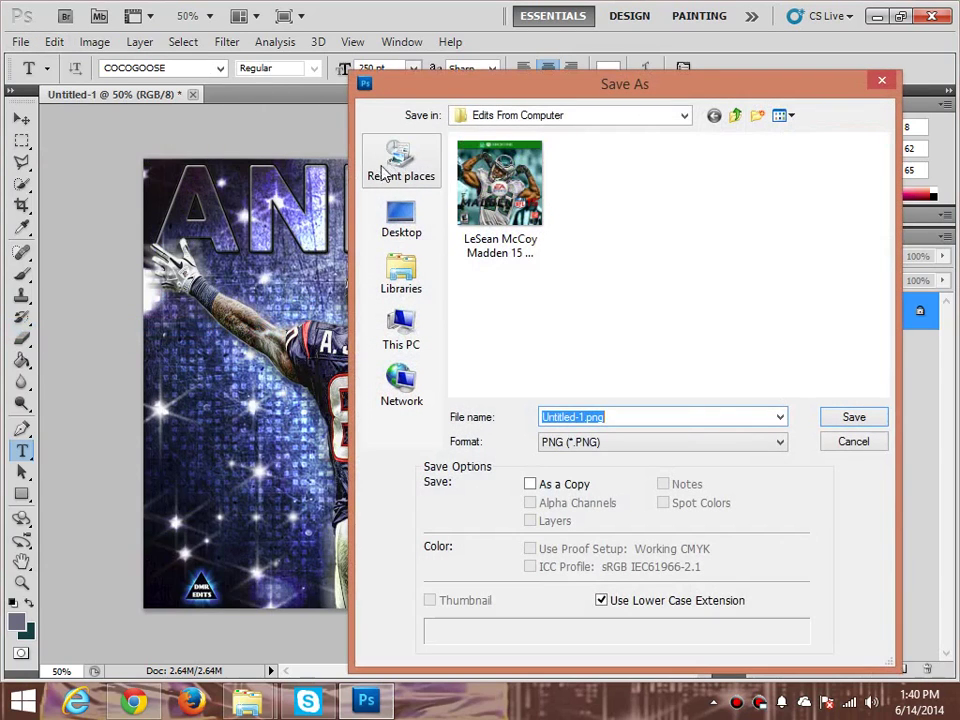
{"action": "left_click", "coordinate": [638, 274]}
{"action": "left_click", "coordinate": [632, 418]}
{"action": "type", "text": "Andre J"}
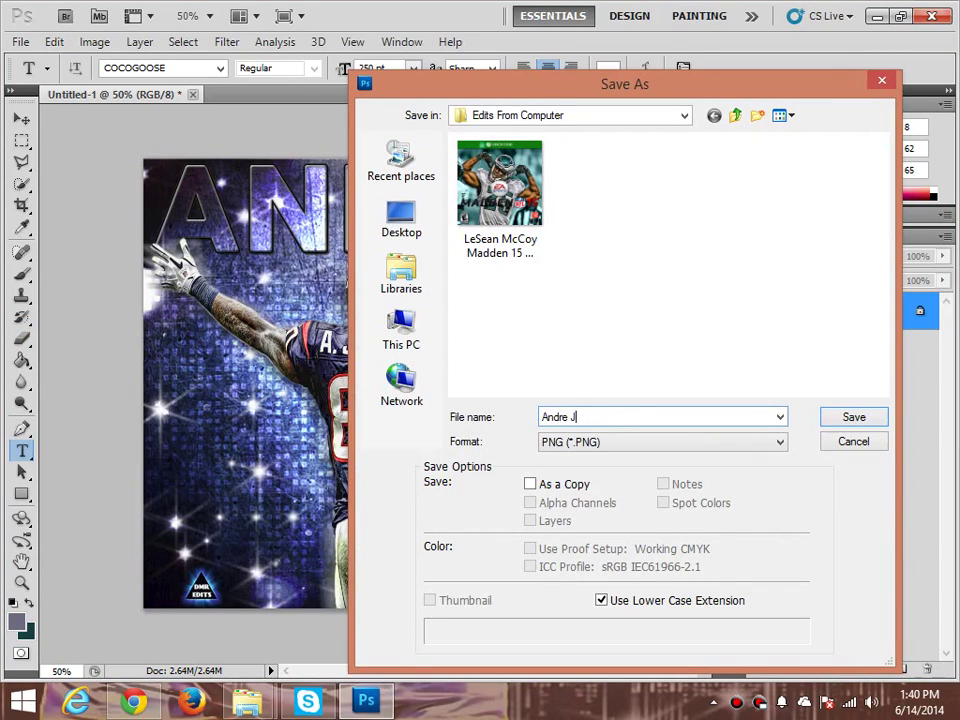
{"action": "type", "text": "ohnson"}
{"action": "left_click", "coordinate": [853, 417]}
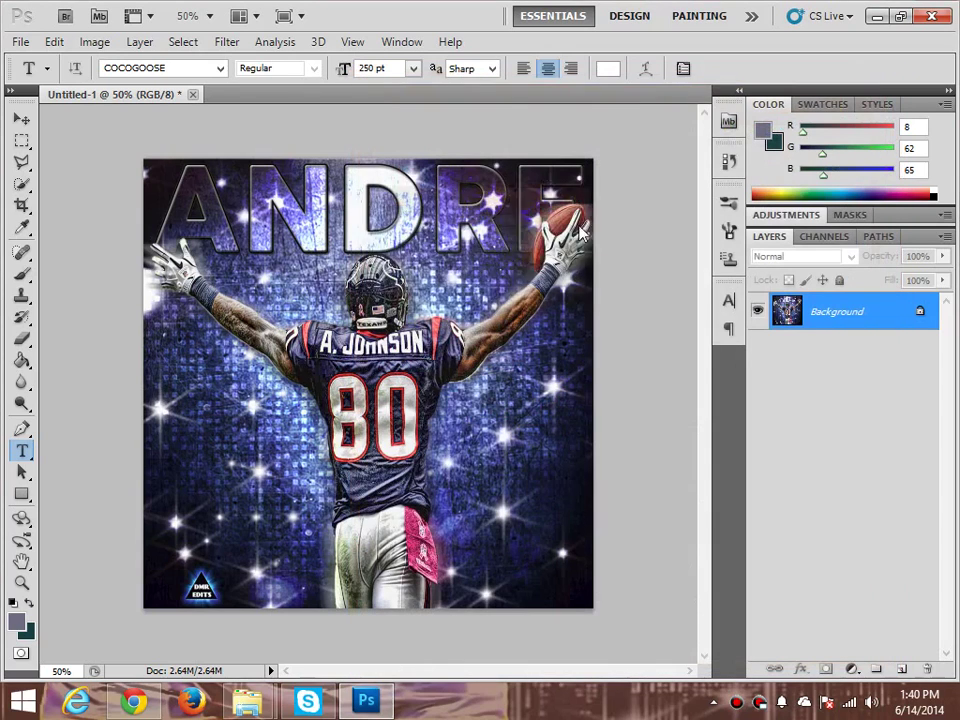
{"action": "left_click", "coordinate": [545, 238]}
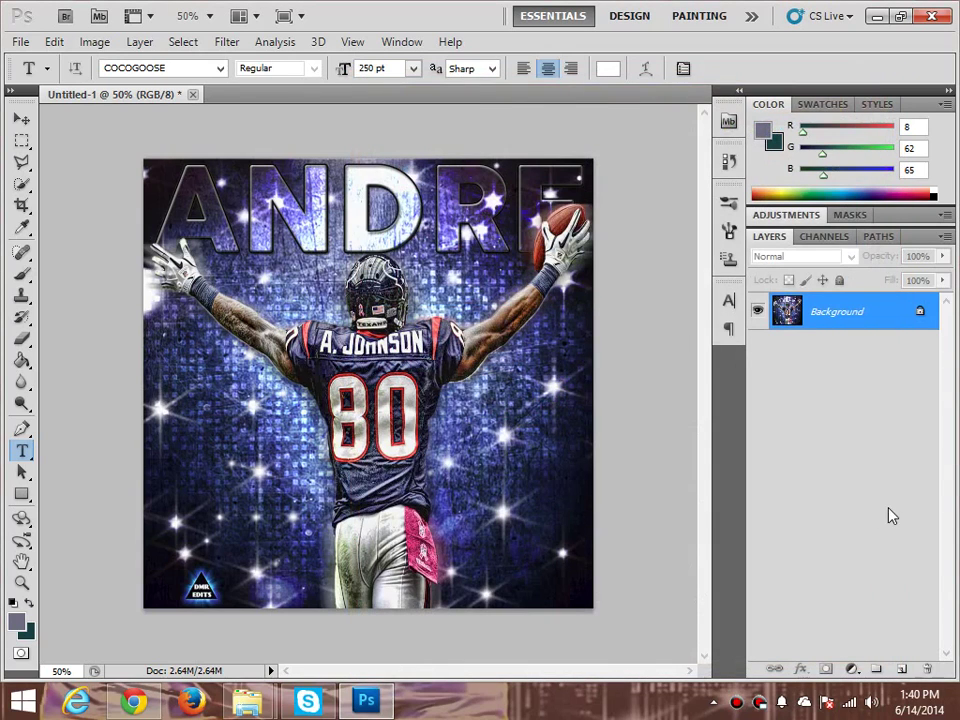